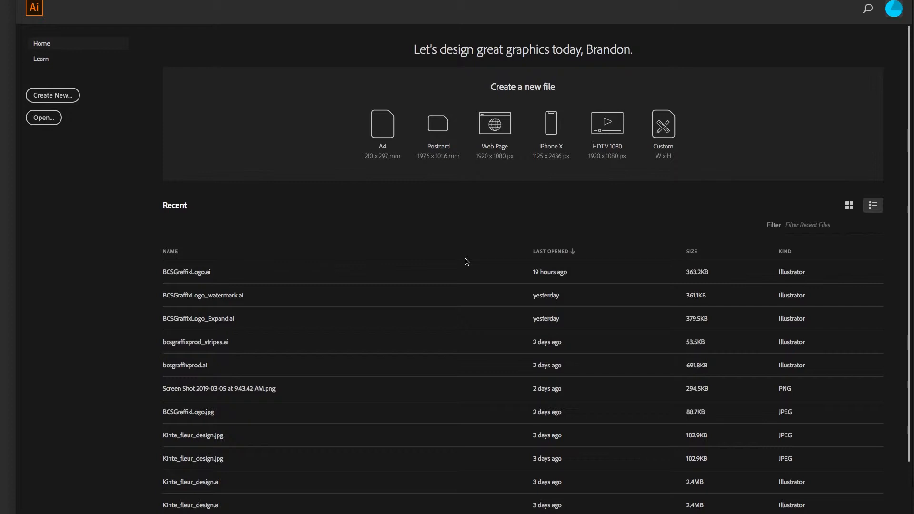
Create a new HDTV 1080 document and bring the whole artboard into view
{"action": "left_click", "coordinate": [613, 131]}
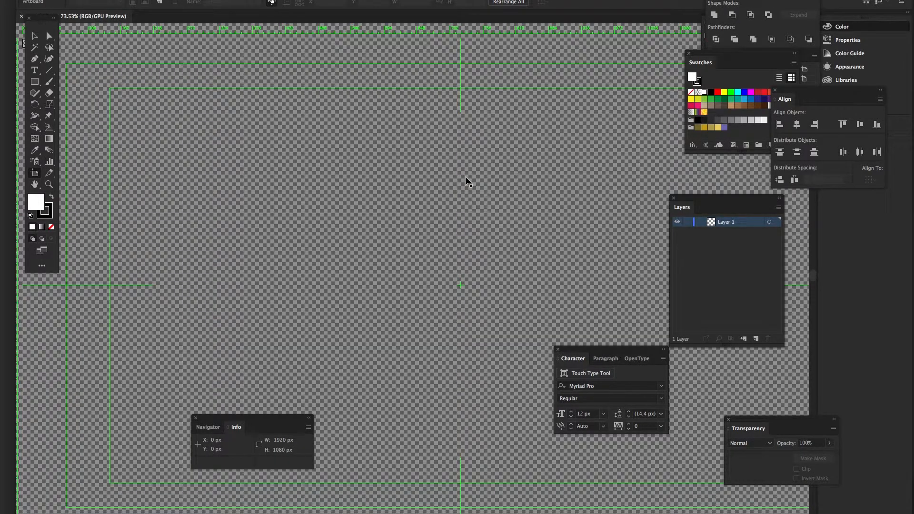
{"action": "scroll", "coordinate": [466, 175], "scroll_direction": "down", "scroll_amount": 3}
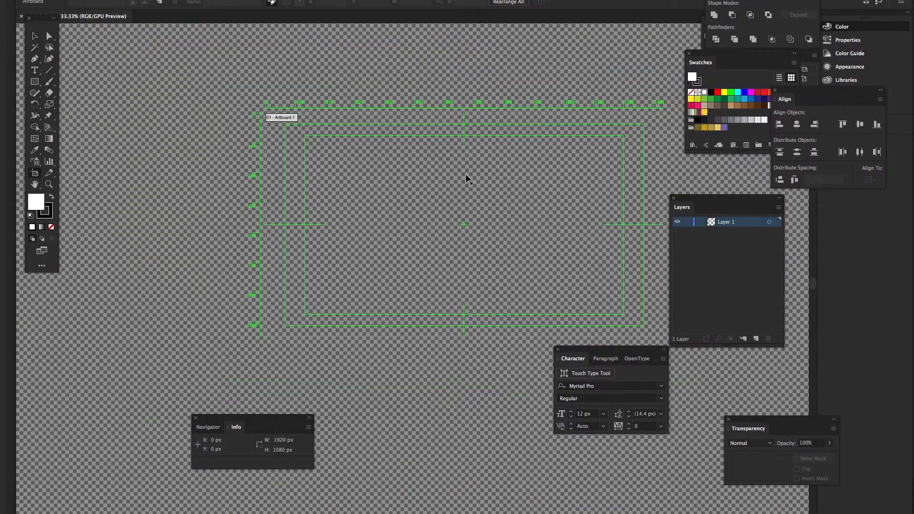
{"action": "left_click_drag", "start_coordinate": [465, 173], "coordinate": [383, 169]}
Draw a white rectangle of about 597 x 540 px on the pasteboard beside the artboard
{"action": "left_click", "coordinate": [34, 83]}
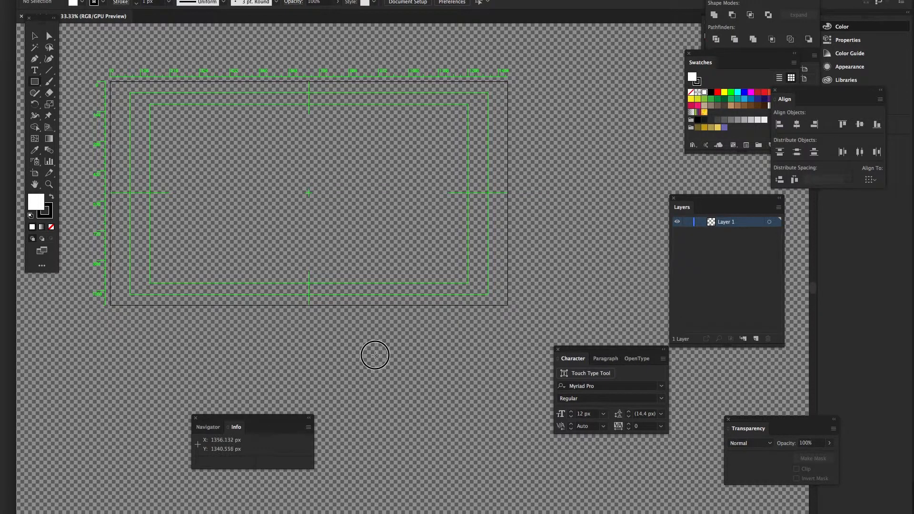
{"action": "scroll", "coordinate": [373, 353], "scroll_direction": "right", "scroll_amount": 3}
{"action": "left_click_drag", "start_coordinate": [504, 205], "coordinate": [626, 317]}
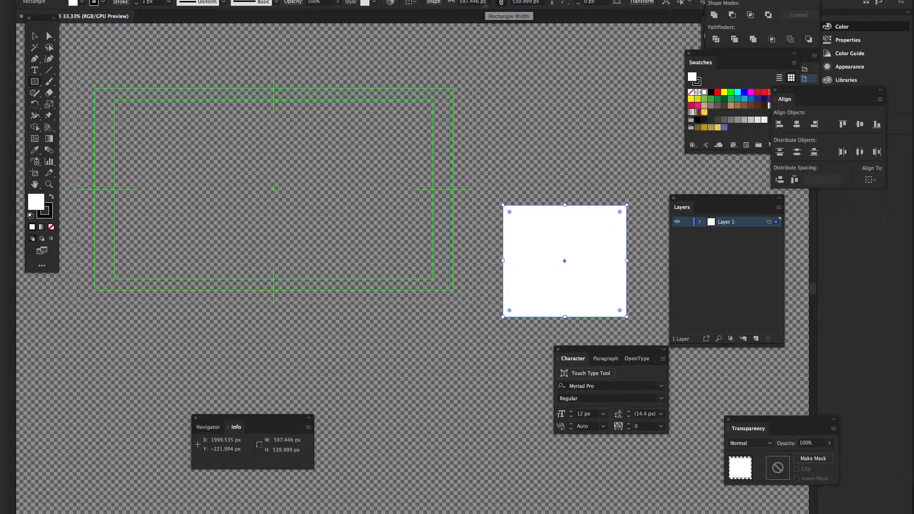
Resize the rectangle to 250 px width and height in the control bar, giving 276.596 x 250 px
{"action": "left_click", "coordinate": [482, 2]}
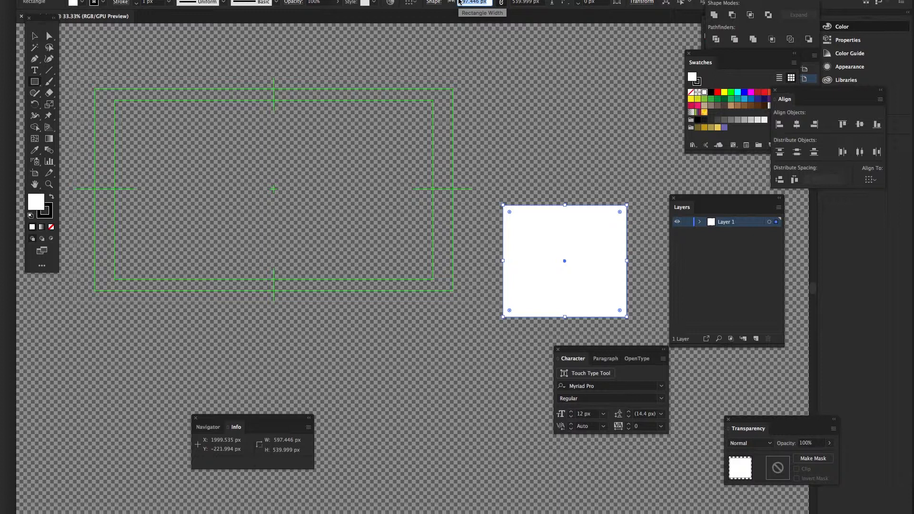
{"action": "type", "text": "250"}
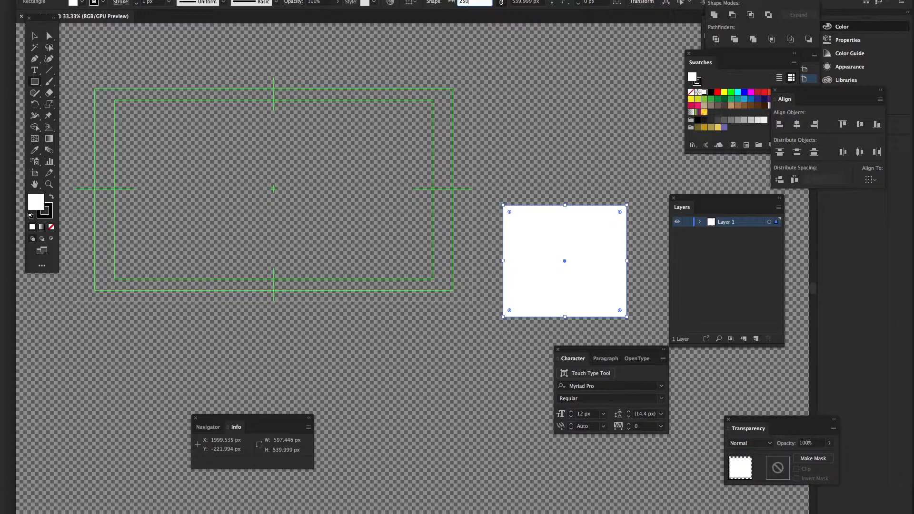
{"action": "key", "text": "Tab"}
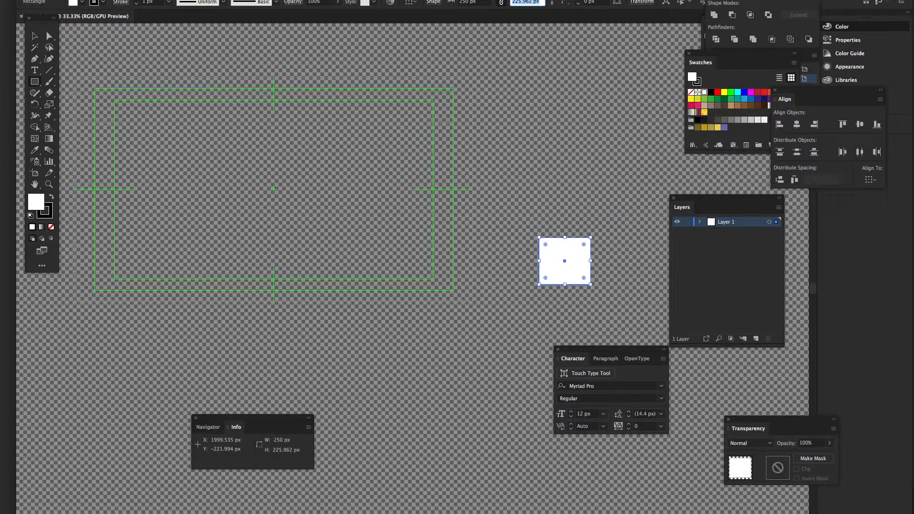
{"action": "type", "text": "250"}
{"action": "key", "text": "Tab"}
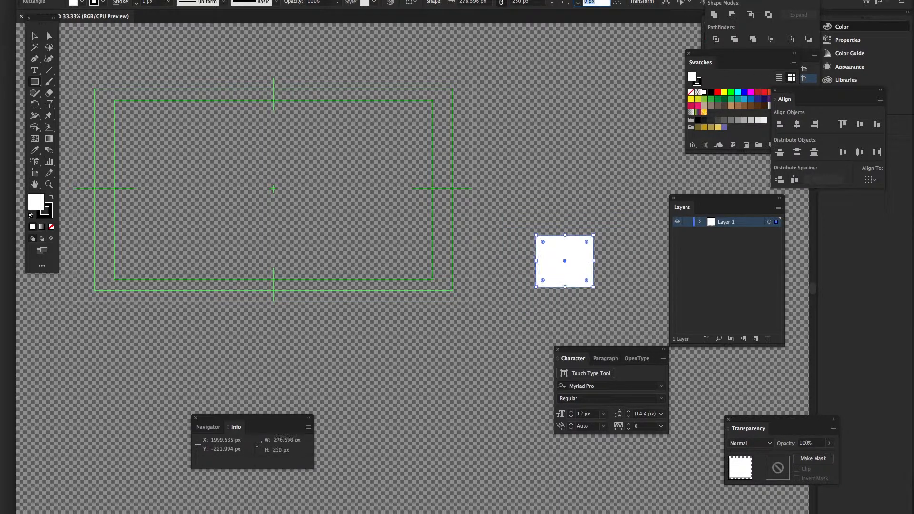
Cancel the stray Rectangle size dialog and switch to the Artboard tool
{"action": "left_click", "coordinate": [481, 55]}
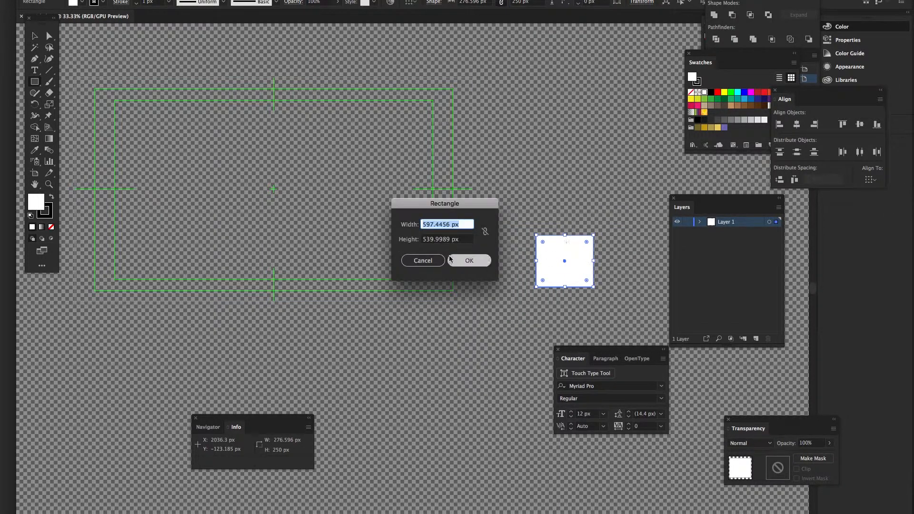
{"action": "left_click", "coordinate": [436, 257]}
{"action": "left_click", "coordinate": [34, 172]}
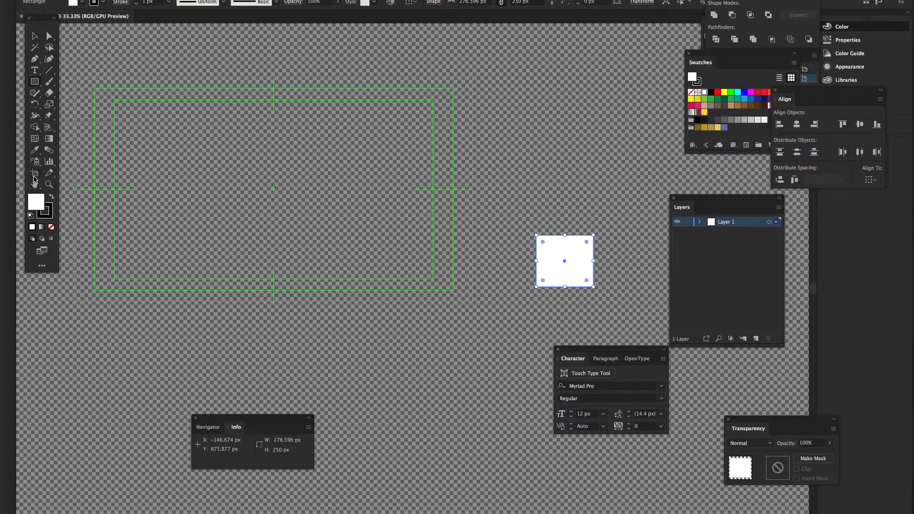
Convert the white rectangle into Artboard 3 and move it onto Artboard 1's lower-right area
{"action": "left_click", "coordinate": [558, 248]}
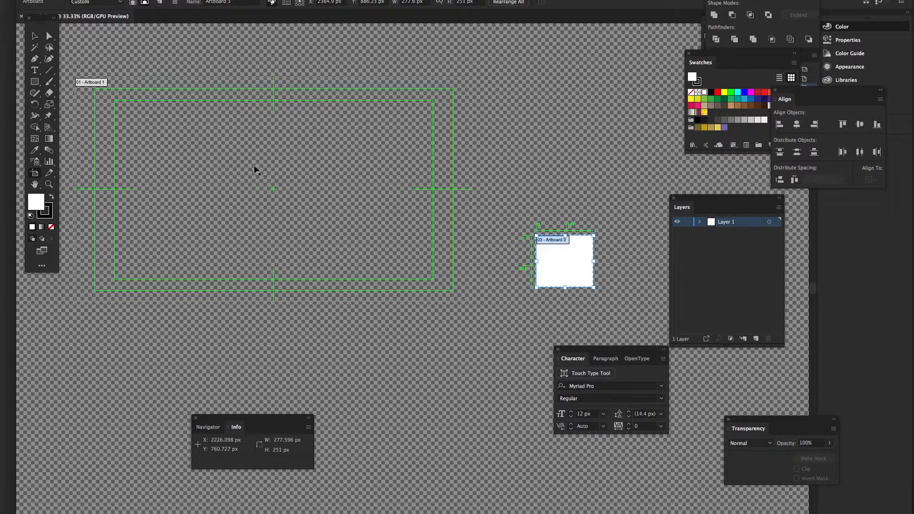
{"action": "left_click", "coordinate": [267, 156]}
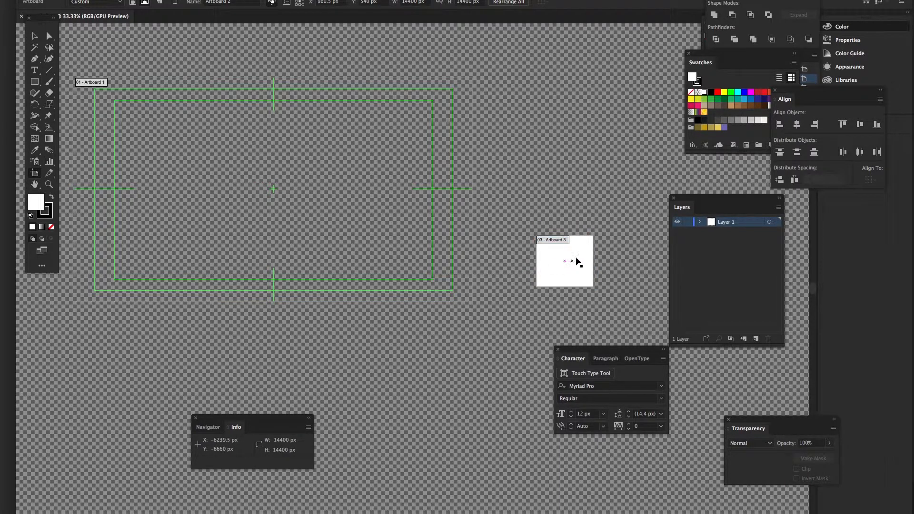
{"action": "left_click", "coordinate": [577, 253]}
{"action": "left_click_drag", "start_coordinate": [581, 250], "coordinate": [421, 238]}
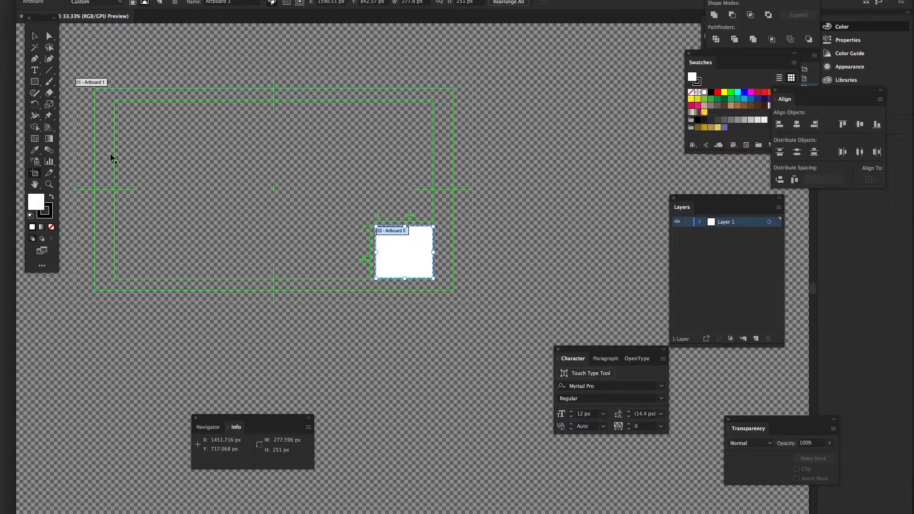
Turn on the rulers from the View menu
{"action": "left_click", "coordinate": [234, 1]}
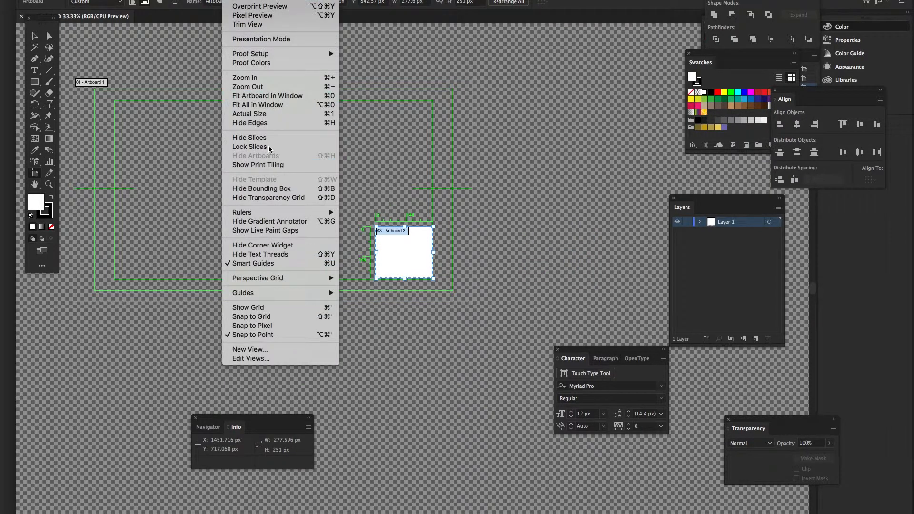
{"action": "left_click", "coordinate": [362, 213]}
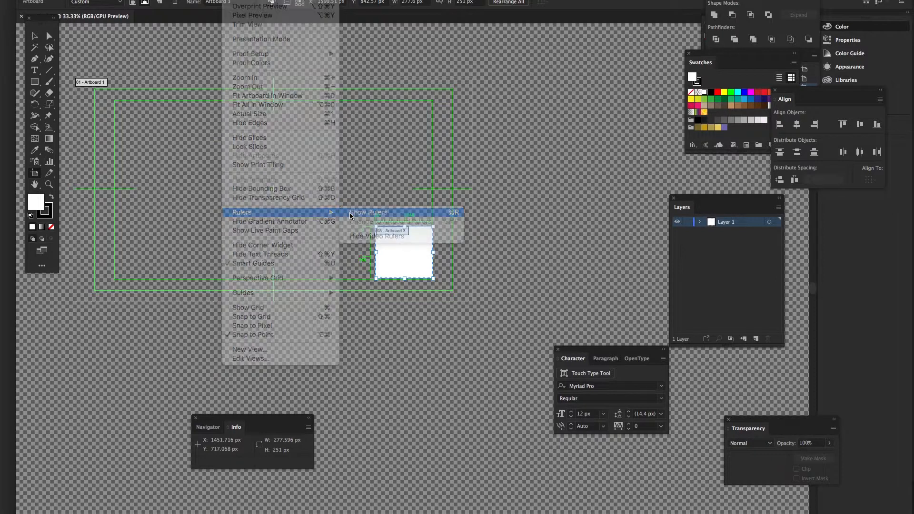
{"action": "left_click", "coordinate": [233, 1]}
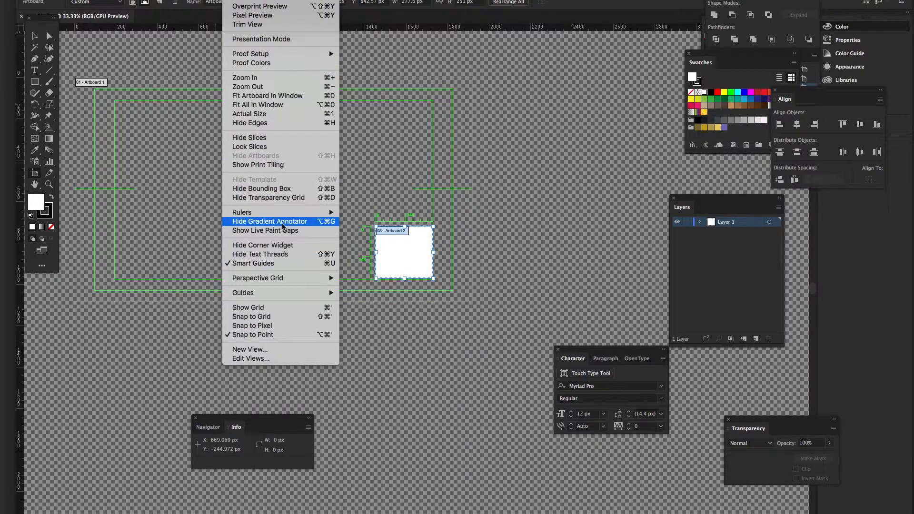
{"action": "left_click", "coordinate": [36, 306]}
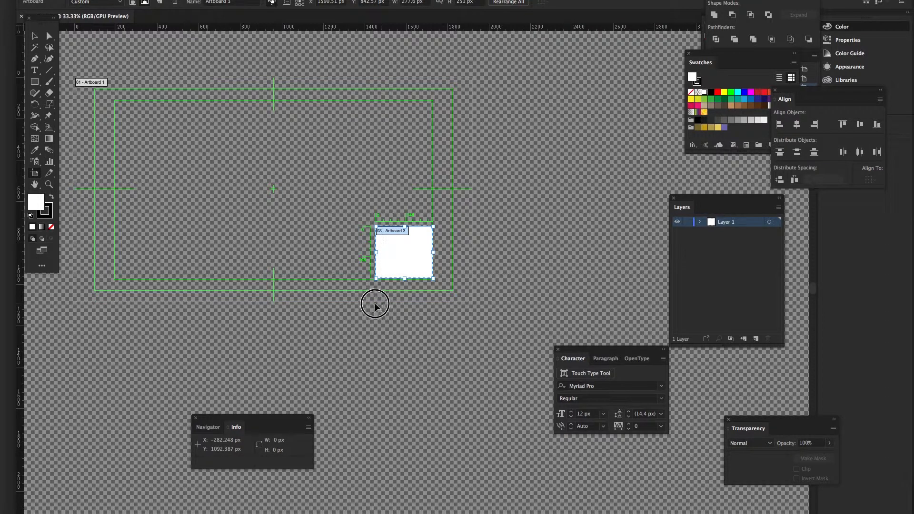
Drag guides from the rulers along Artboard 3's left, right, top and bottom edges
{"action": "left_click_drag", "start_coordinate": [375, 305], "coordinate": [375, 306]}
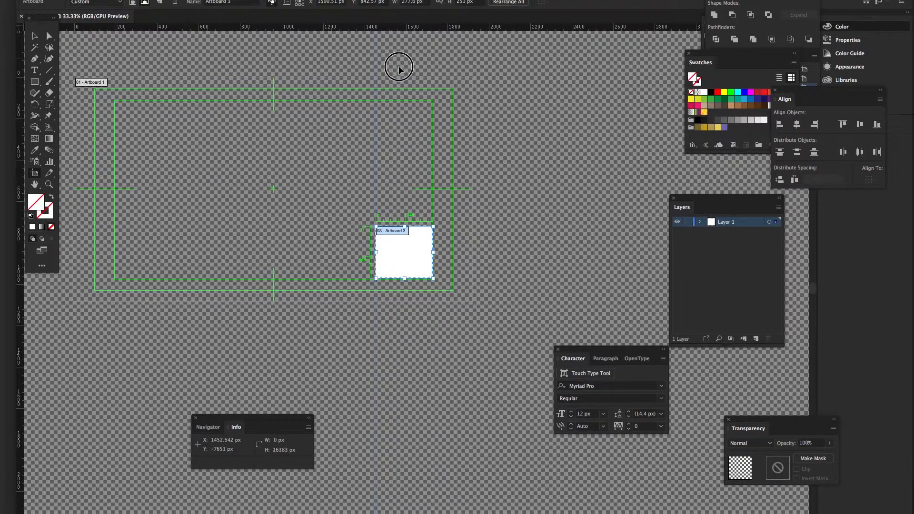
{"action": "left_click", "coordinate": [407, 227]}
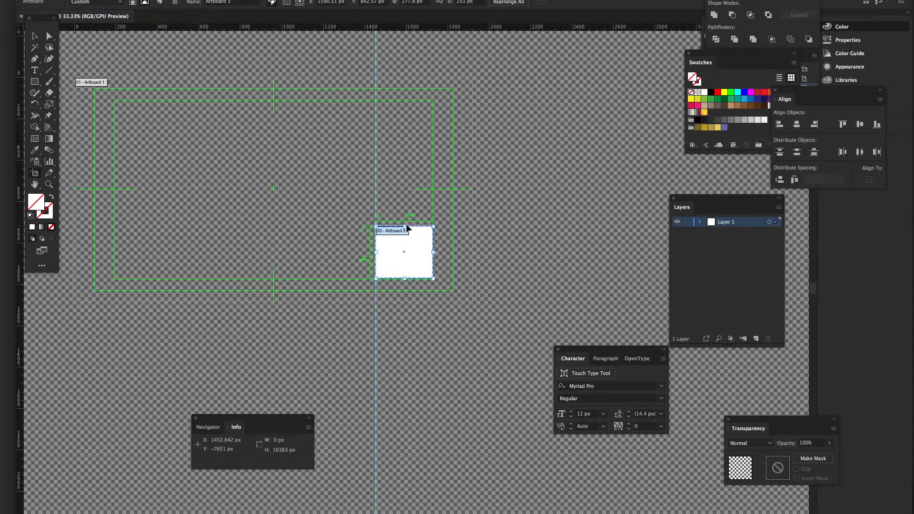
{"action": "left_click_drag", "start_coordinate": [407, 228], "coordinate": [459, 225]}
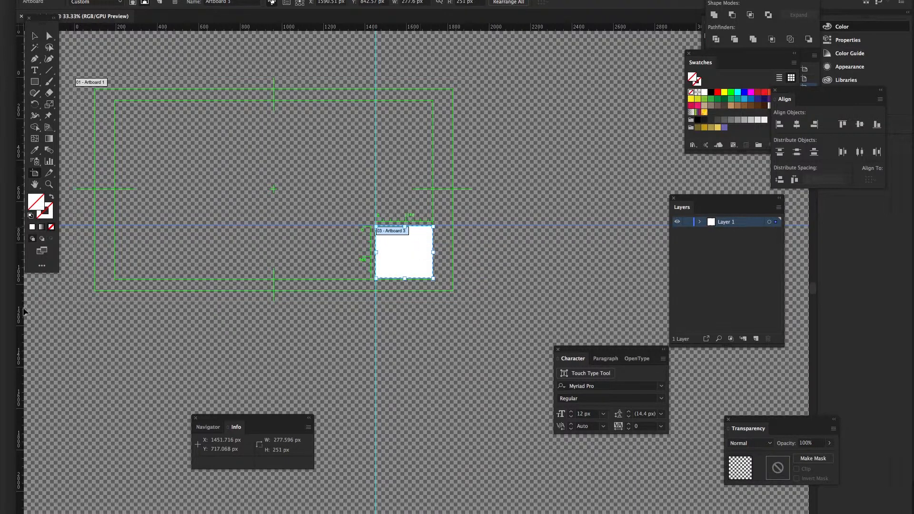
{"action": "left_click_drag", "start_coordinate": [20, 307], "coordinate": [433, 302]}
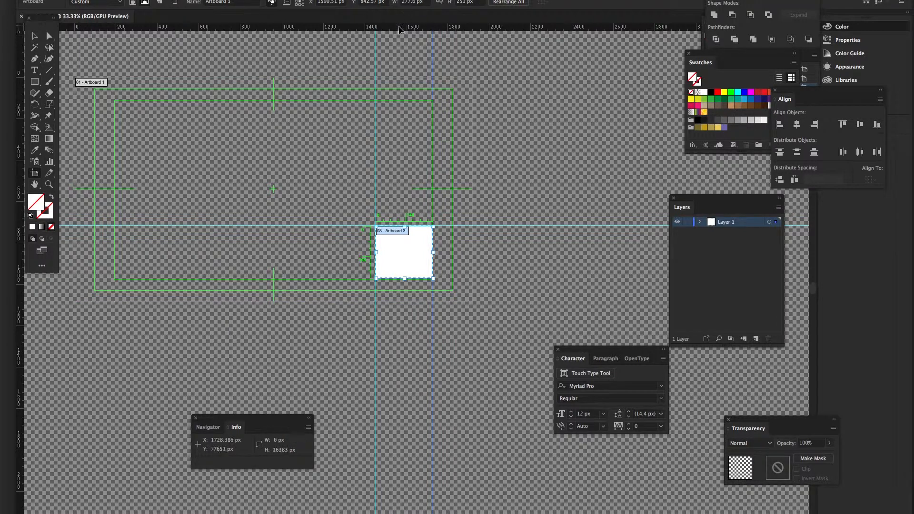
{"action": "left_click_drag", "start_coordinate": [399, 29], "coordinate": [406, 281]}
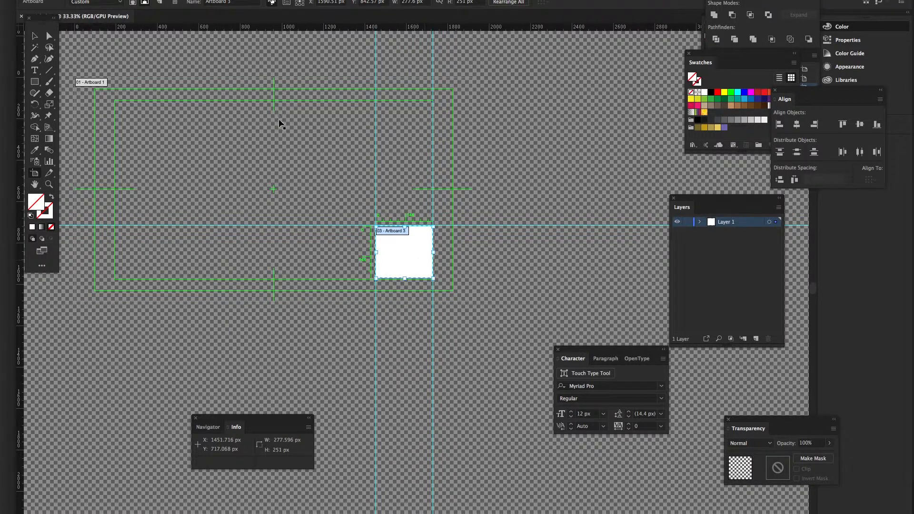
{"action": "left_click_drag", "start_coordinate": [354, 30], "coordinate": [367, 278]}
Move Artboard 3 up and right out of Artboard 1 to X 2227.02 px, Y 414.5 px
{"action": "left_click_drag", "start_coordinate": [410, 254], "coordinate": [539, 163]}
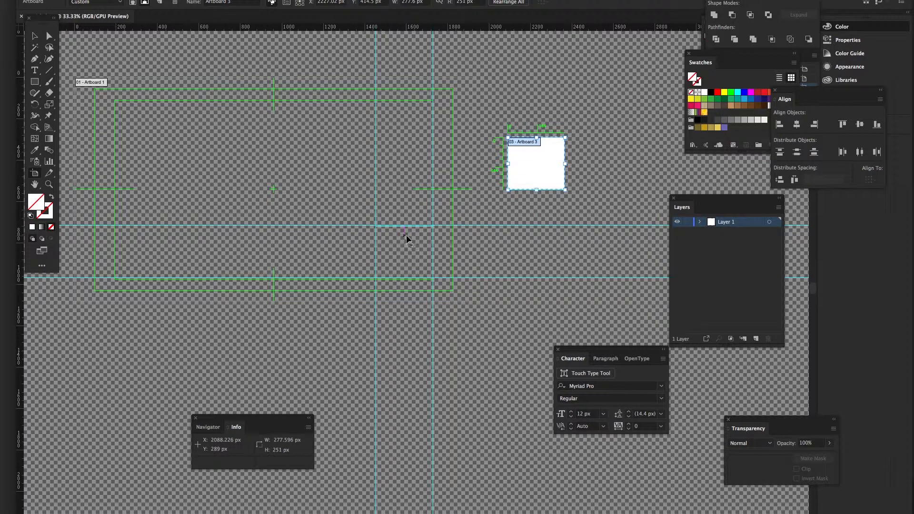
{"action": "scroll", "coordinate": [408, 239], "scroll_direction": "up", "scroll_amount": 2}
{"action": "scroll", "coordinate": [409, 240], "scroll_direction": "up", "scroll_amount": 2}
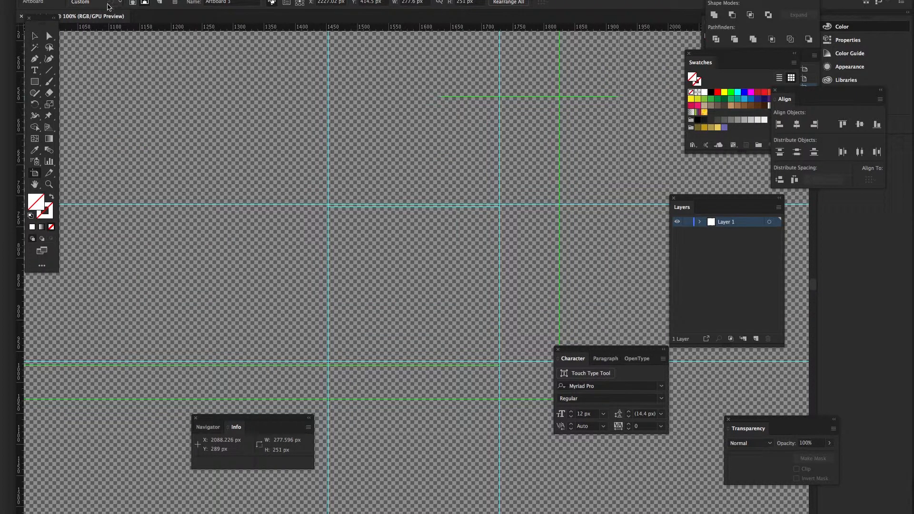
{"action": "left_click", "coordinate": [84, 0]}
Close BCSGraffixLogo.ai and open BCSGraffixLogo_Expand.ai from the recent files
{"action": "mouse_move", "coordinate": [143, 10]}
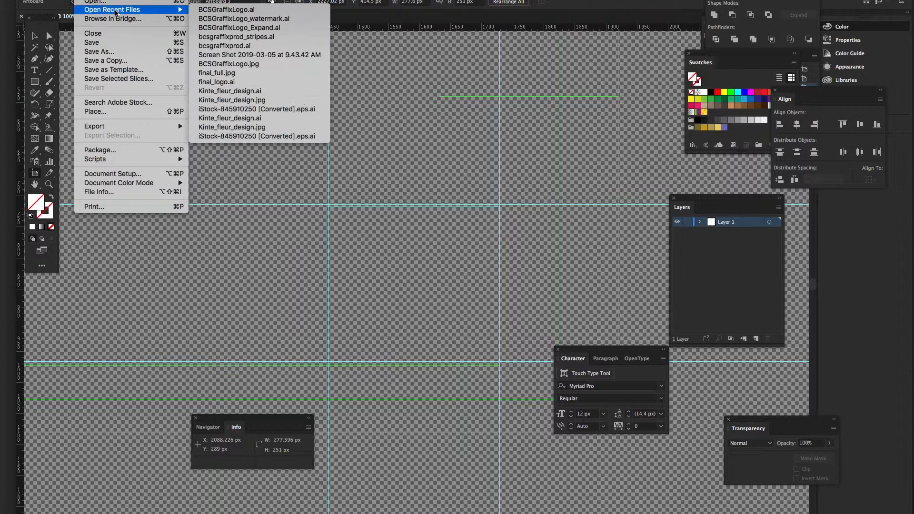
{"action": "left_click", "coordinate": [251, 11]}
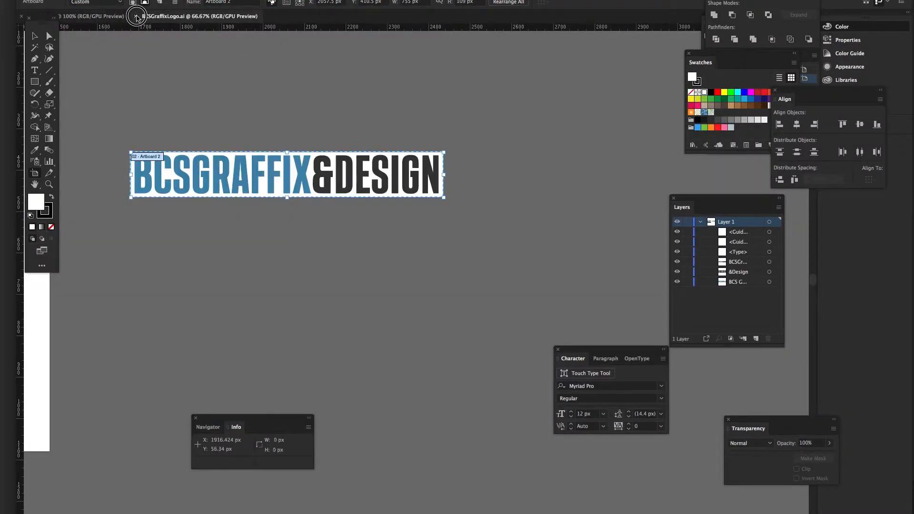
{"action": "left_click", "coordinate": [136, 16]}
{"action": "left_click", "coordinate": [83, 0]}
{"action": "mouse_move", "coordinate": [143, 9]}
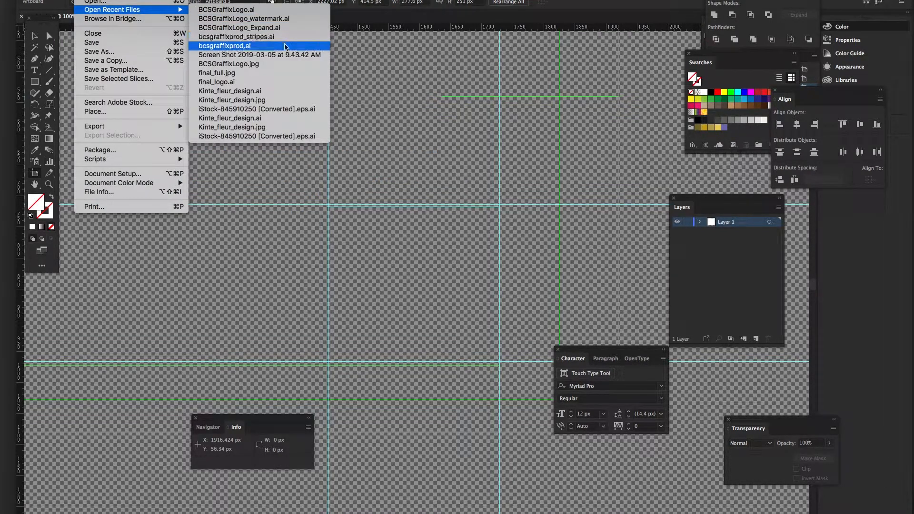
{"action": "left_click", "coordinate": [285, 29]}
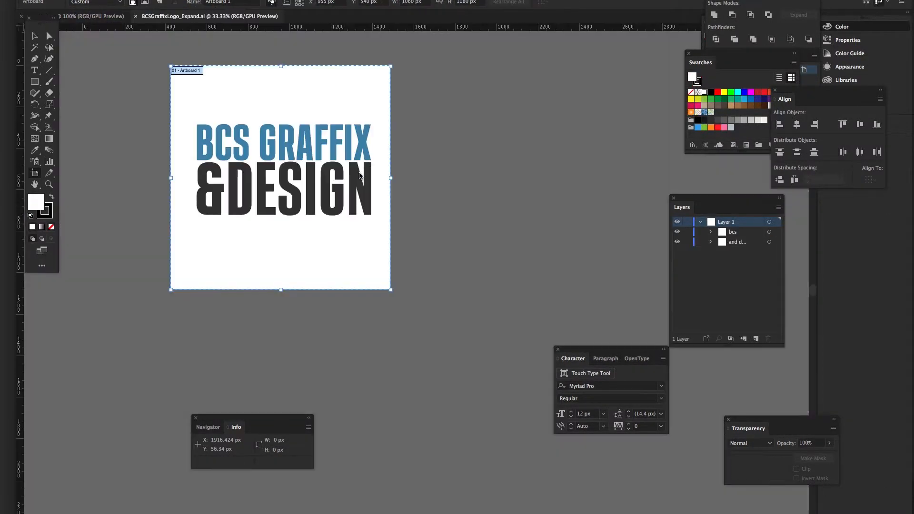
Select the whole BCS GRAFFIX &DESIGN logo and switch back to the transparent document
{"action": "key", "text": "c"}
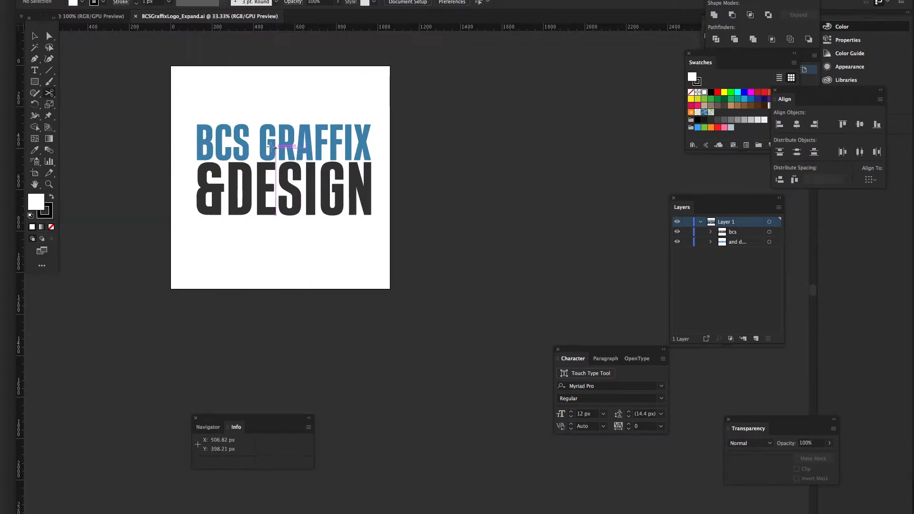
{"action": "key", "text": "v"}
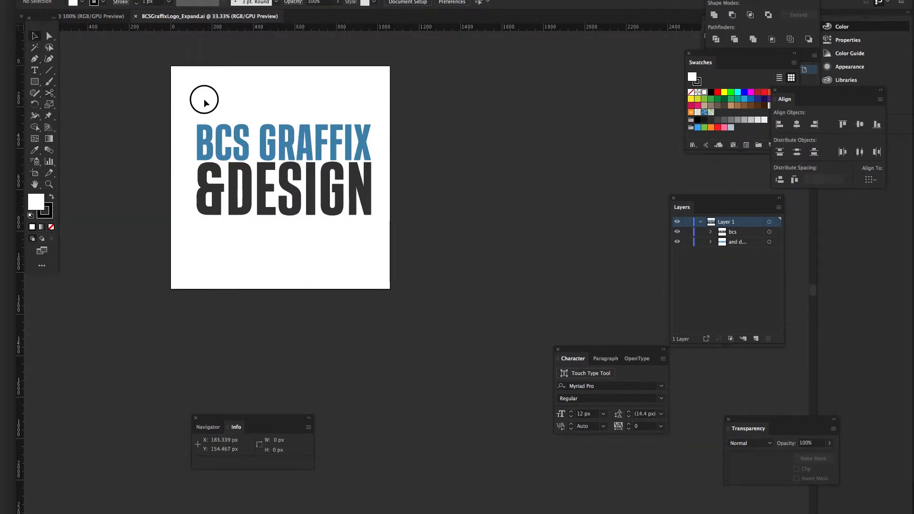
{"action": "left_click_drag", "start_coordinate": [204, 96], "coordinate": [375, 240]}
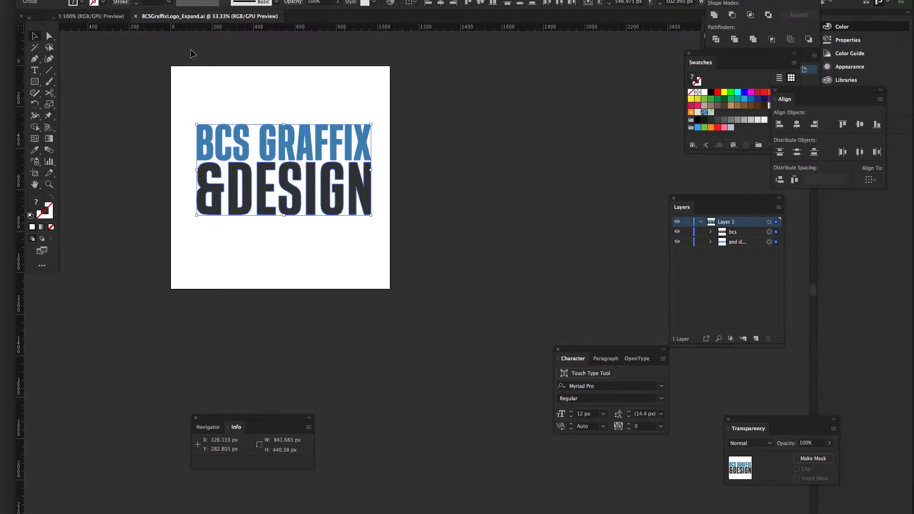
{"action": "key", "text": "ctrl+Tab"}
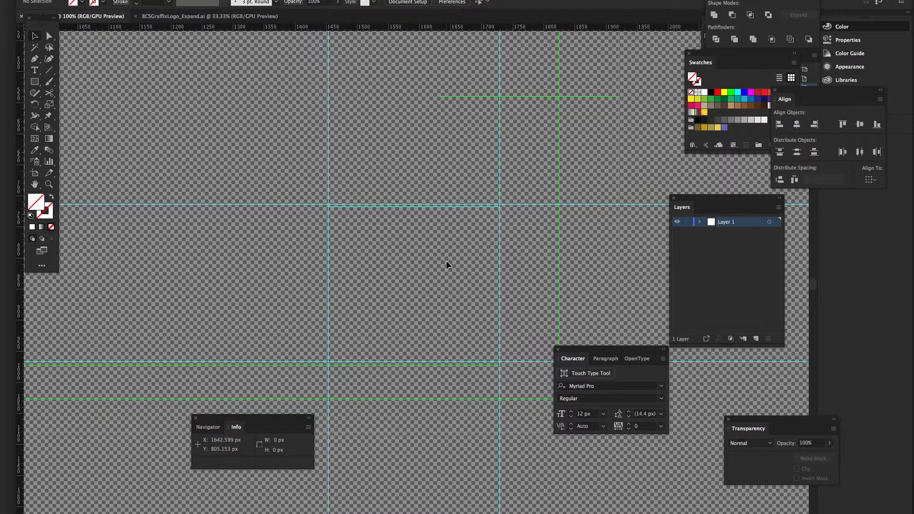
Paste the 841.683 x 440.38 px logo, centre it on the canvas, and start scaling it down
{"action": "key", "text": "ctrl+v"}
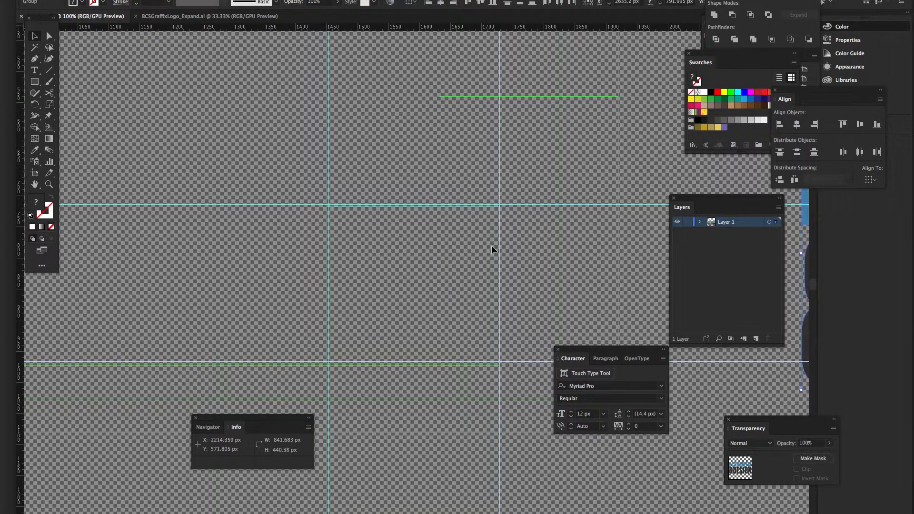
{"action": "scroll", "coordinate": [493, 250], "scroll_direction": "down", "scroll_amount": 4}
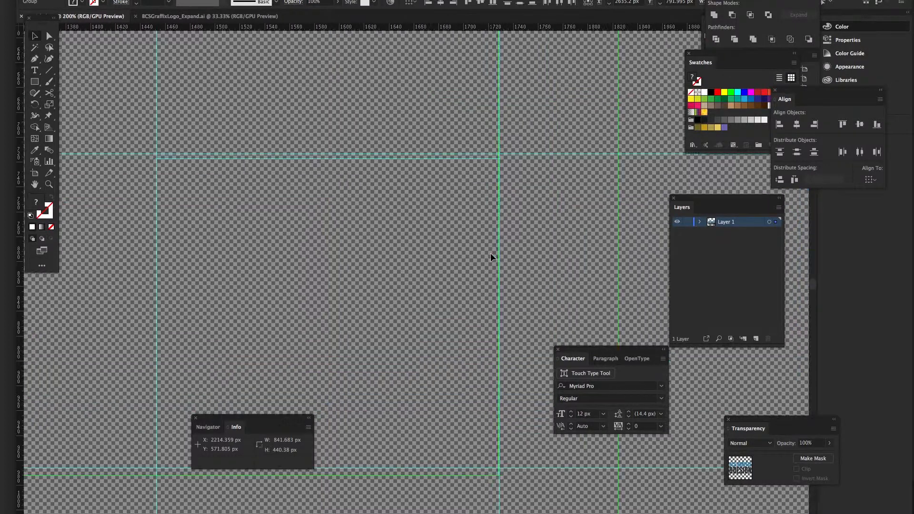
{"action": "scroll", "coordinate": [491, 257], "scroll_direction": "down", "scroll_amount": 2}
{"action": "scroll", "coordinate": [490, 257], "scroll_direction": "up", "scroll_amount": 2}
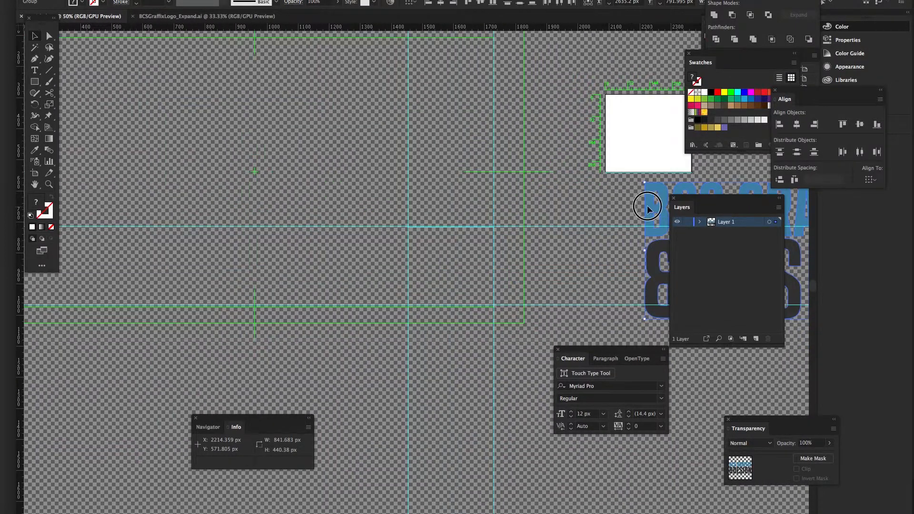
{"action": "left_click_drag", "start_coordinate": [325, 217], "coordinate": [333, 216]}
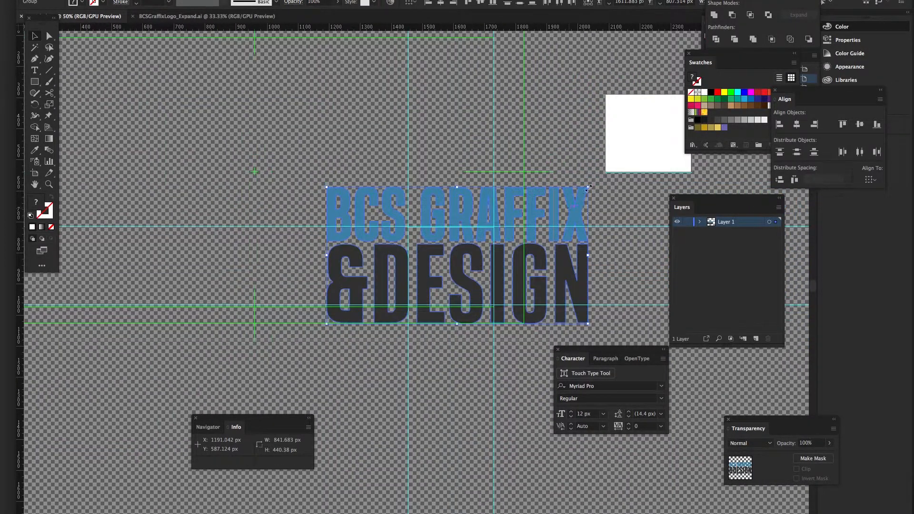
{"action": "left_click_drag", "start_coordinate": [589, 186], "coordinate": [504, 234]}
Scale the logo to 258.515 x 135.259 px and nudge it slightly left between the guides
{"action": "scroll", "coordinate": [476, 241], "scroll_direction": "right", "scroll_amount": 2}
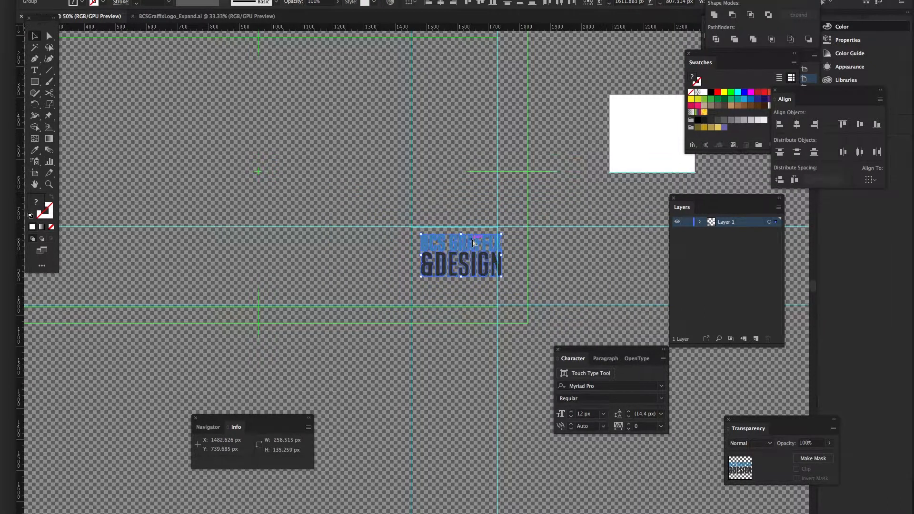
{"action": "scroll", "coordinate": [474, 242], "scroll_direction": "down", "scroll_amount": 2}
{"action": "scroll", "coordinate": [473, 241], "scroll_direction": "up", "scroll_amount": 3}
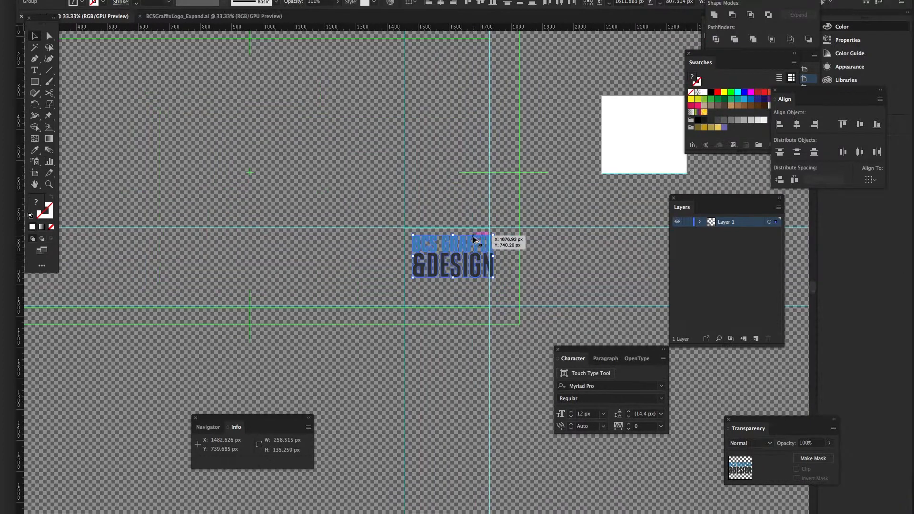
{"action": "scroll", "coordinate": [474, 240], "scroll_direction": "up", "scroll_amount": 2}
{"action": "left_click_drag", "start_coordinate": [486, 241], "coordinate": [482, 134]}
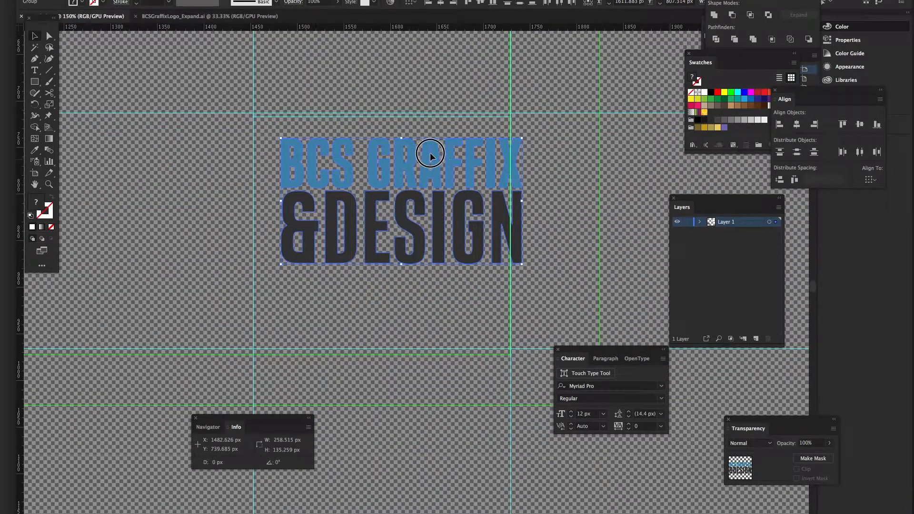
{"action": "left_click_drag", "start_coordinate": [442, 156], "coordinate": [431, 150]}
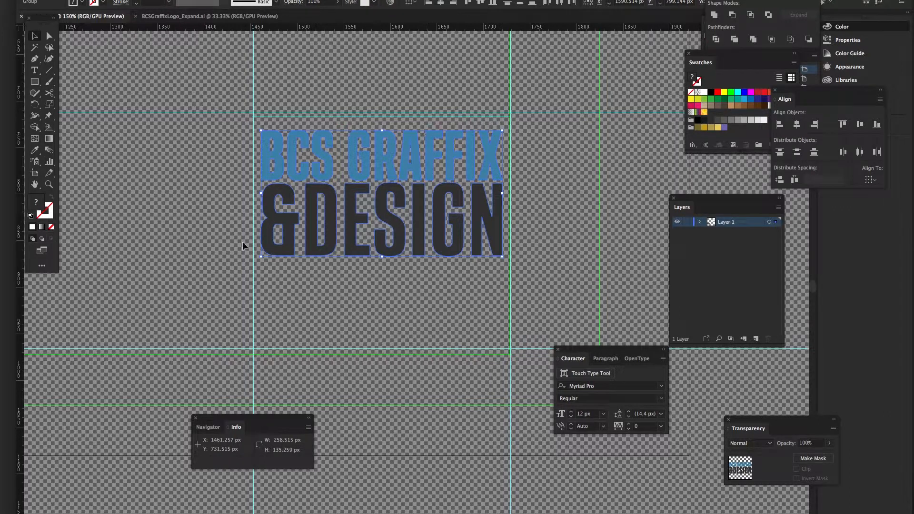
Fill the logo with white, FFFFFF, using the Color Picker, then deselect it
{"action": "double_click", "coordinate": [37, 205]}
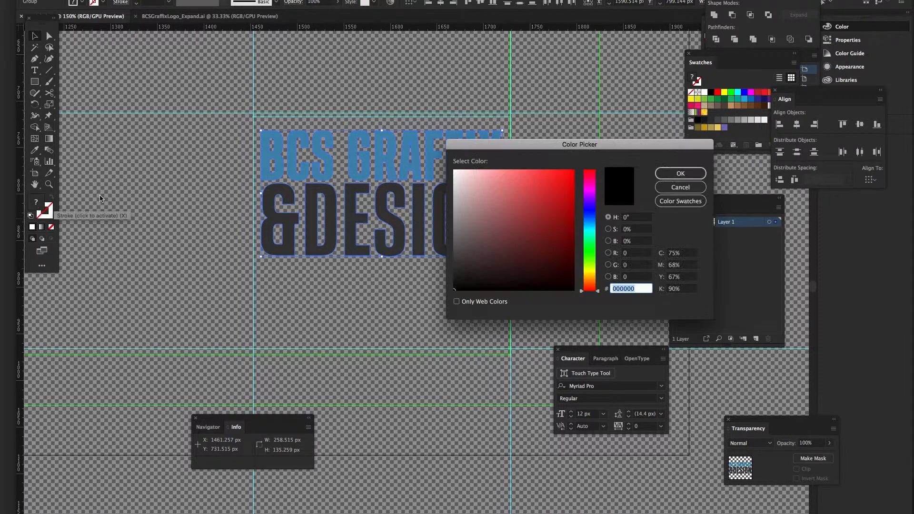
{"action": "left_click", "coordinate": [454, 170]}
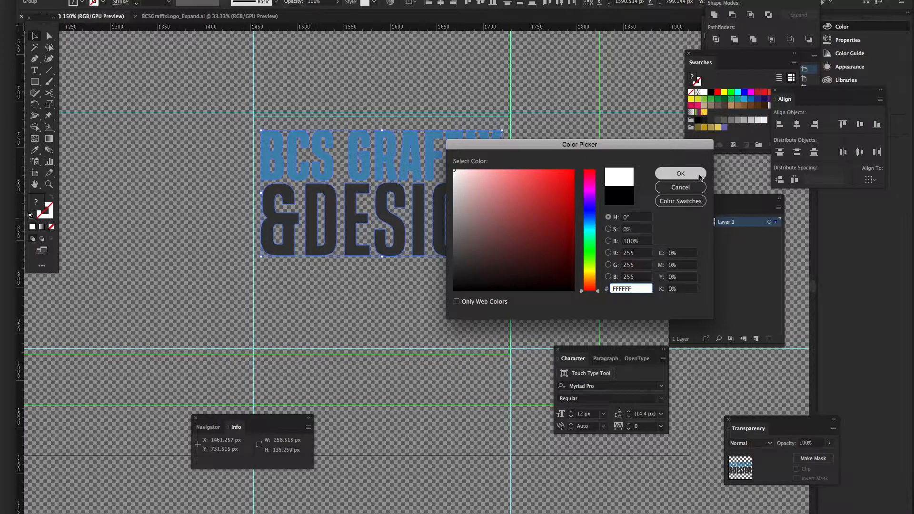
{"action": "left_click", "coordinate": [678, 173]}
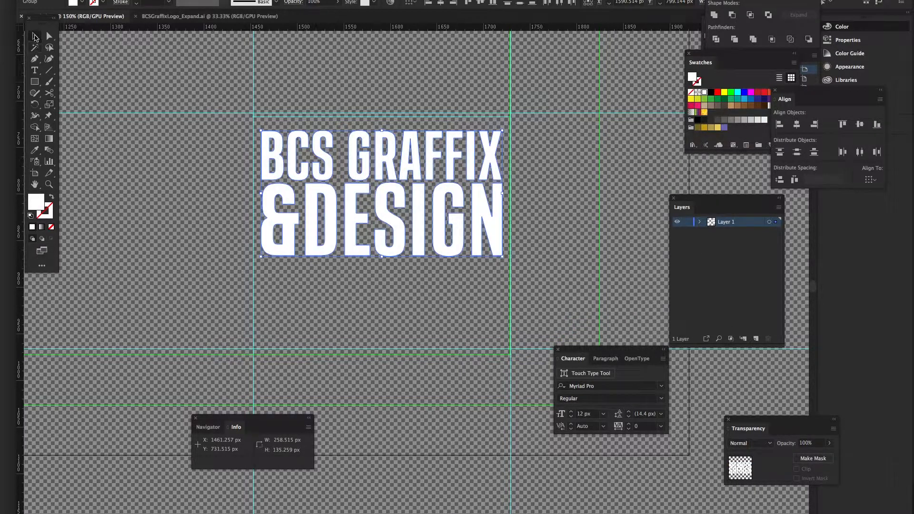
{"action": "left_click", "coordinate": [169, 149]}
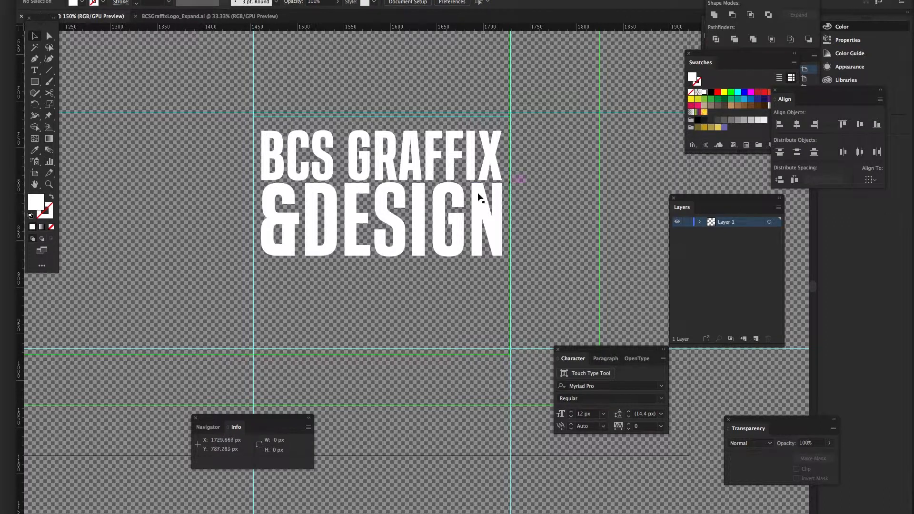
Enlarge the white logo slightly so its right edge reaches the vertical guide
{"action": "left_click", "coordinate": [380, 155]}
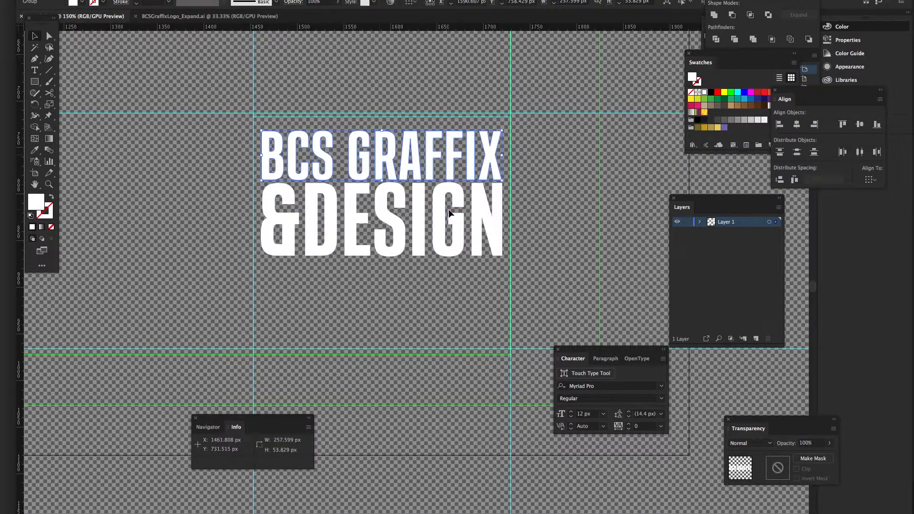
{"action": "left_click_drag", "start_coordinate": [502, 129], "coordinate": [507, 128]}
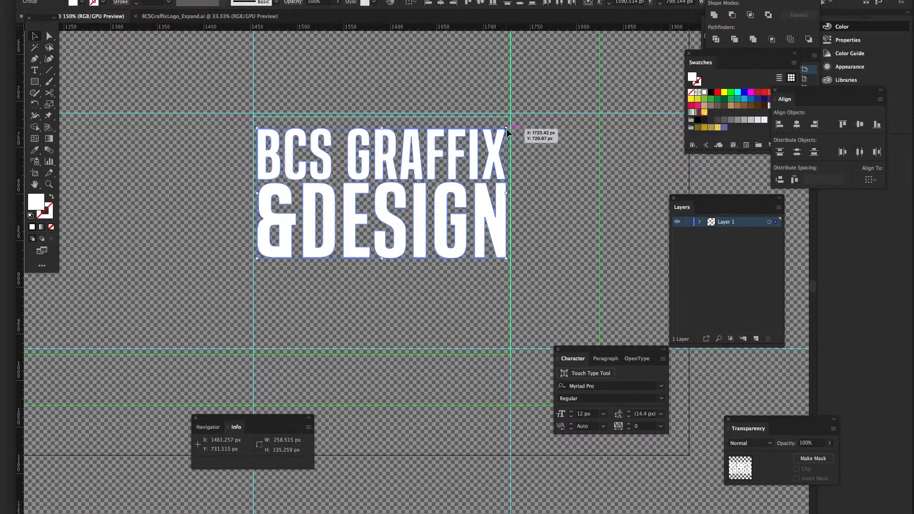
{"action": "left_click", "coordinate": [528, 131]}
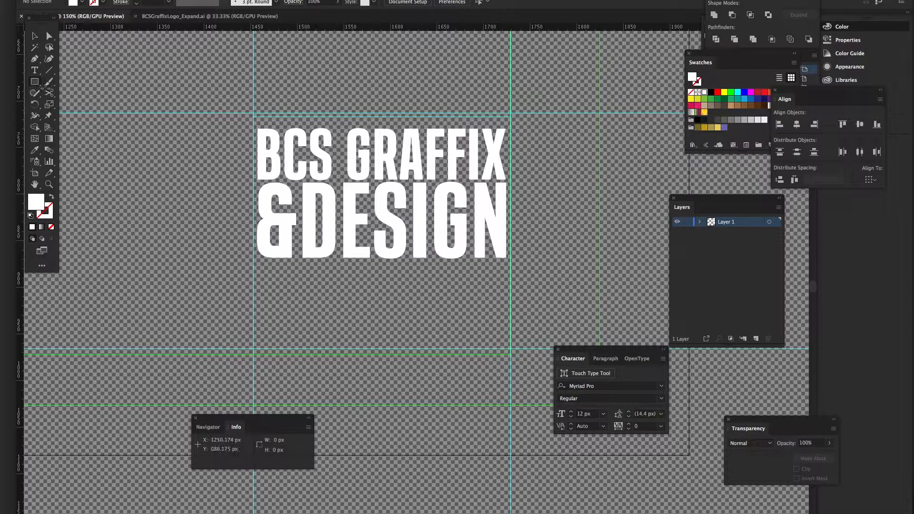
{"action": "left_click", "coordinate": [36, 83]}
Draw a 266.686 x 70.831 px white bar under the logo and add Layer 2 above Layer 1
{"action": "left_click_drag", "start_coordinate": [36, 83], "coordinate": [76, 81]}
{"action": "left_click_drag", "start_coordinate": [261, 269], "coordinate": [505, 345]}
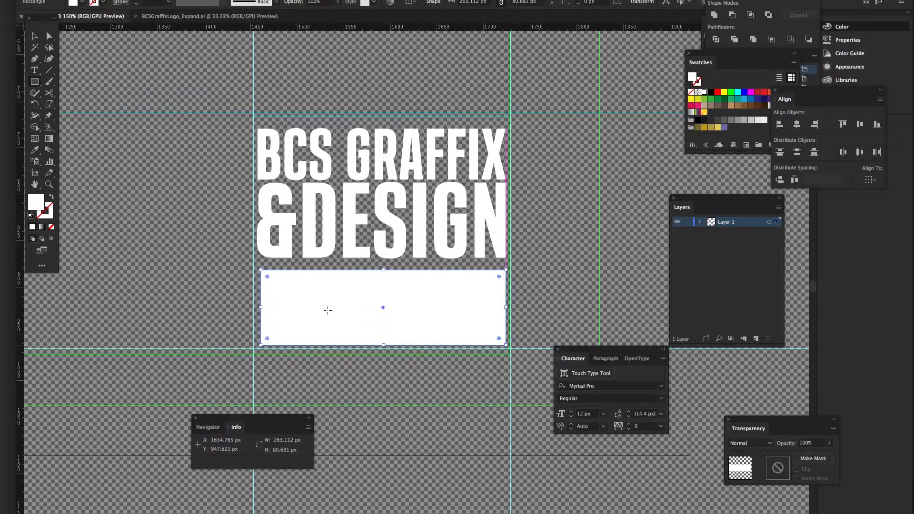
{"action": "left_click_drag", "start_coordinate": [261, 308], "coordinate": [257, 307]}
{"action": "left_click_drag", "start_coordinate": [382, 346], "coordinate": [381, 336]}
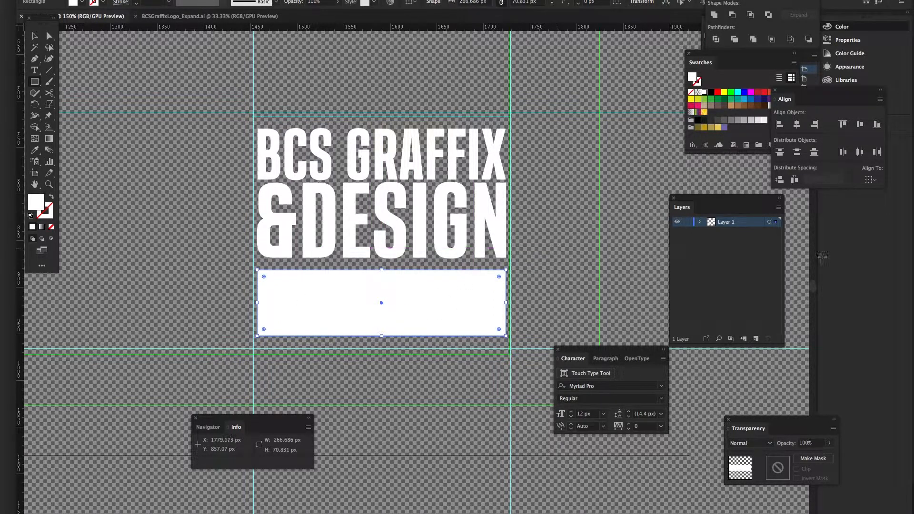
{"action": "left_click", "coordinate": [753, 278]}
{"action": "left_click", "coordinate": [756, 337]}
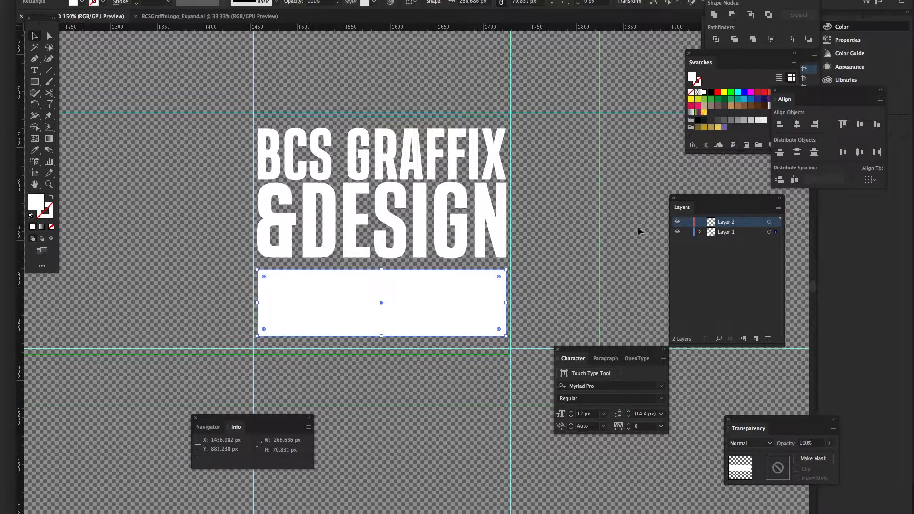
Lock Layer 1 and draw a small 42.9 px square over the white bar's left end on Layer 2
{"action": "left_click", "coordinate": [686, 232]}
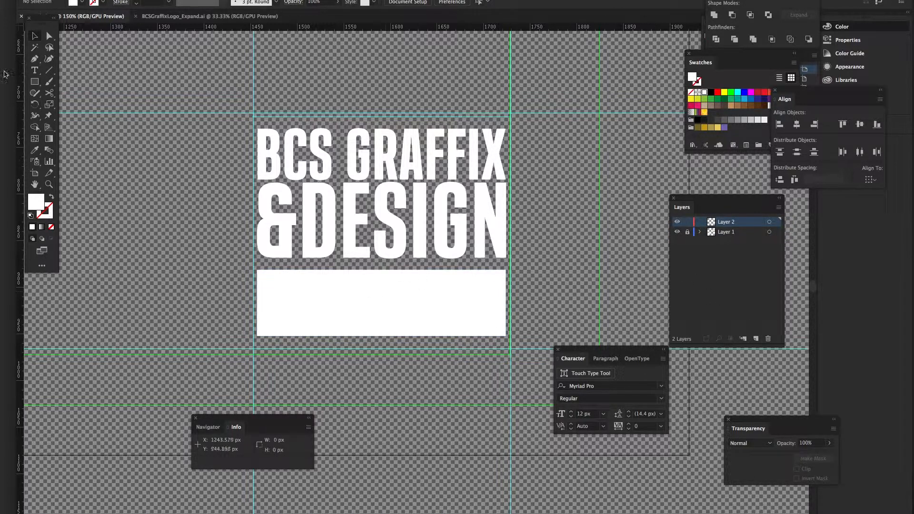
{"action": "left_click", "coordinate": [34, 84]}
{"action": "left_click_drag", "start_coordinate": [34, 84], "coordinate": [70, 87]}
{"action": "left_click_drag", "start_coordinate": [279, 288], "coordinate": [319, 328]}
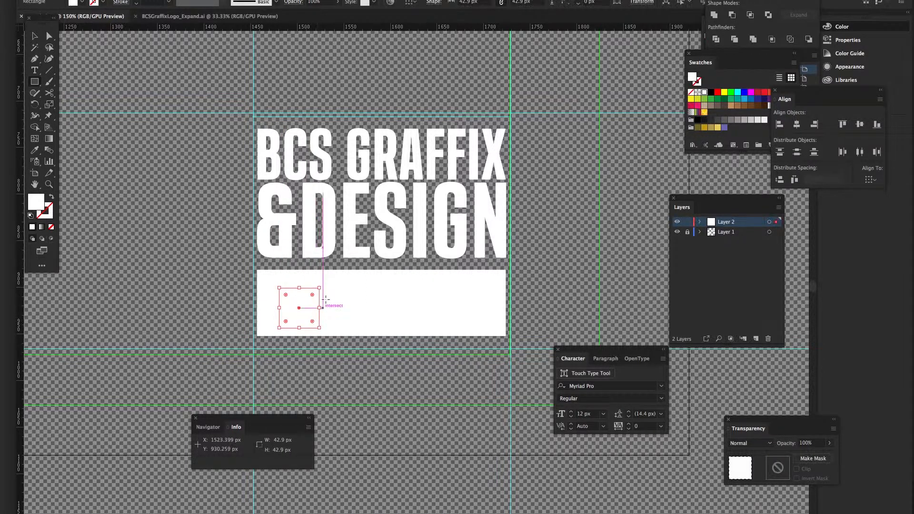
Check the square's fill colour, then unlock Layer 1 and select the white bar
{"action": "double_click", "coordinate": [36, 202]}
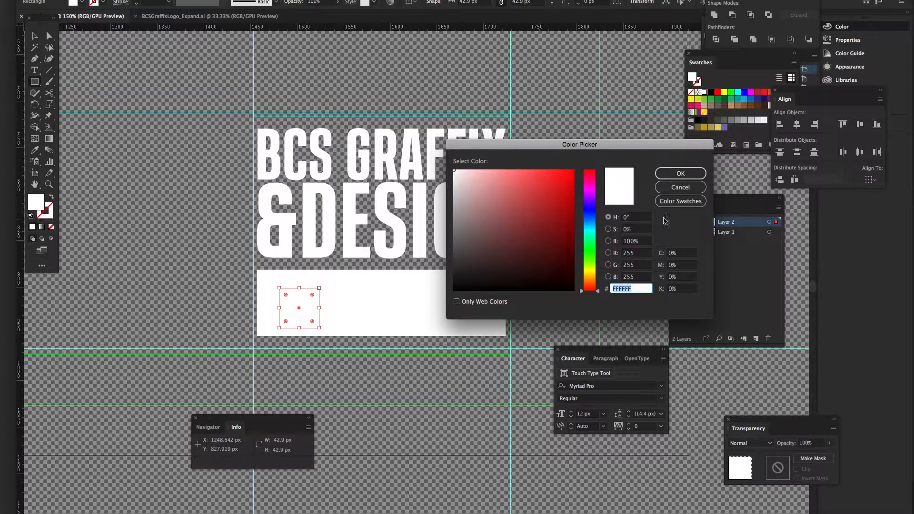
{"action": "left_click", "coordinate": [680, 187]}
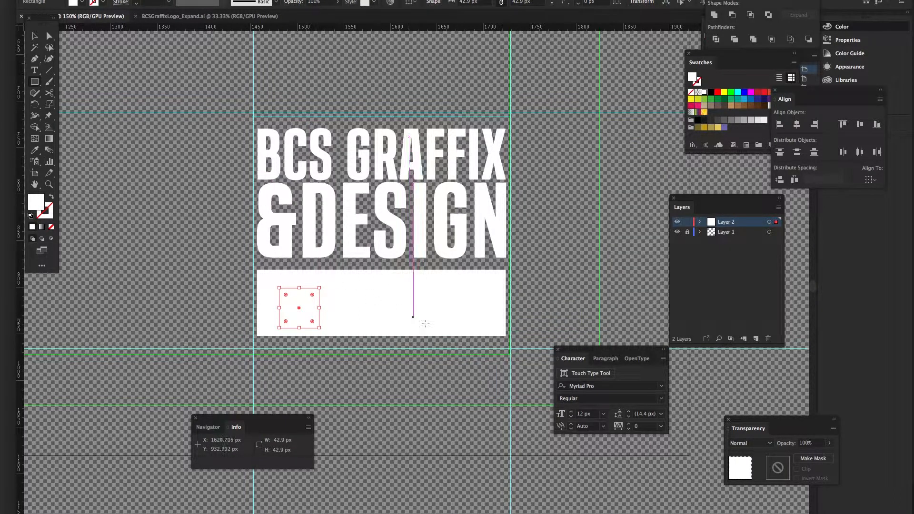
{"action": "left_click", "coordinate": [689, 326]}
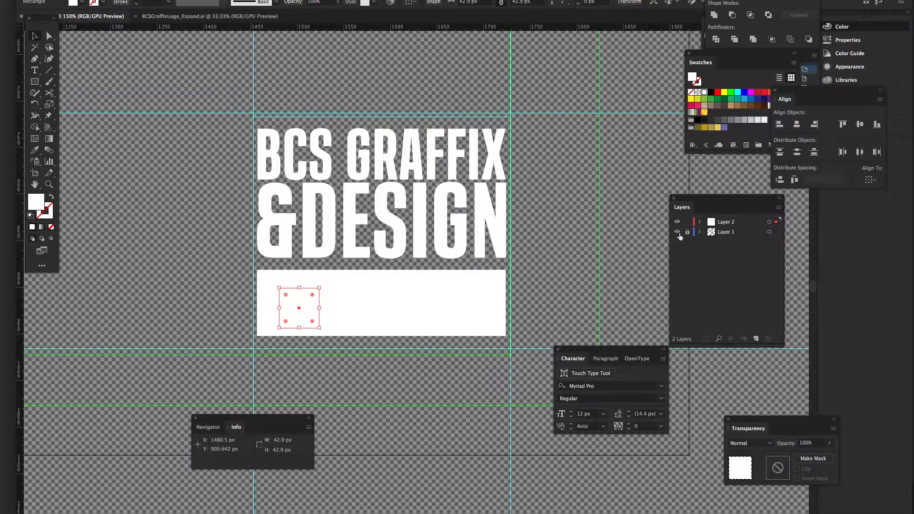
{"action": "left_click", "coordinate": [678, 232]}
{"action": "left_click", "coordinate": [678, 232]}
{"action": "left_click", "coordinate": [687, 232]}
{"action": "left_click", "coordinate": [549, 276]}
{"action": "left_click", "coordinate": [425, 290]}
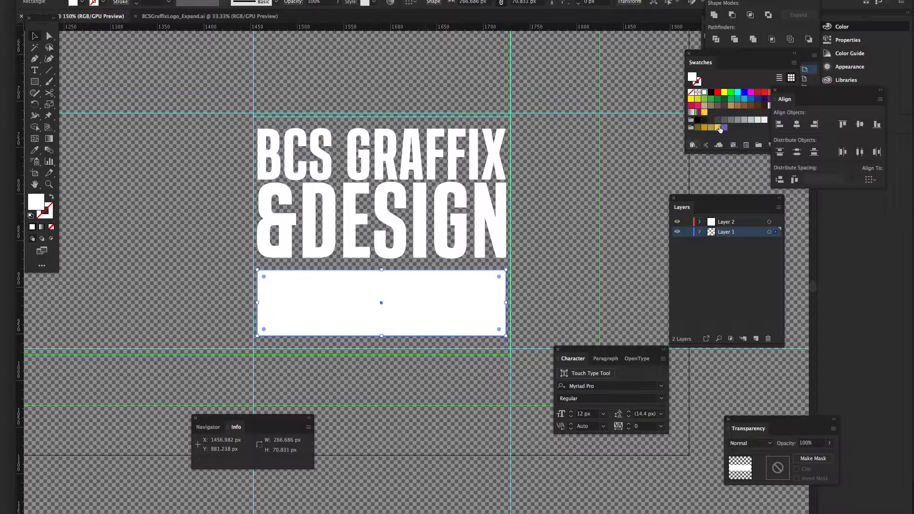
Fill the bar red, then tone it down to a muted CC3232 in the Color Picker
{"action": "left_click", "coordinate": [718, 93]}
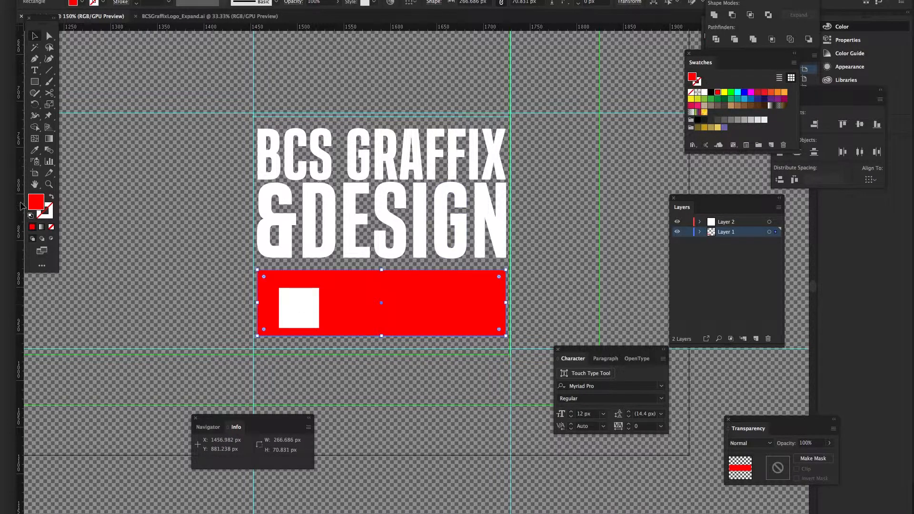
{"action": "double_click", "coordinate": [39, 204]}
{"action": "left_click_drag", "start_coordinate": [572, 171], "coordinate": [545, 194]}
{"action": "left_click", "coordinate": [672, 177]}
{"action": "left_click", "coordinate": [511, 257]}
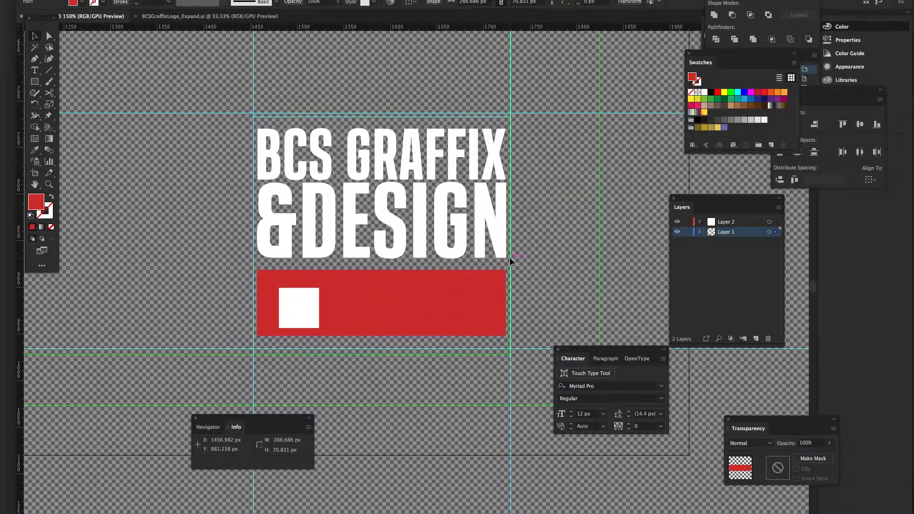
Rotate the square 45°, delete its left anchor to form a triangle, and scale it down
{"action": "left_click", "coordinate": [300, 309]}
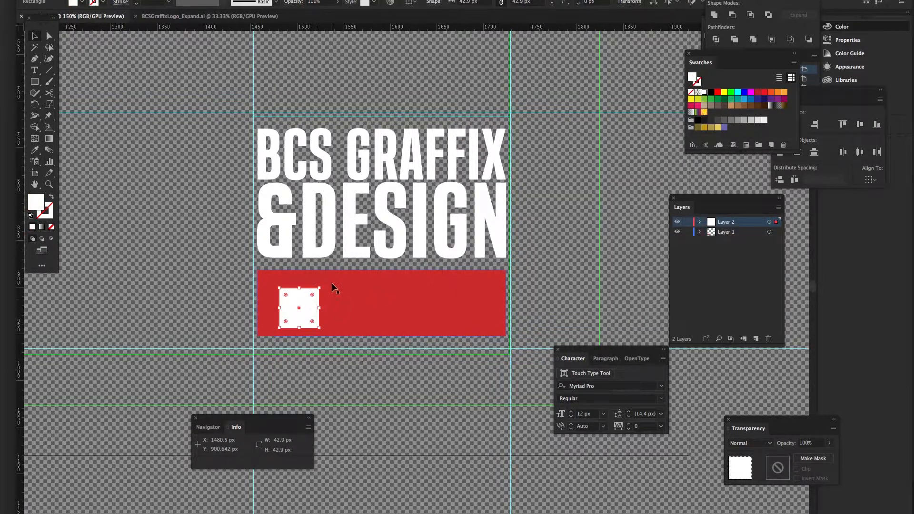
{"action": "left_click_drag", "start_coordinate": [322, 285], "coordinate": [303, 303]}
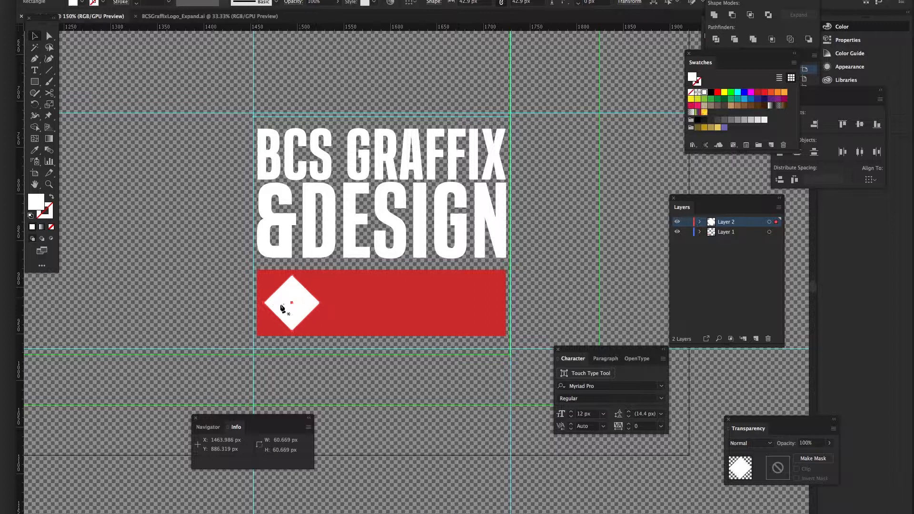
{"action": "key", "text": "p"}
{"action": "left_click", "coordinate": [264, 303]}
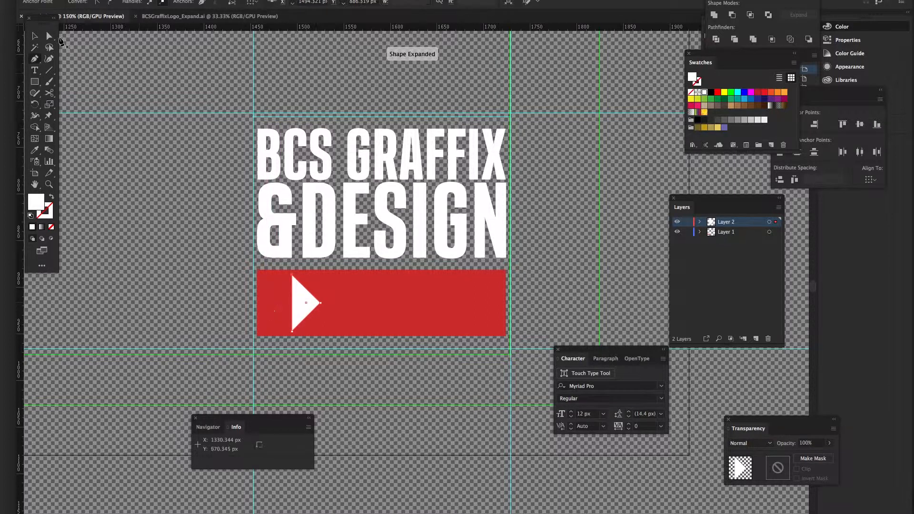
{"action": "left_click", "coordinate": [35, 35]}
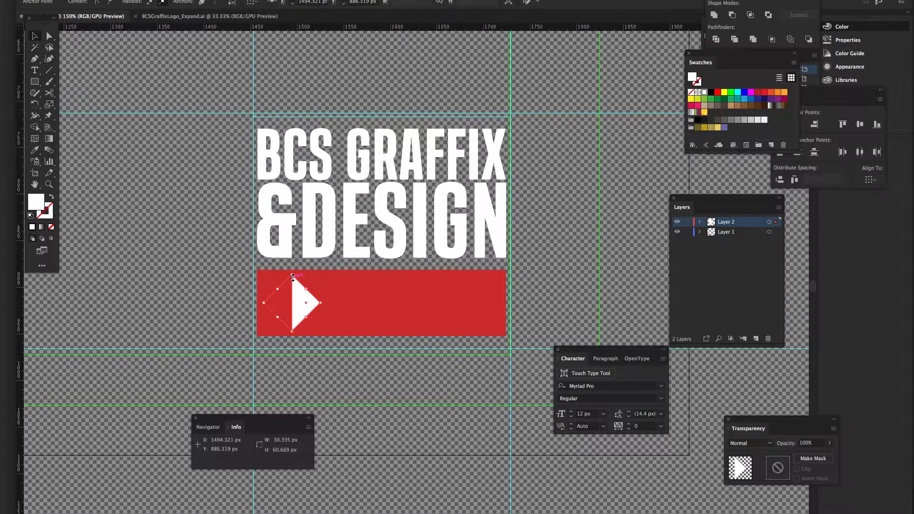
{"action": "mouse_move", "coordinate": [292, 275]}
{"action": "left_mouse_down"}
{"action": "mouse_move", "coordinate": [309, 300]}
{"action": "mouse_move", "coordinate": [292, 303]}
{"action": "mouse_move", "coordinate": [272, 283]}
{"action": "mouse_move", "coordinate": [281, 288]}
{"action": "left_mouse_up"}
Nudge the triangle's right tip 3 px right and move the triangle slightly left
{"action": "left_click", "coordinate": [226, 269]}
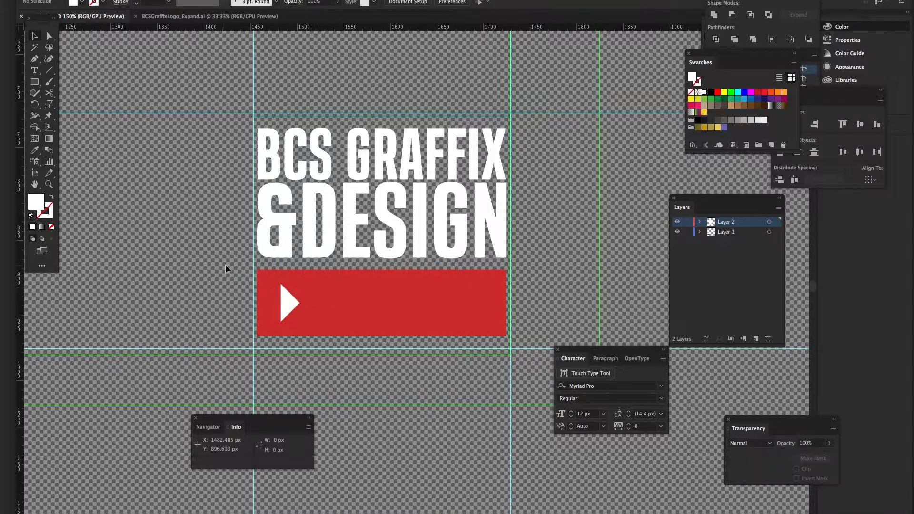
{"action": "key", "text": "a"}
{"action": "left_click", "coordinate": [288, 299]}
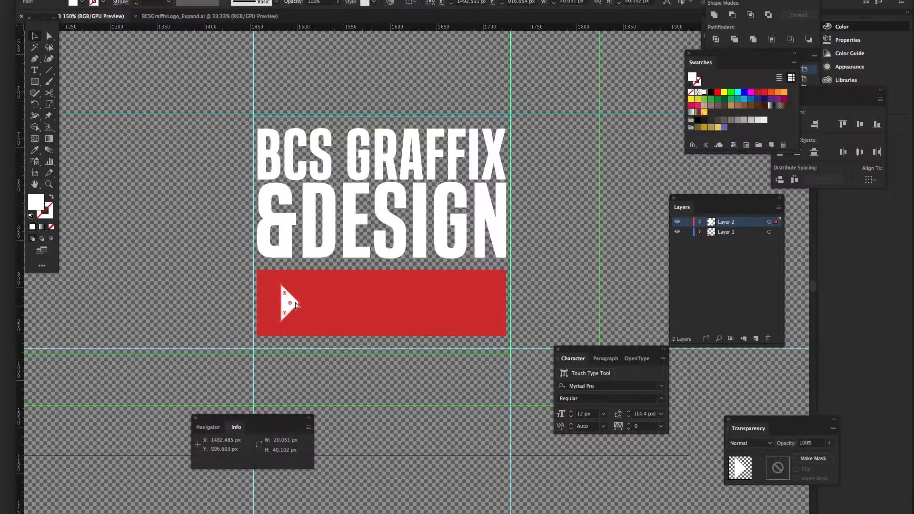
{"action": "left_click", "coordinate": [299, 304]}
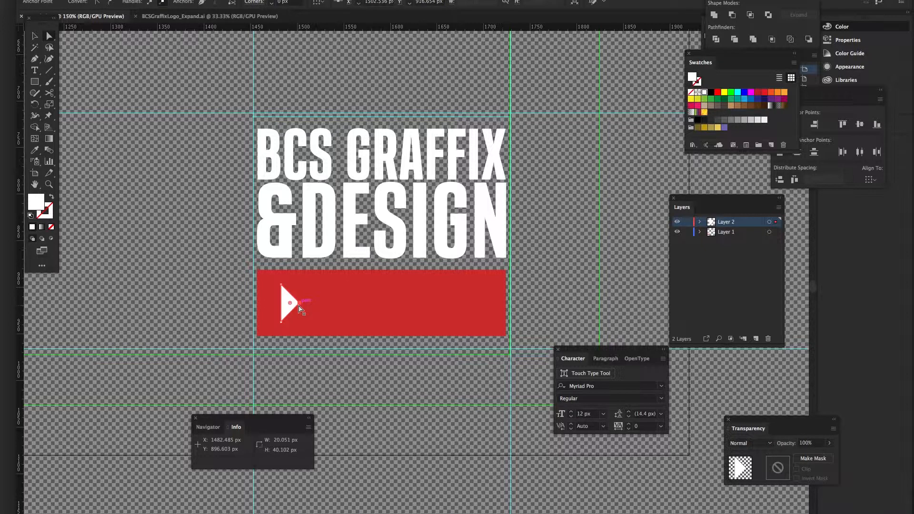
{"action": "key", "text": "Right"}
{"action": "key", "text": "Right"}
{"action": "key", "text": "Right"}
{"action": "key", "text": "Right"}
{"action": "key", "text": "Right"}
{"action": "key", "text": "Right"}
{"action": "key", "text": "Right"}
{"action": "key", "text": "Right"}
{"action": "key", "text": "Right"}
{"action": "left_click", "coordinate": [229, 253]}
{"action": "left_click_drag", "start_coordinate": [287, 297], "coordinate": [284, 301]}
{"action": "key", "text": "super+shift+a"}
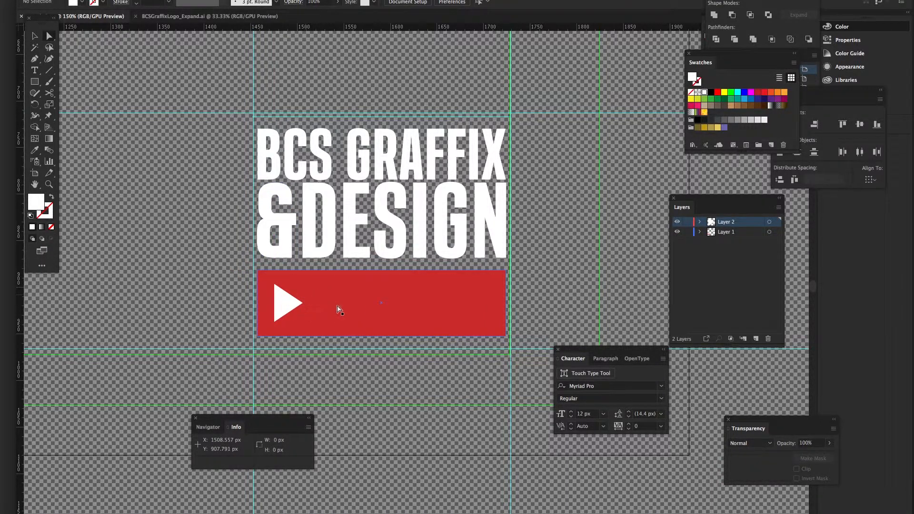
Add Layer 3, lock the two lower layers, and type SUBSCRIBE beside the play triangle
{"action": "key", "text": "t"}
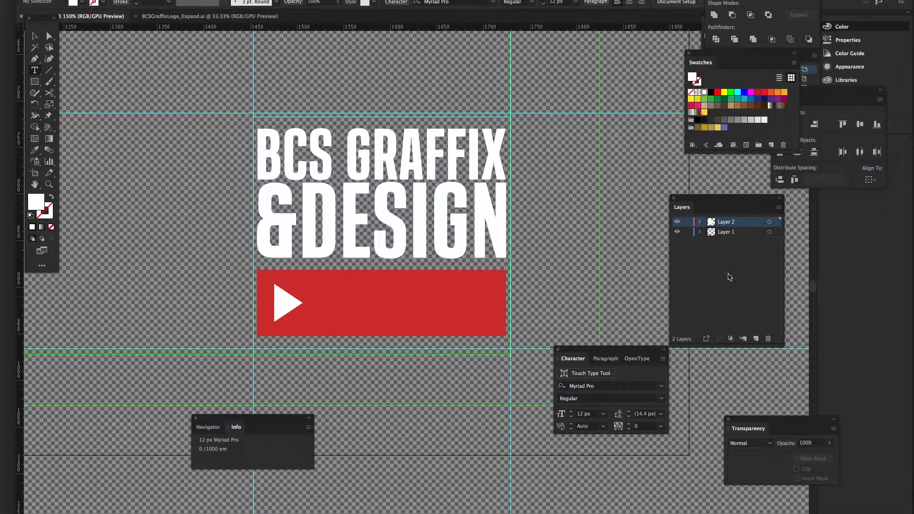
{"action": "left_click", "coordinate": [756, 338]}
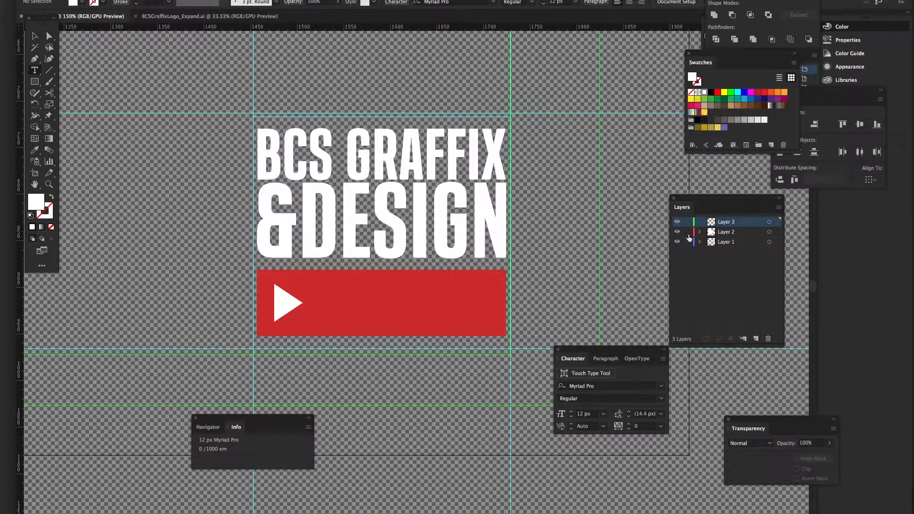
{"action": "left_click_drag", "start_coordinate": [688, 233], "coordinate": [688, 241]}
{"action": "left_click", "coordinate": [318, 299]}
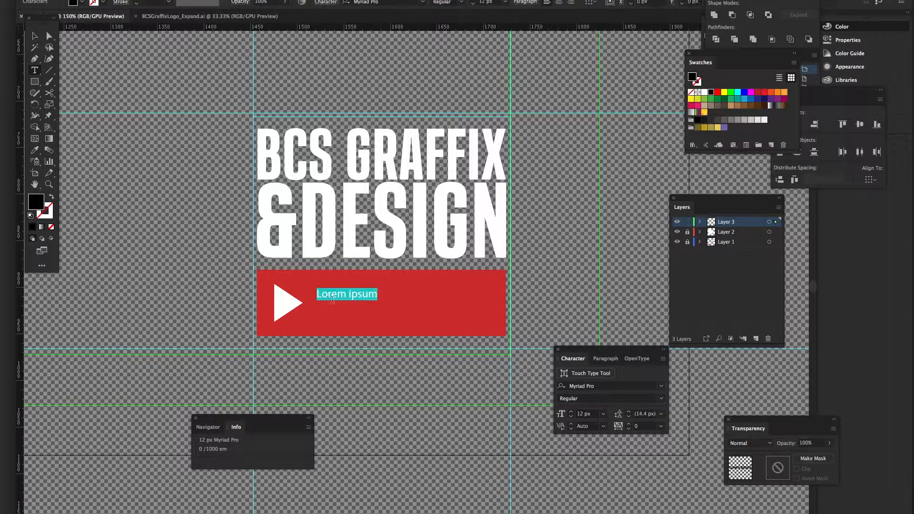
{"action": "type", "text": "SUB"}
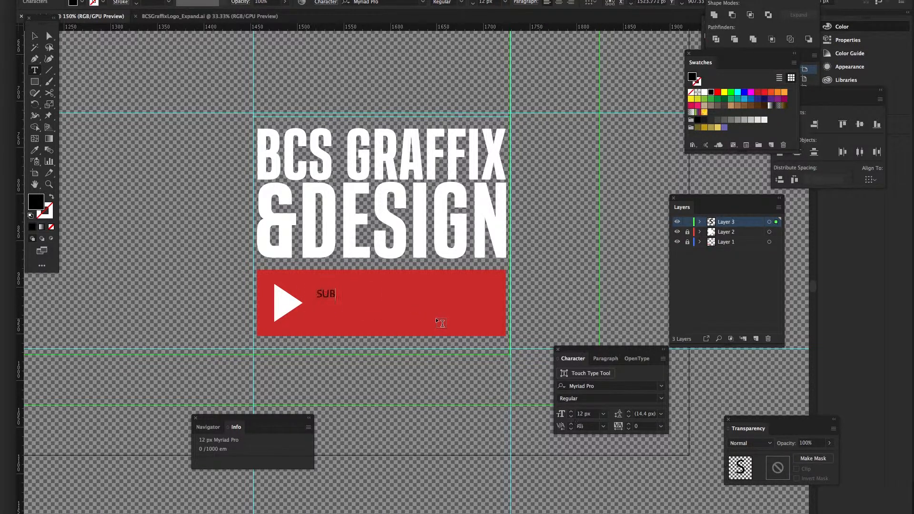
{"action": "type", "text": "SCRB"}
{"action": "key", "text": "BackSpace"}
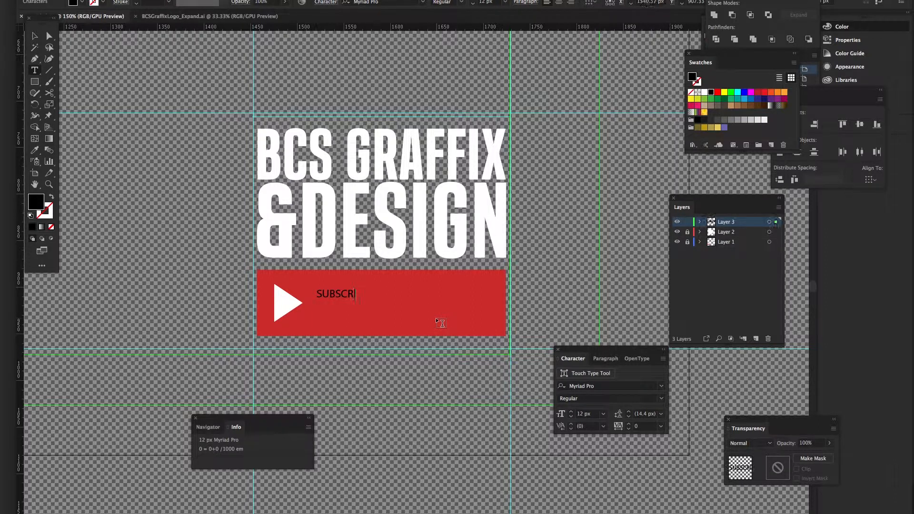
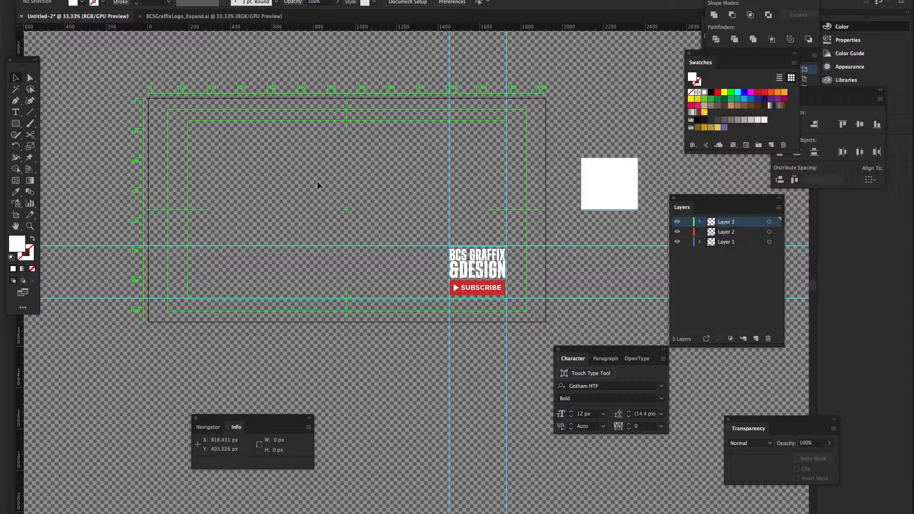
Switch from Illustrator over to the web browser
{"action": "key", "text": "super+Tab"}
{"action": "key", "text": "super+Tab"}
{"action": "key", "text": "super+Tab"}
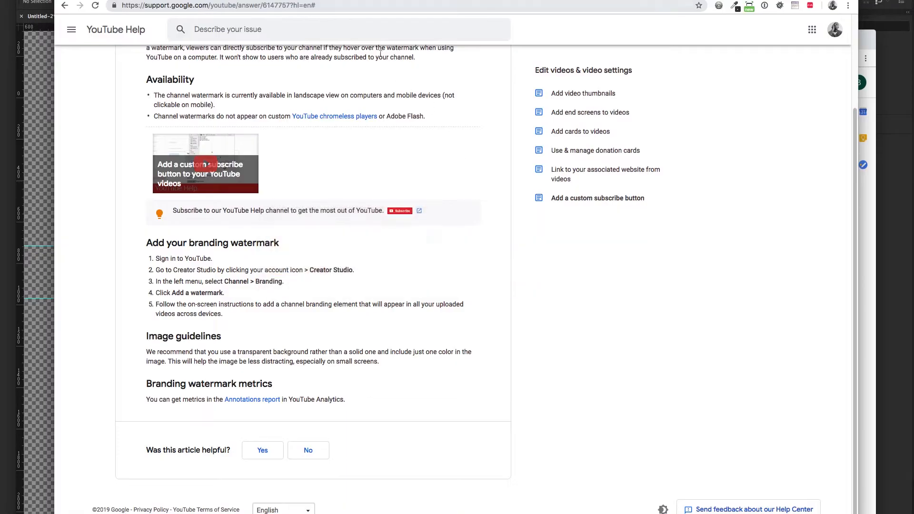
Search Google for 'thanos' in a new browser tab
{"action": "key", "text": "super+t"}
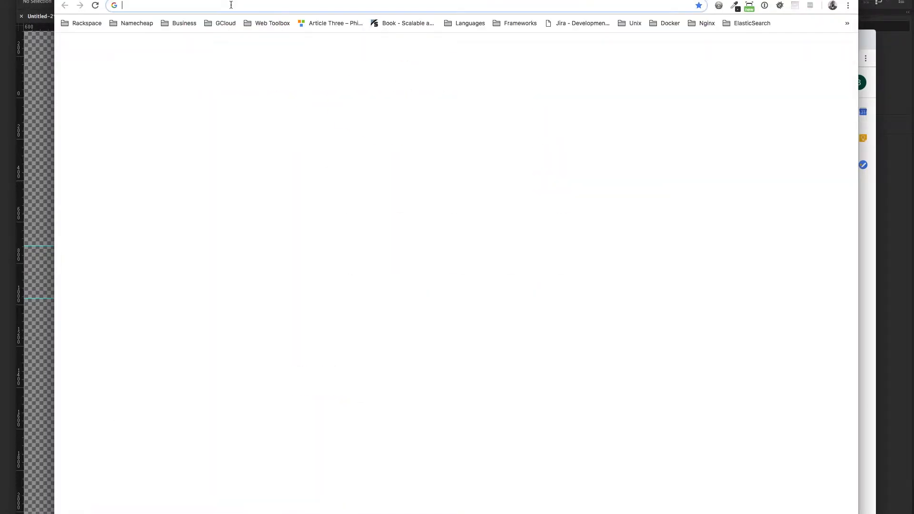
{"action": "type", "text": "f"}
{"action": "key", "text": "BackSpace"}
{"action": "key", "text": "BackSpace"}
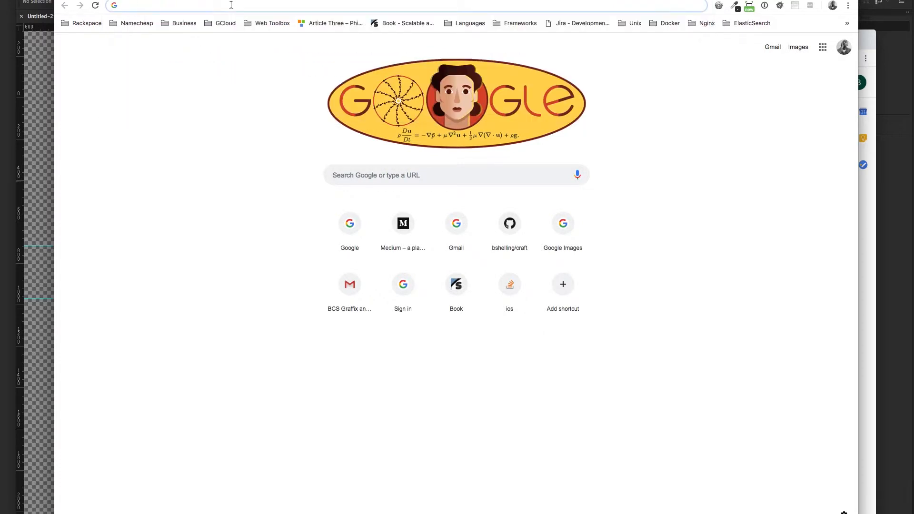
{"action": "type", "text": "thanos"}
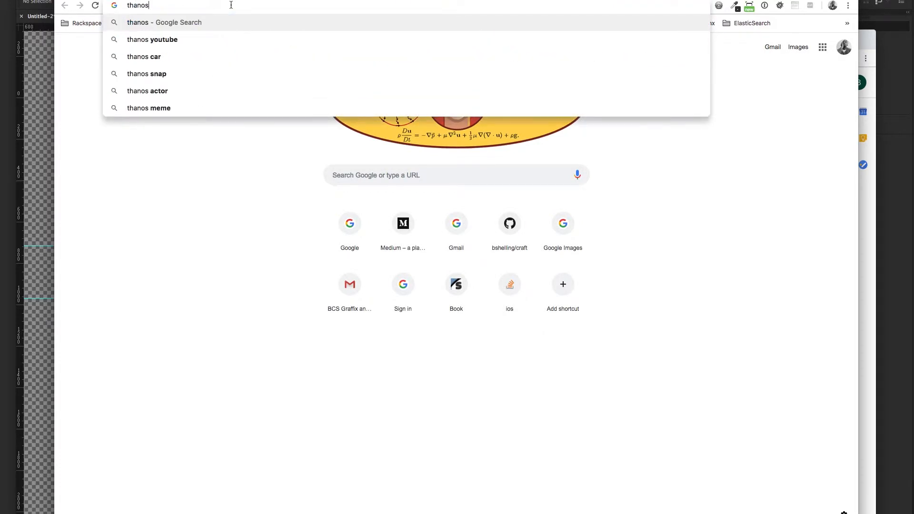
{"action": "key", "text": "Return"}
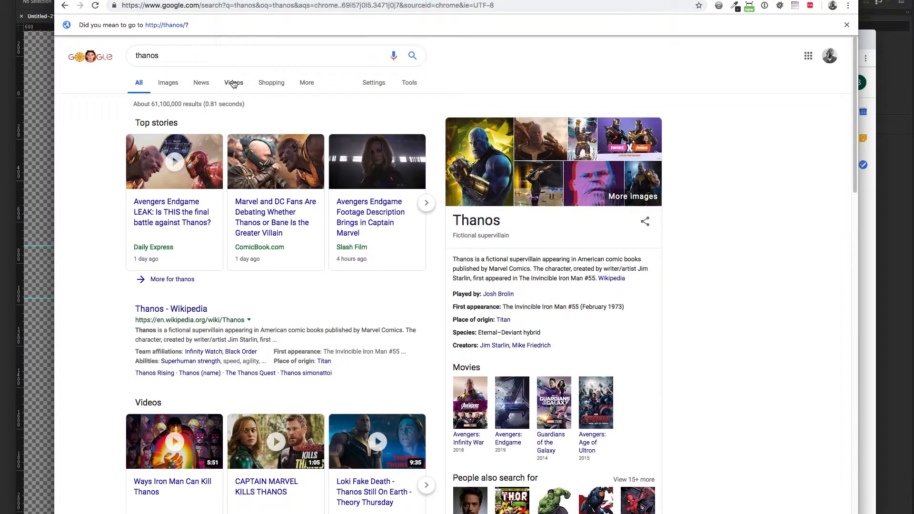
Save a large Thanos picture from Google Images to the Desktop, then return to Illustrator
{"action": "left_click", "coordinate": [170, 83]}
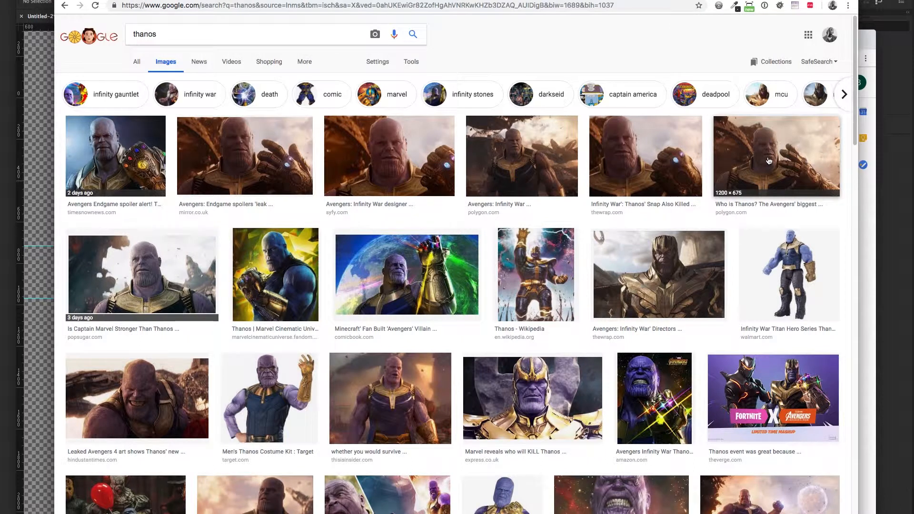
{"action": "left_click", "coordinate": [244, 158]}
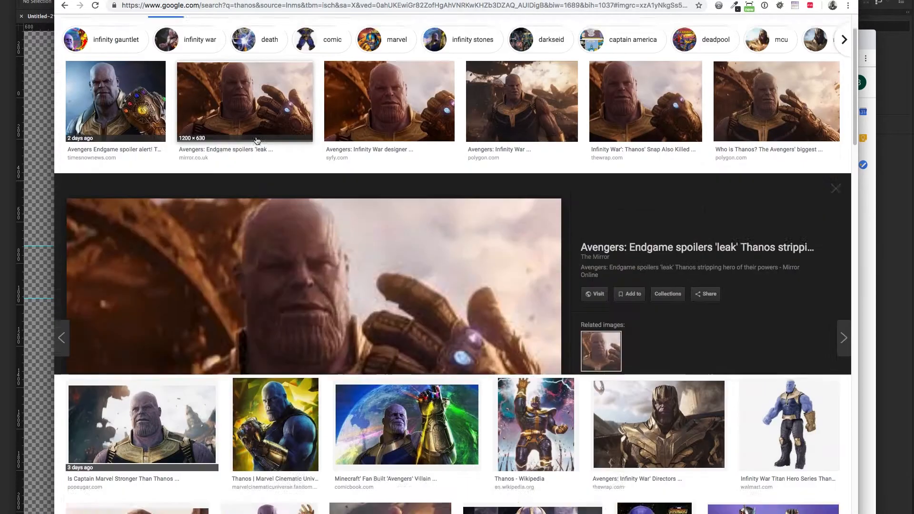
{"action": "right_click", "coordinate": [423, 242]}
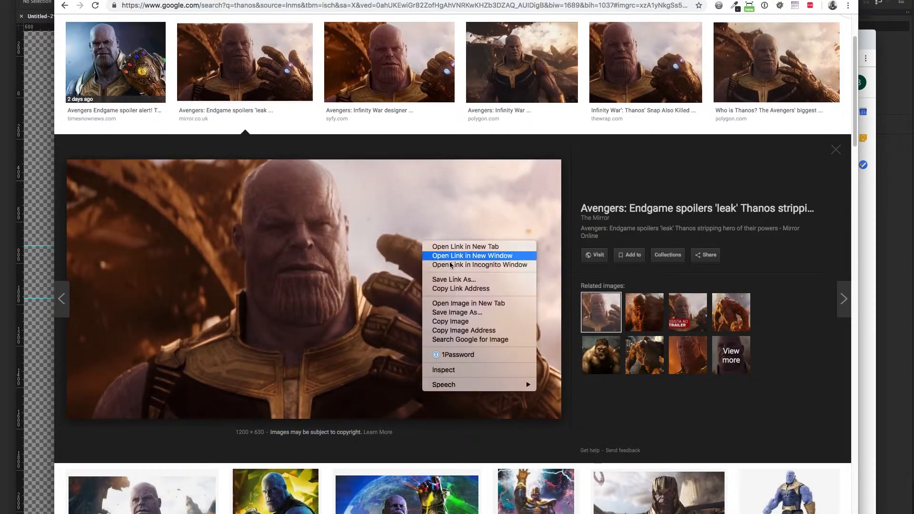
{"action": "left_click", "coordinate": [481, 312]}
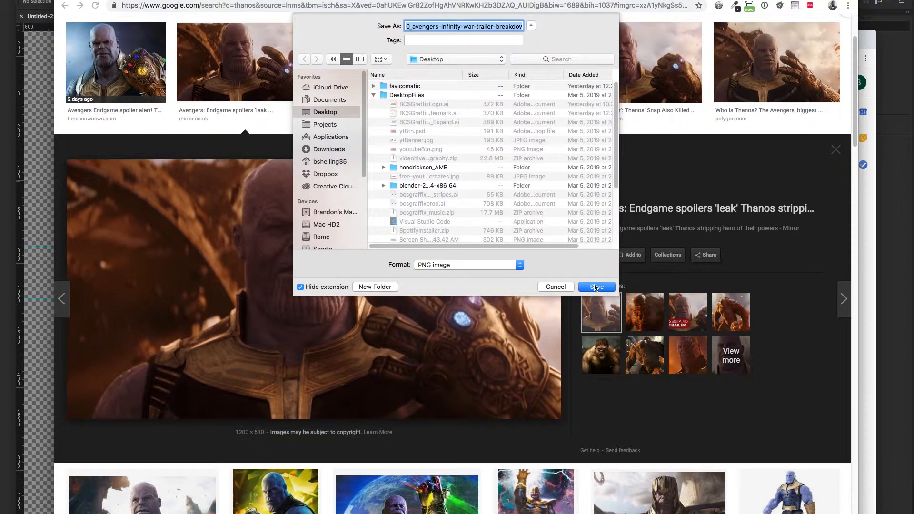
{"action": "left_click", "coordinate": [595, 286]}
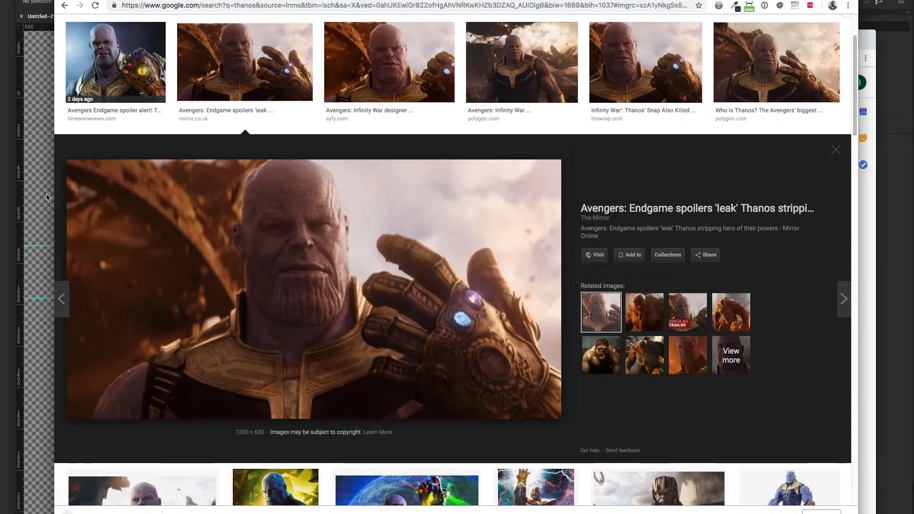
{"action": "left_click", "coordinate": [51, 197]}
{"action": "left_click", "coordinate": [84, 0]}
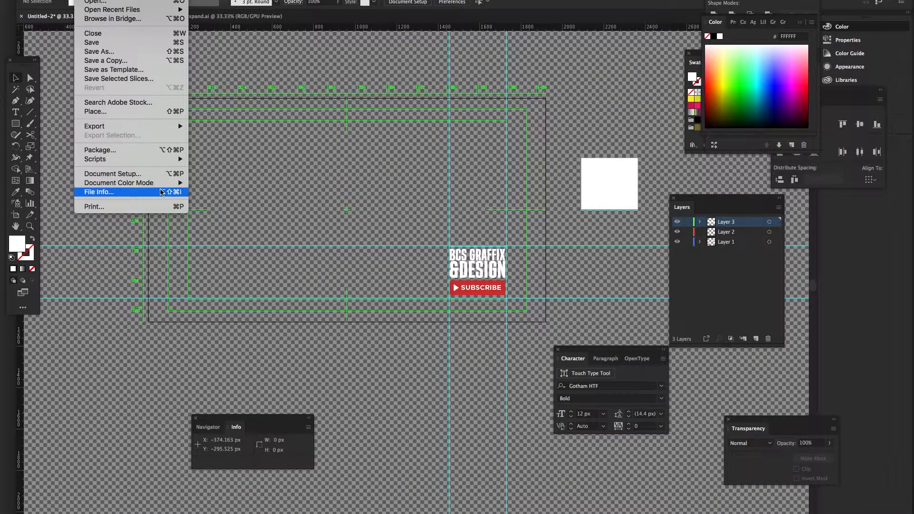
Place the saved Thanos PNG from the Desktop onto the artboard
{"action": "left_click", "coordinate": [263, 170]}
{"action": "left_click", "coordinate": [83, 0]}
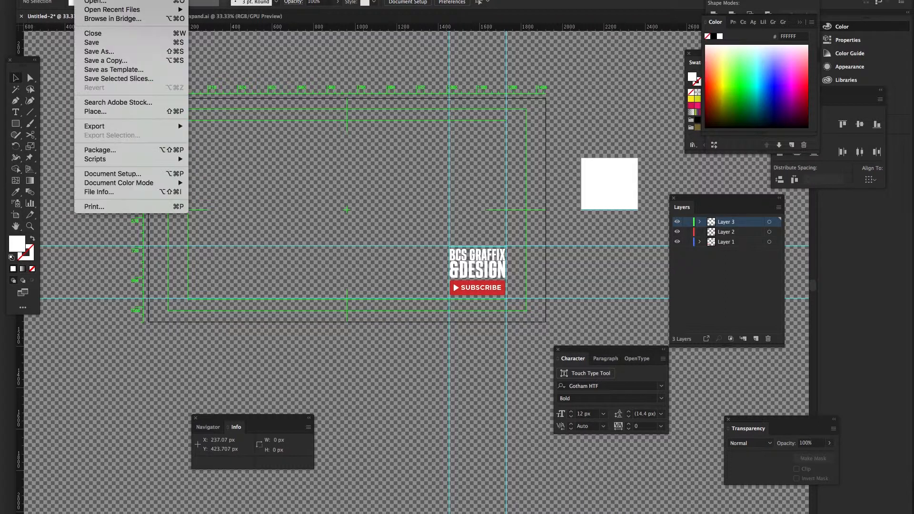
{"action": "left_click", "coordinate": [123, 112]}
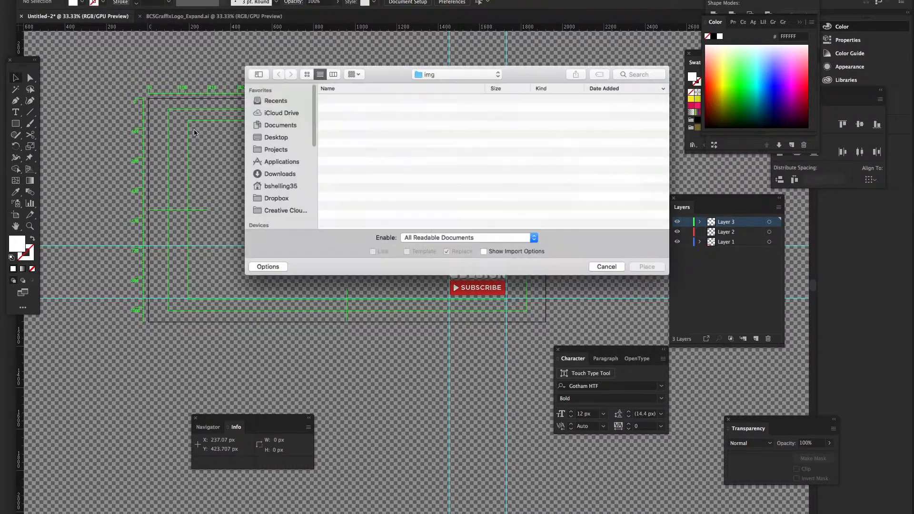
{"action": "left_click", "coordinate": [291, 136]}
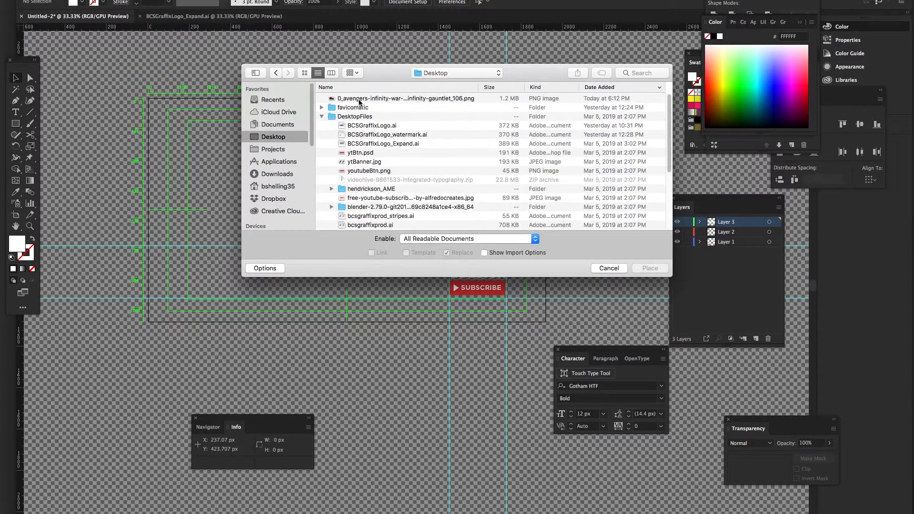
{"action": "left_click", "coordinate": [360, 99]}
{"action": "double_click", "coordinate": [361, 99]}
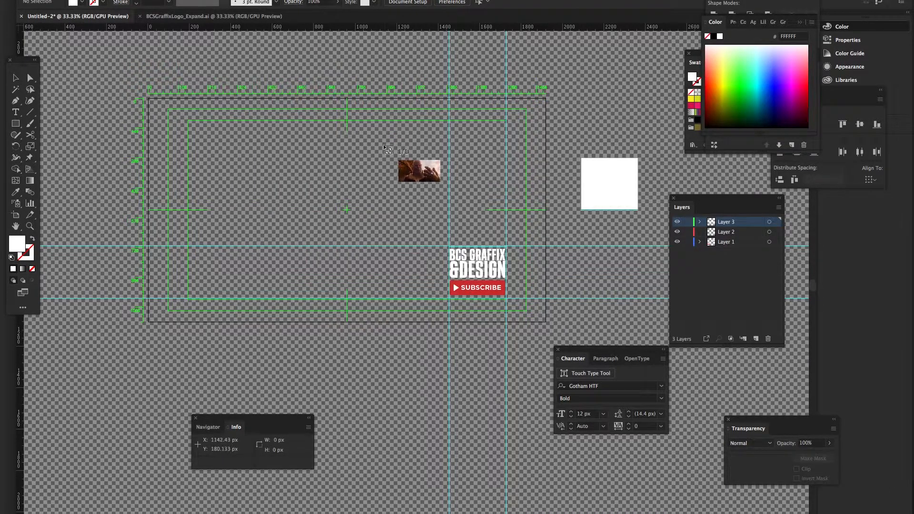
{"action": "left_click", "coordinate": [245, 156]}
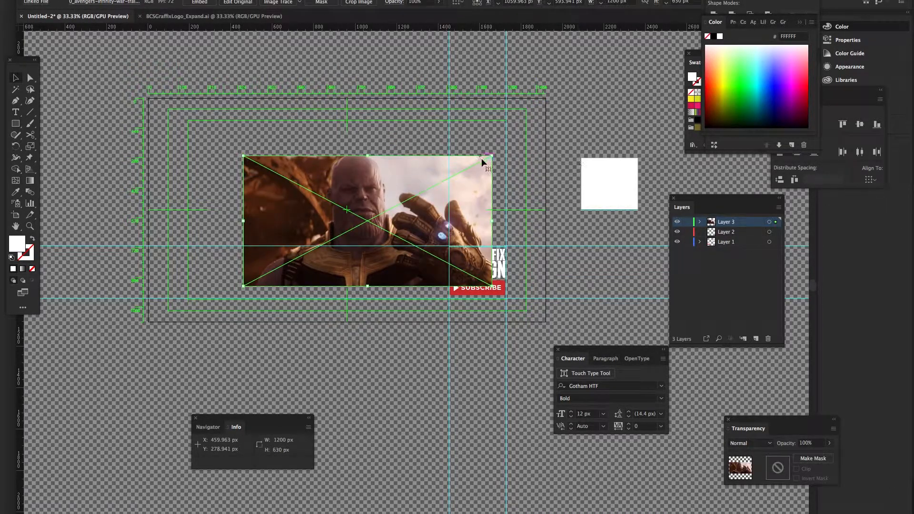
Enlarge the Thanos image to cover the artboard and move Layer 3 to the bottom
{"action": "left_click_drag", "start_coordinate": [490, 157], "coordinate": [501, 101]}
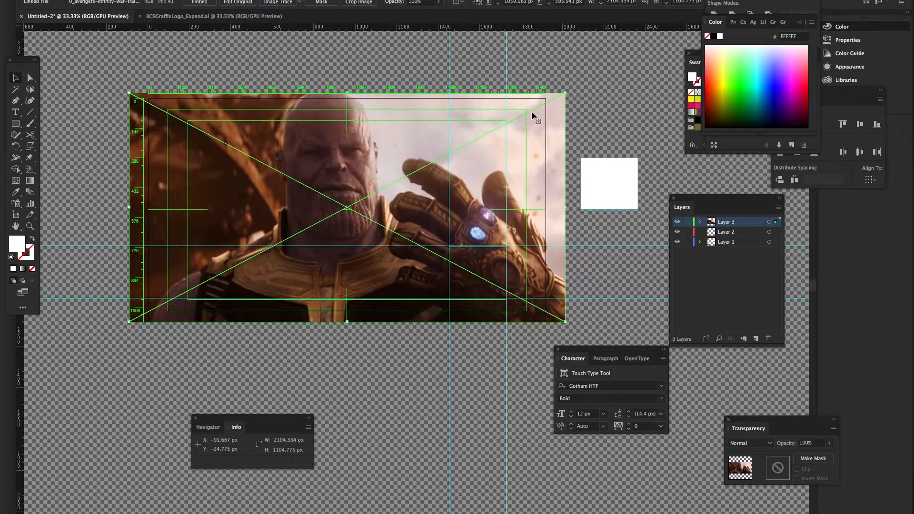
{"action": "left_click_drag", "start_coordinate": [740, 221], "coordinate": [735, 247]}
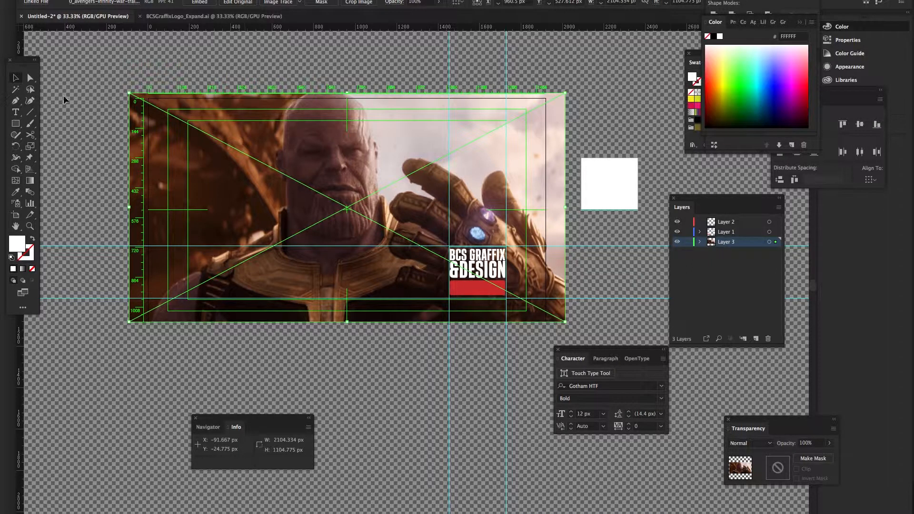
{"action": "left_click", "coordinate": [16, 124]}
Draw a rectangle covering the artboard and select it together with the Thanos image
{"action": "left_click_drag", "start_coordinate": [148, 99], "coordinate": [526, 309]}
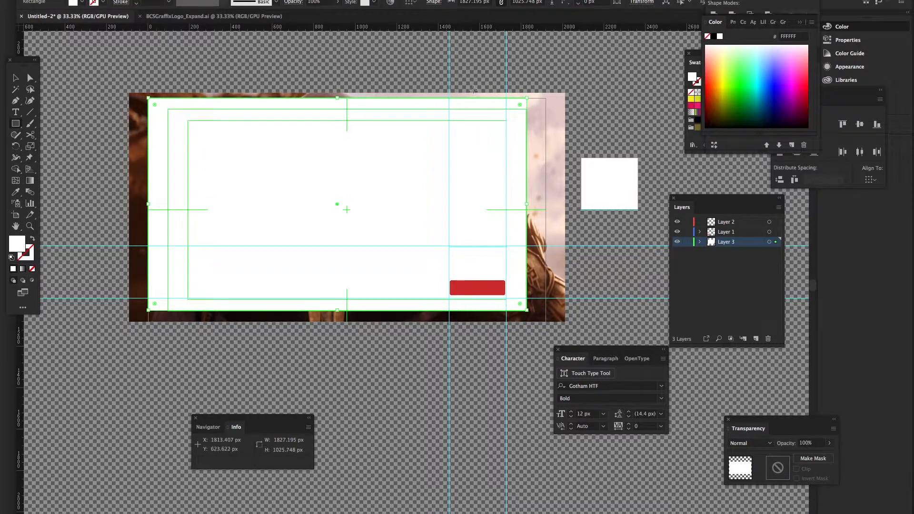
{"action": "key", "text": "v"}
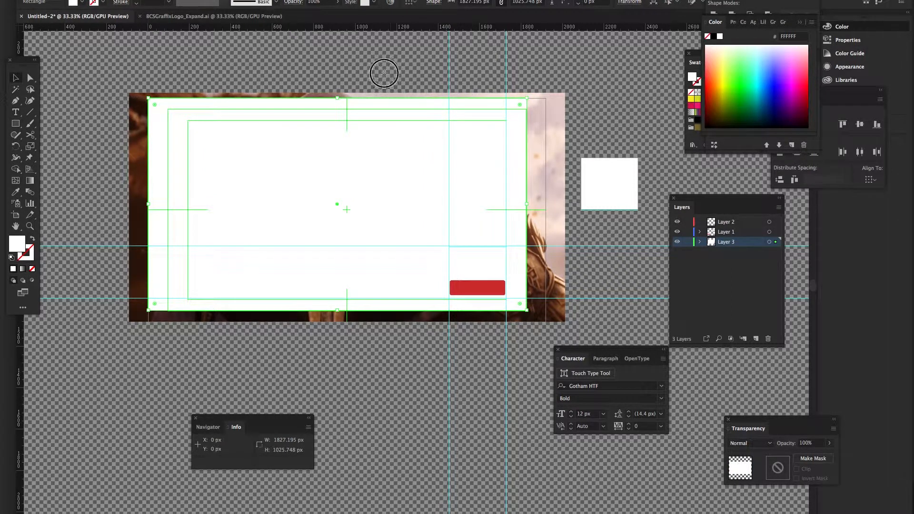
{"action": "left_click_drag", "start_coordinate": [384, 73], "coordinate": [373, 127]}
Apply Make Mask from the Transparency panel to crop the image, then deselect
{"action": "left_click", "coordinate": [260, 0]}
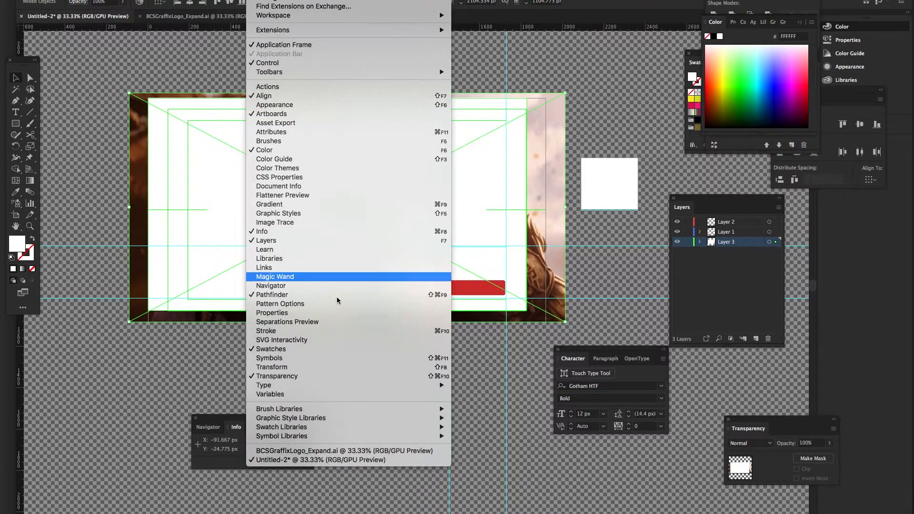
{"action": "left_click", "coordinate": [336, 381]}
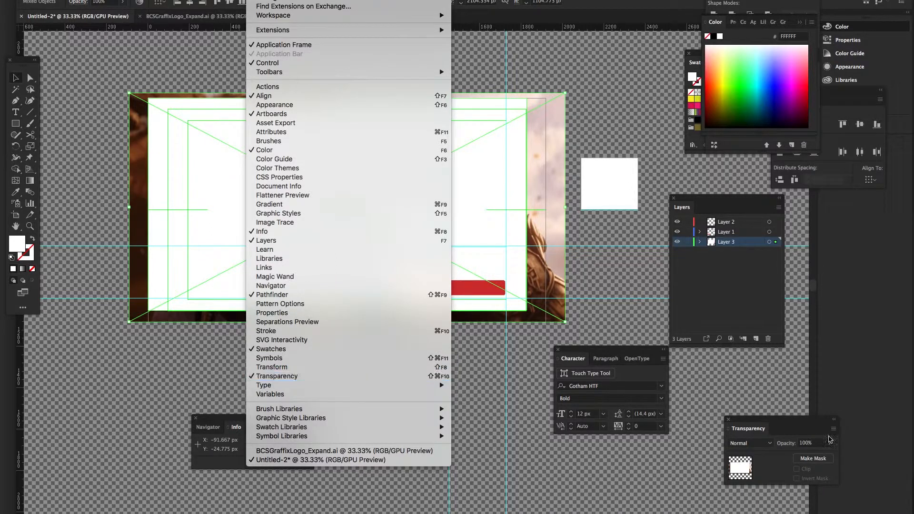
{"action": "left_click", "coordinate": [619, 404]}
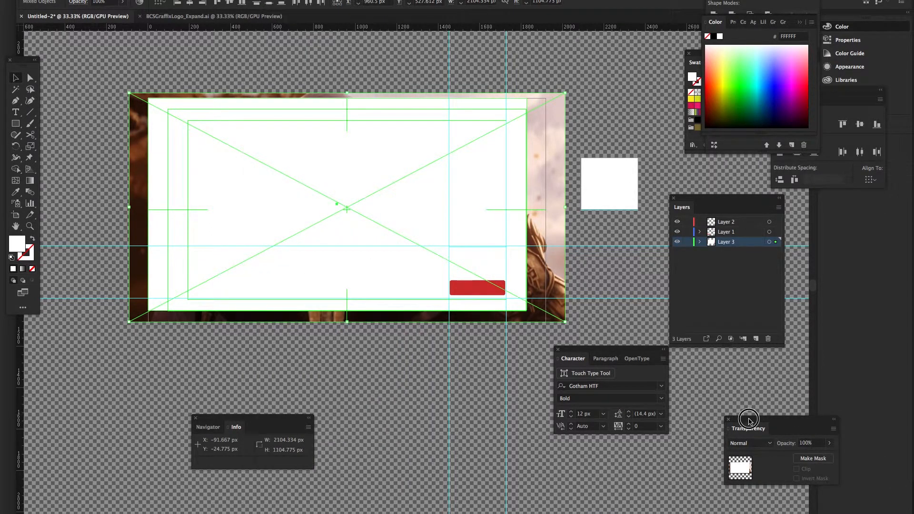
{"action": "left_click_drag", "start_coordinate": [750, 420], "coordinate": [389, 366]}
{"action": "left_click", "coordinate": [455, 404]}
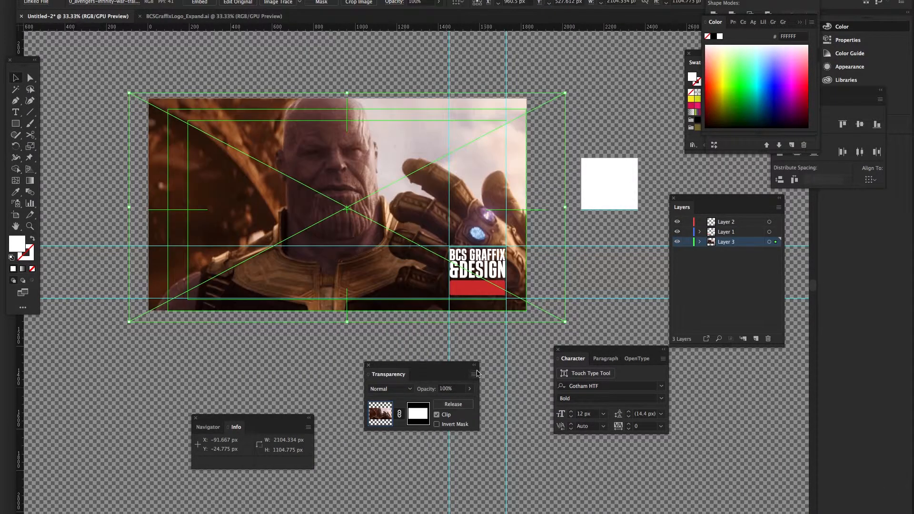
{"action": "left_click", "coordinate": [521, 359]}
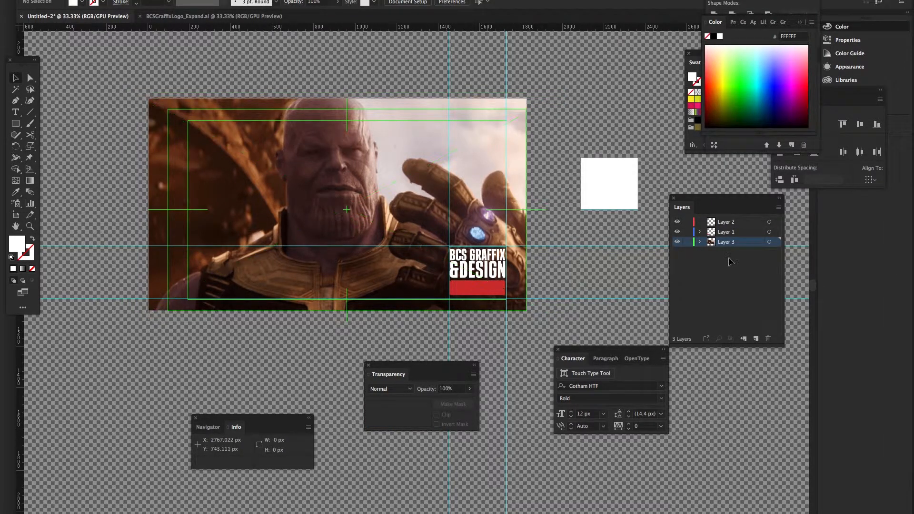
{"action": "left_click", "coordinate": [700, 243]}
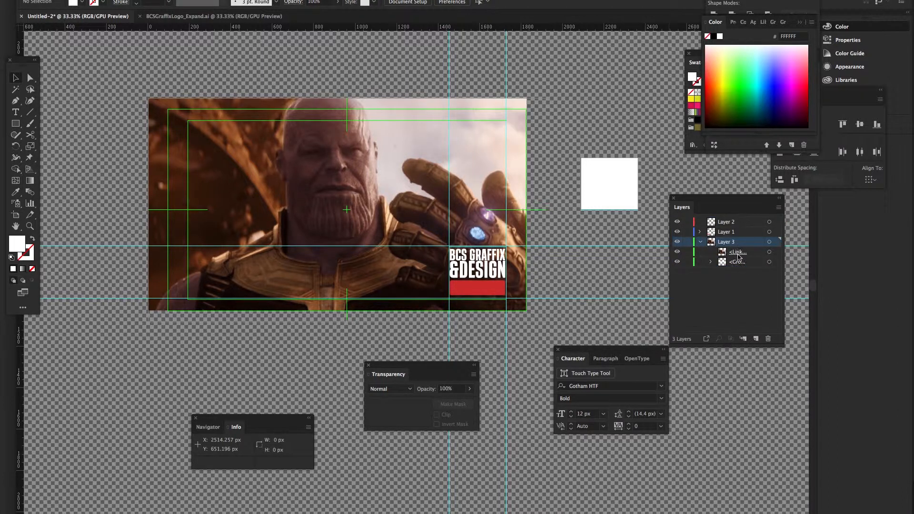
{"action": "left_click_drag", "start_coordinate": [739, 256], "coordinate": [759, 267]}
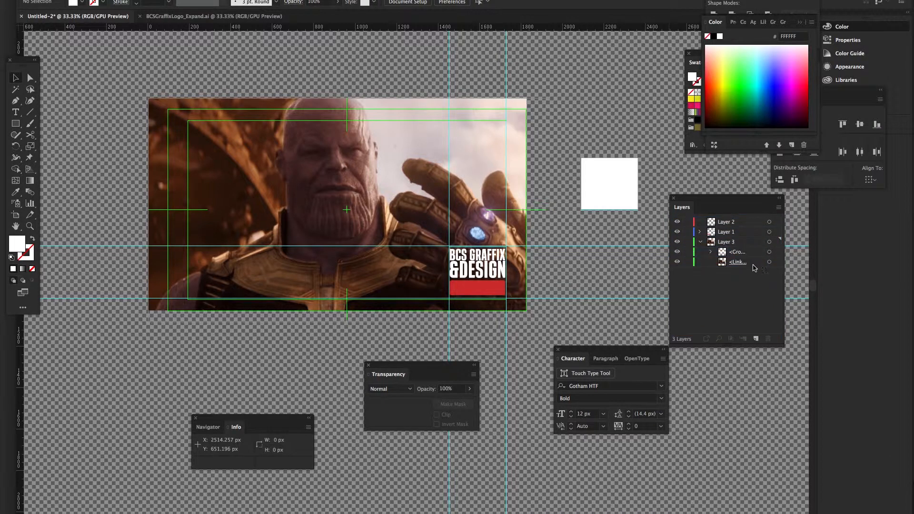
{"action": "left_click", "coordinate": [677, 231]}
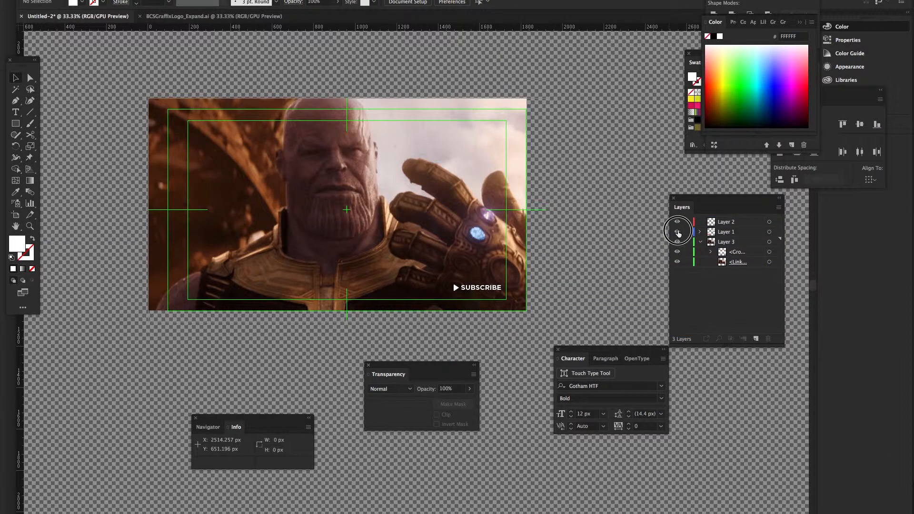
{"action": "left_click", "coordinate": [678, 232]}
{"action": "left_click", "coordinate": [678, 232]}
{"action": "left_click", "coordinate": [678, 232]}
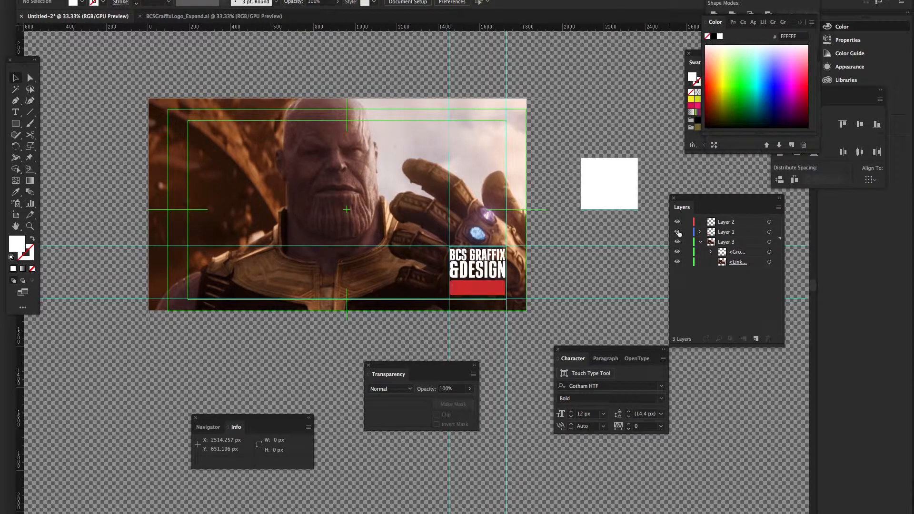
{"action": "left_click", "coordinate": [679, 232]}
{"action": "left_click", "coordinate": [678, 232]}
{"action": "left_click", "coordinate": [736, 252]}
{"action": "left_click_drag", "start_coordinate": [739, 255], "coordinate": [730, 228]}
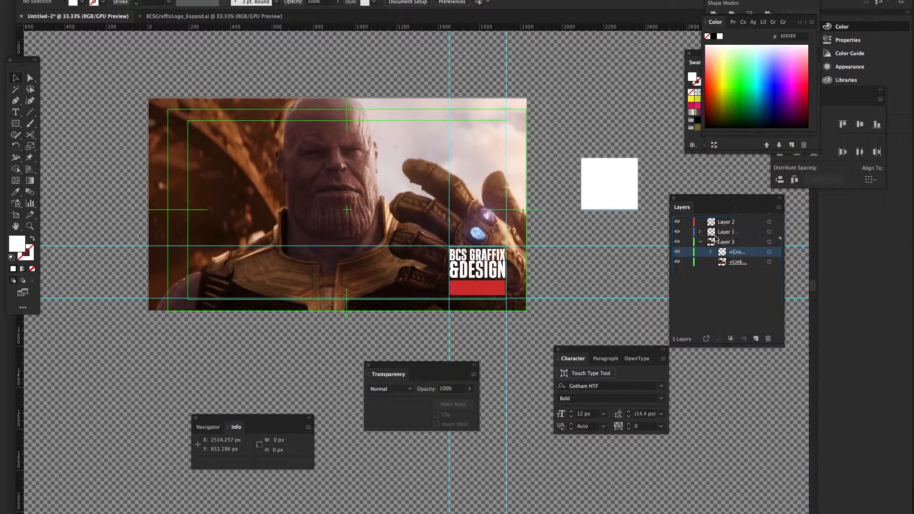
{"action": "left_click", "coordinate": [677, 222]}
{"action": "left_click", "coordinate": [678, 232]}
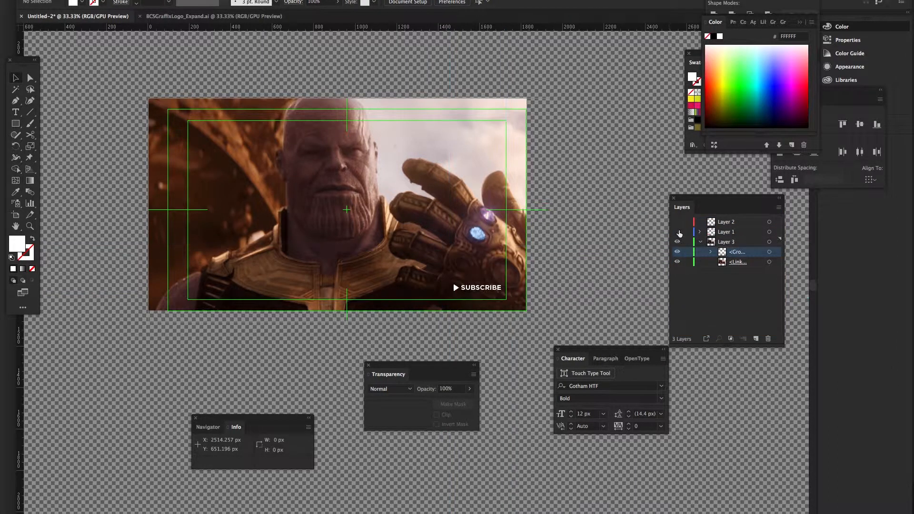
{"action": "left_click", "coordinate": [681, 229]}
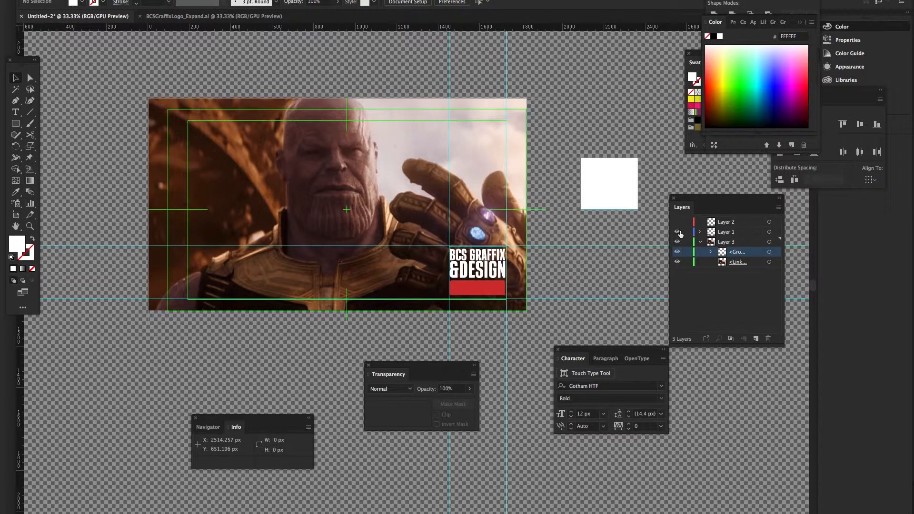
{"action": "left_click", "coordinate": [681, 231]}
{"action": "left_click", "coordinate": [681, 232]}
{"action": "left_click", "coordinate": [678, 247]}
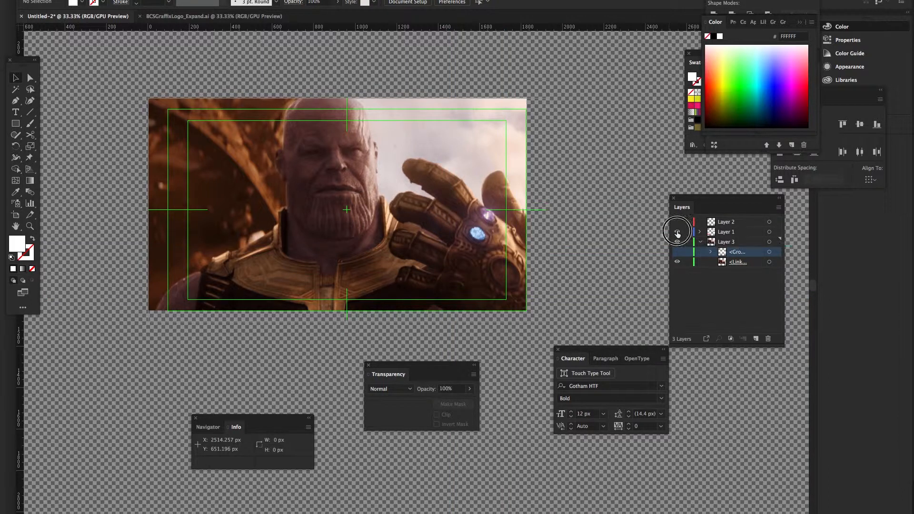
{"action": "left_click", "coordinate": [680, 248]}
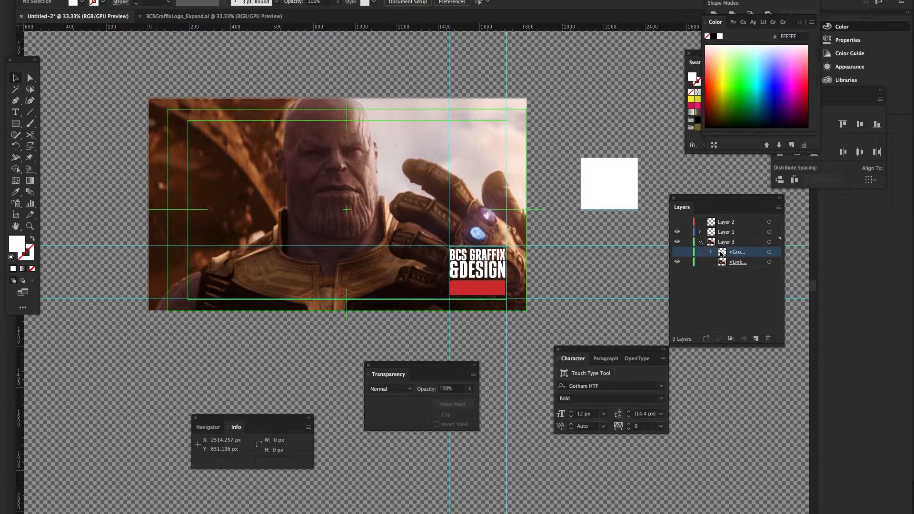
{"action": "left_click_drag", "start_coordinate": [723, 255], "coordinate": [688, 243]}
{"action": "left_click", "coordinate": [547, 152]}
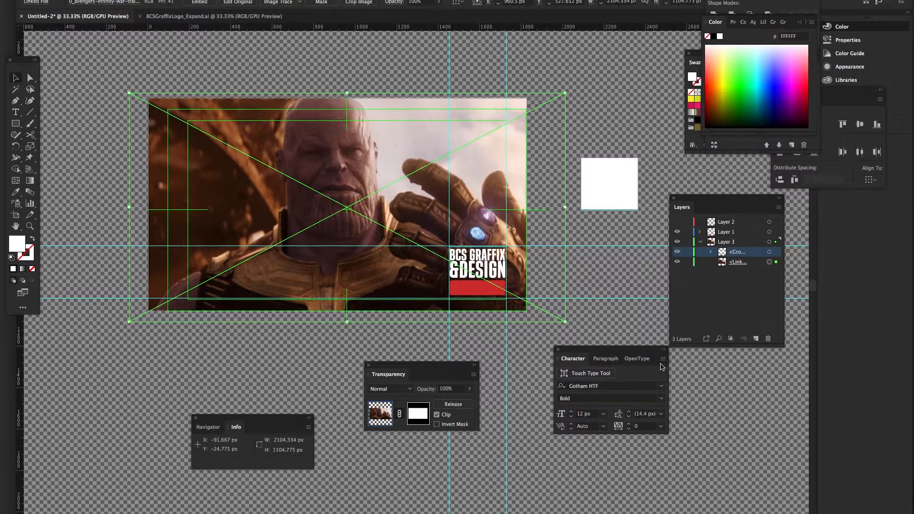
Turn off the mask's Clip option and move the logo group up into Layer 1
{"action": "left_click", "coordinate": [437, 415]}
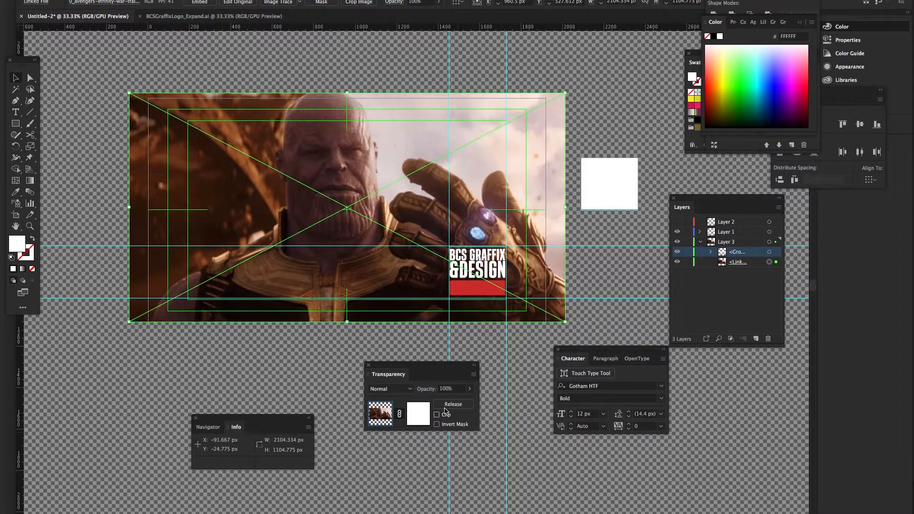
{"action": "left_click", "coordinate": [506, 367]}
{"action": "left_click_drag", "start_coordinate": [730, 252], "coordinate": [725, 234]}
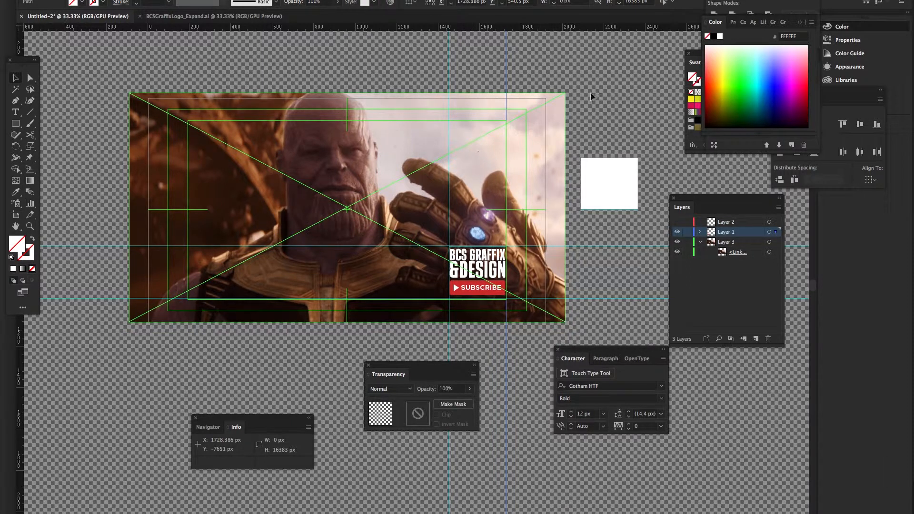
Draw a white, black-stroked rectangle over the photo, try it as an opacity mask, then undo
{"action": "left_click", "coordinate": [16, 123]}
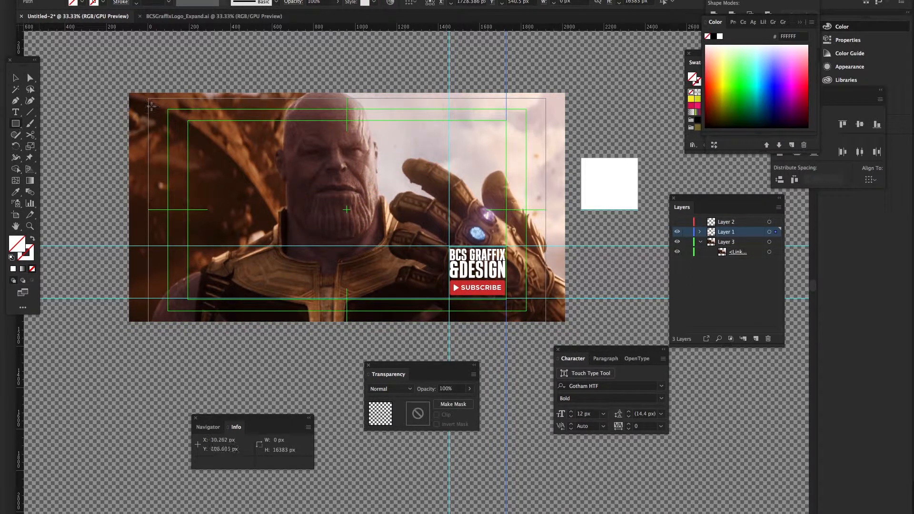
{"action": "left_click_drag", "start_coordinate": [149, 97], "coordinate": [527, 311]}
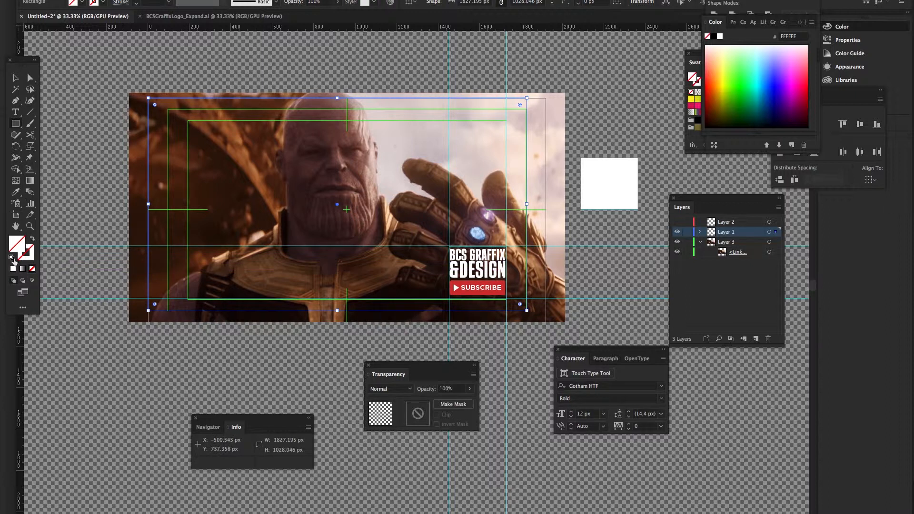
{"action": "left_click", "coordinate": [12, 258]}
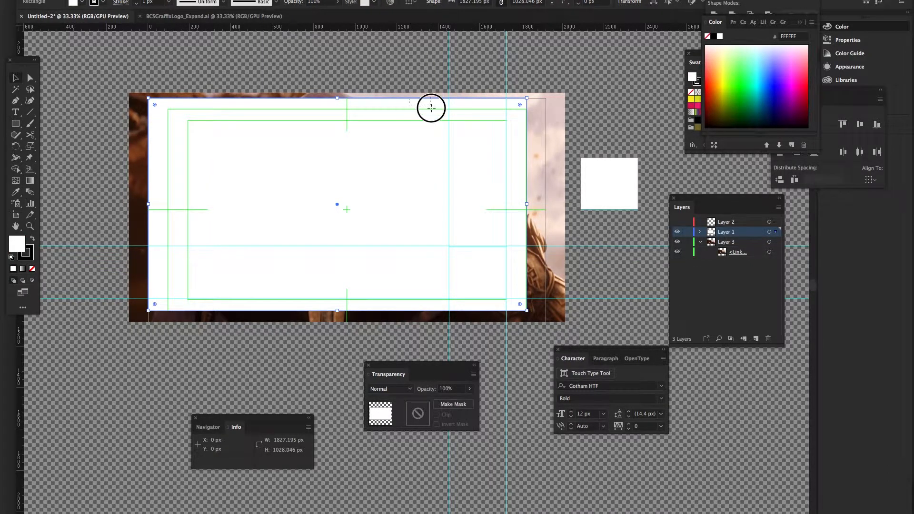
{"action": "key", "text": "v"}
{"action": "key", "text": "ctrl+a"}
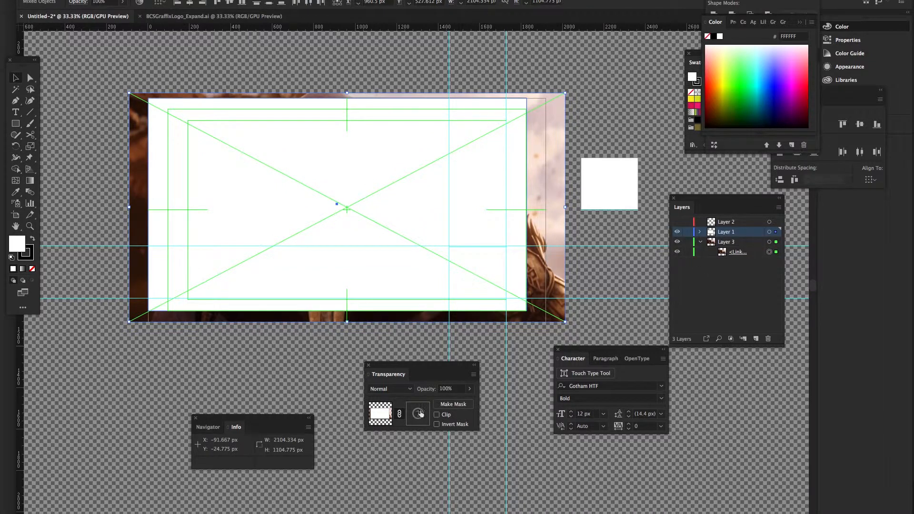
{"action": "left_click", "coordinate": [443, 405]}
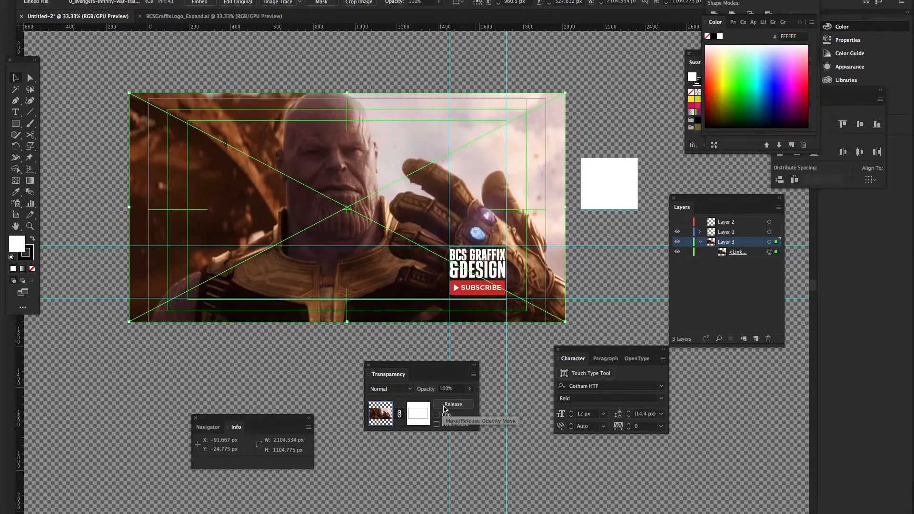
{"action": "left_click", "coordinate": [510, 374]}
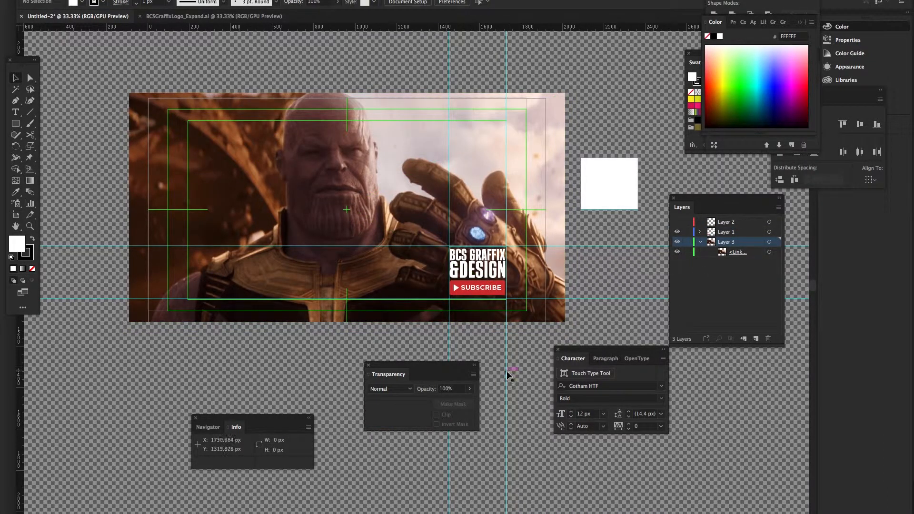
{"action": "key", "text": "ctrl+z"}
{"action": "key", "text": "ctrl+z"}
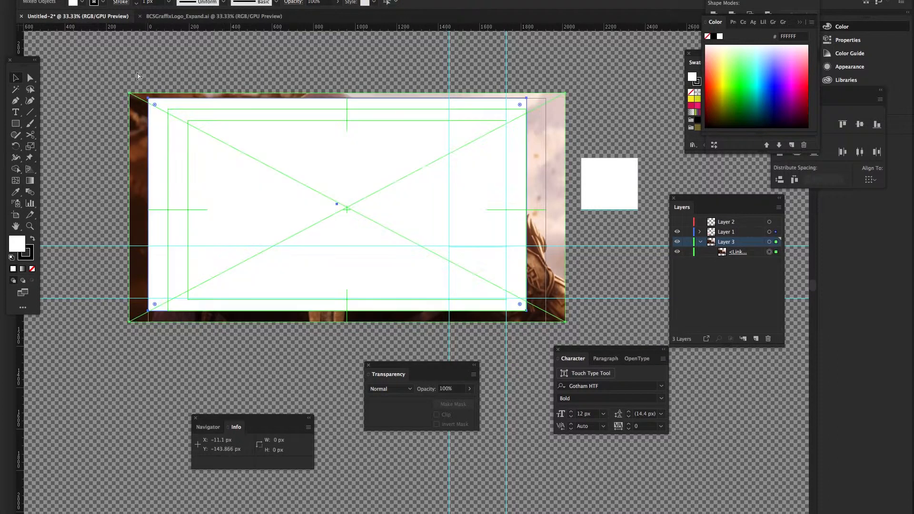
Reselect the rectangle and photo, nudge them left, mask again, then undo twice
{"action": "left_click", "coordinate": [147, 69]}
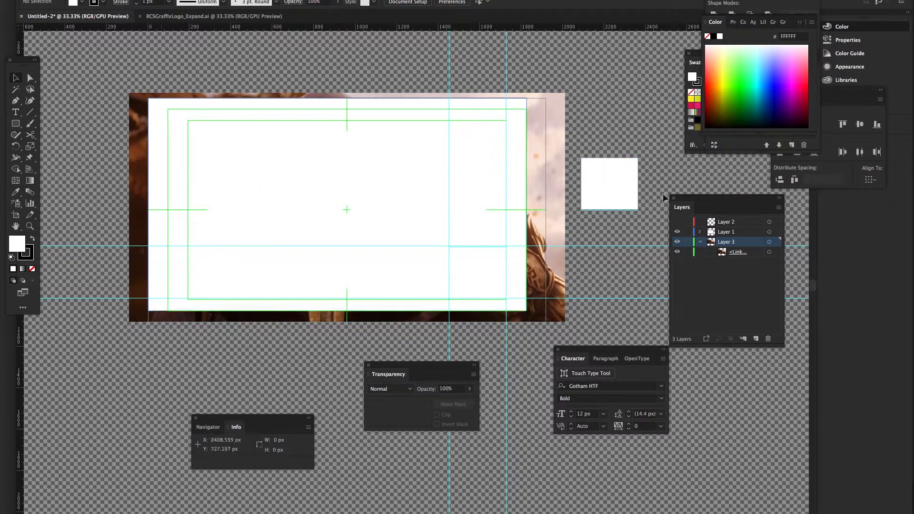
{"action": "left_click_drag", "start_coordinate": [220, 113], "coordinate": [223, 116]}
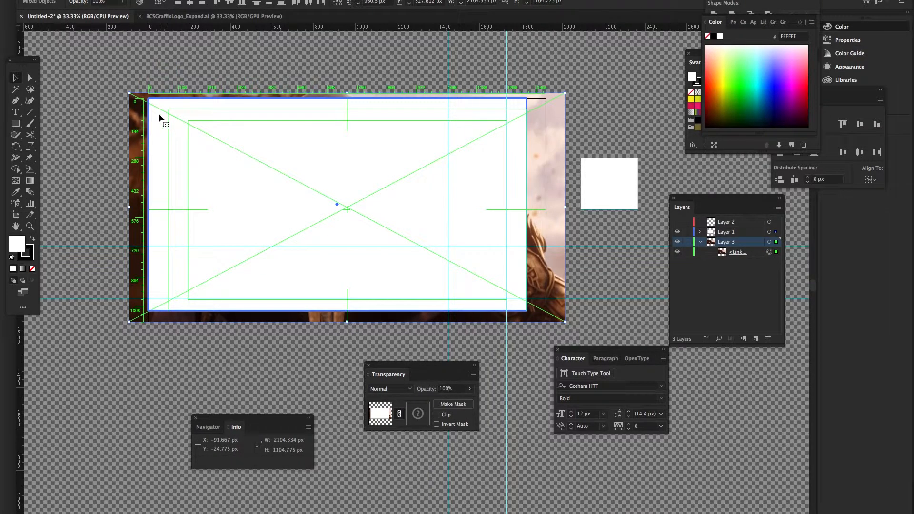
{"action": "left_click", "coordinate": [129, 78]}
{"action": "left_click", "coordinate": [149, 106]}
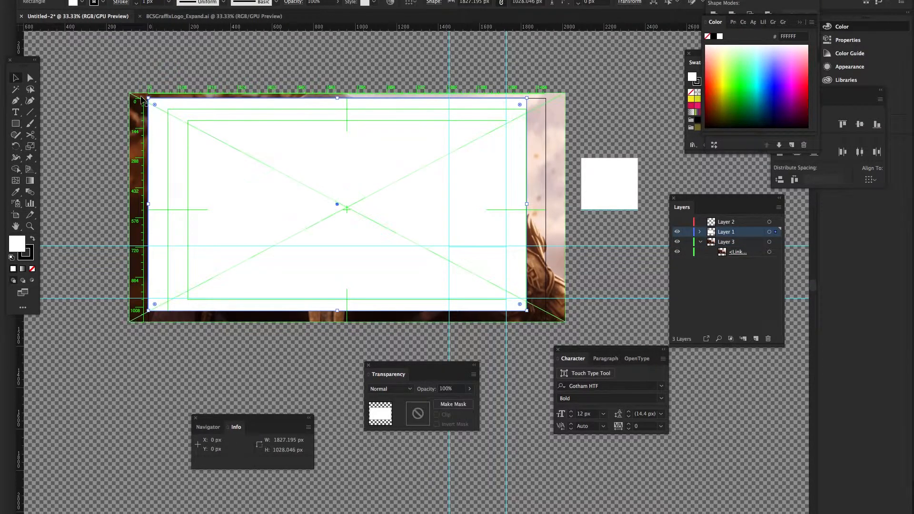
{"action": "left_click", "coordinate": [138, 98], "text": "shift"}
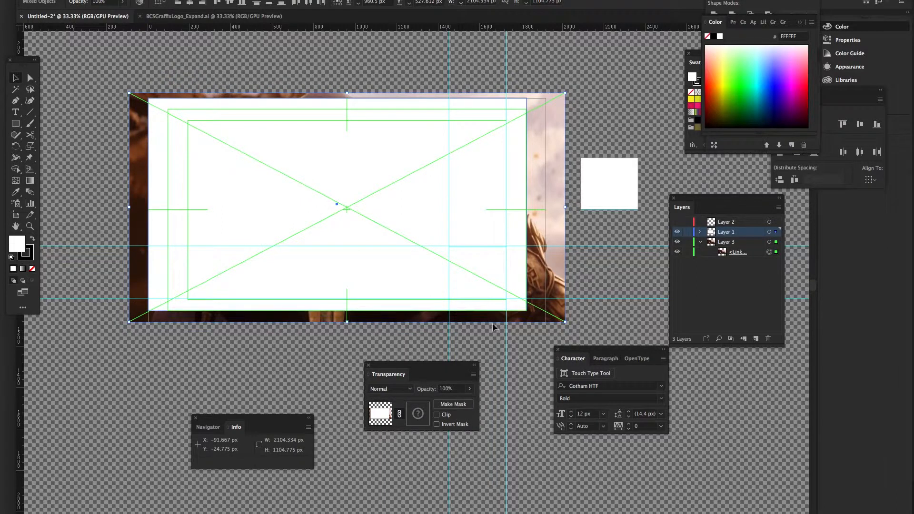
{"action": "mouse_move", "coordinate": [500, 289]}
{"action": "left_mouse_down"}
{"action": "mouse_move", "coordinate": [473, 286]}
{"action": "mouse_move", "coordinate": [484, 288]}
{"action": "left_mouse_up"}
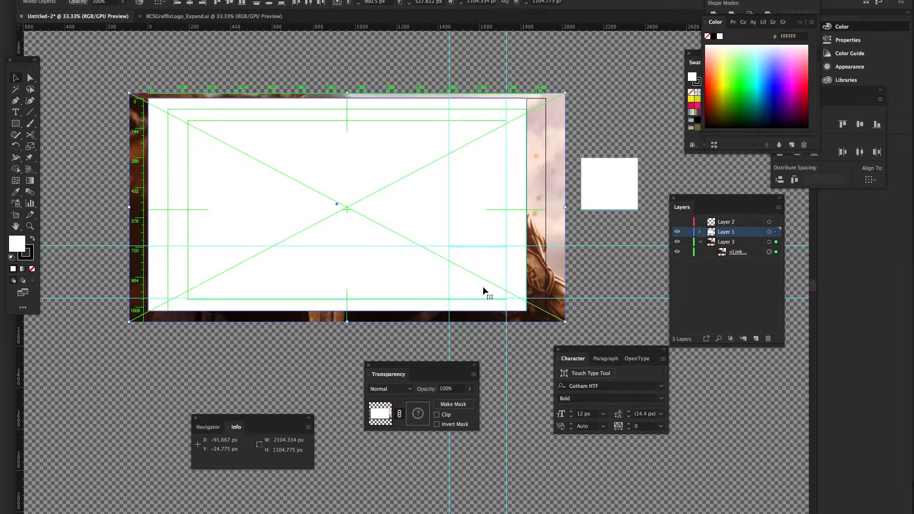
{"action": "left_click", "coordinate": [458, 404]}
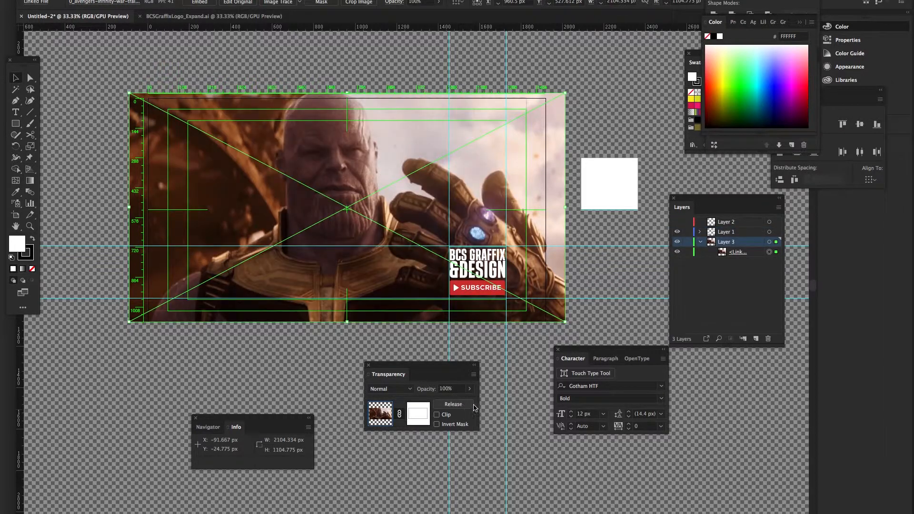
{"action": "left_click", "coordinate": [517, 384]}
{"action": "key", "text": "ctrl+z"}
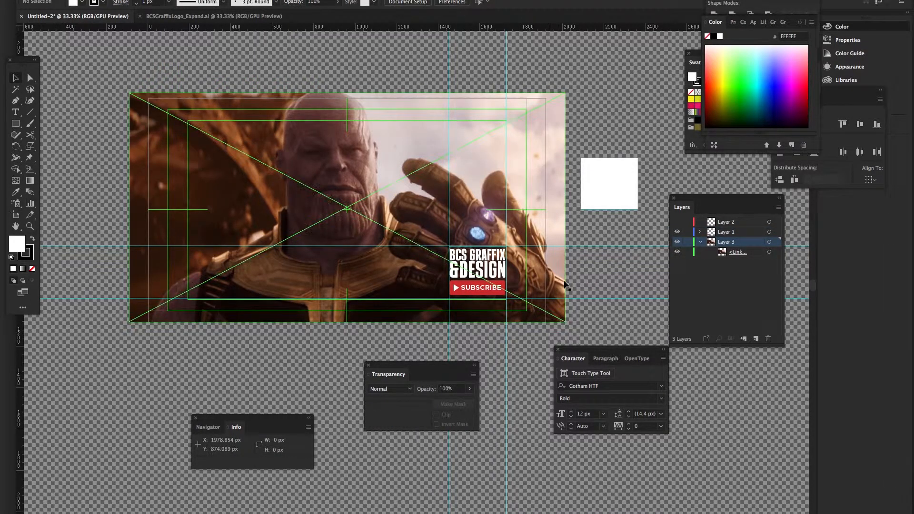
{"action": "key", "text": "ctrl+z"}
Collapse Layer 3, reapply the opacity mask, and shift the white rectangle down and left
{"action": "left_click", "coordinate": [715, 261]}
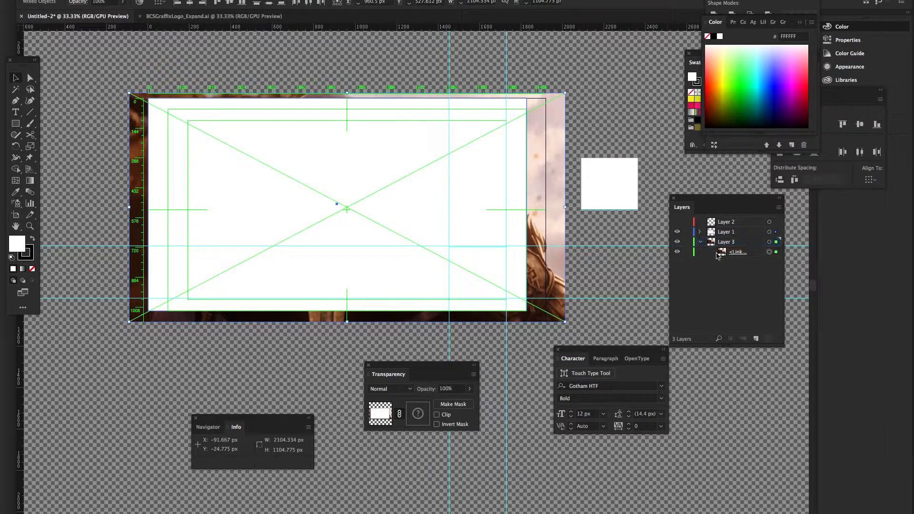
{"action": "left_click", "coordinate": [700, 243]}
{"action": "key", "text": "ctrl+shift+z"}
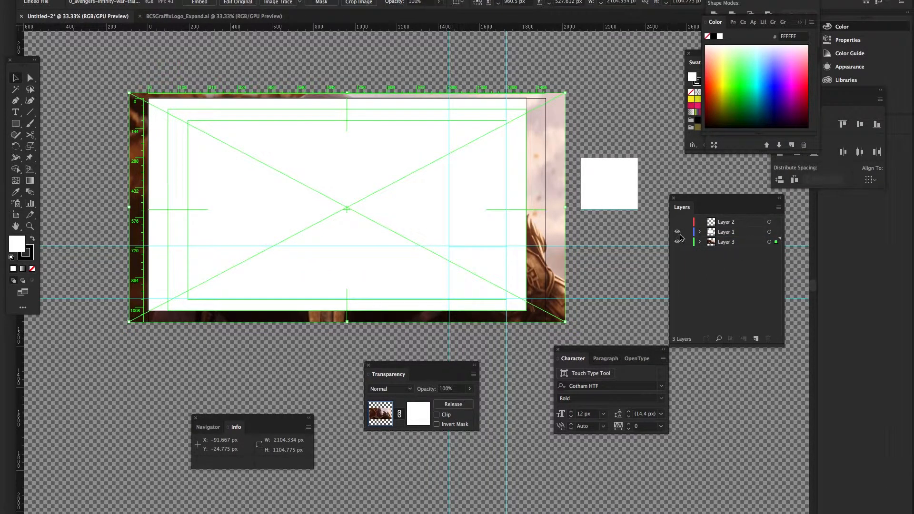
{"action": "left_click_drag", "start_coordinate": [407, 149], "coordinate": [366, 189]}
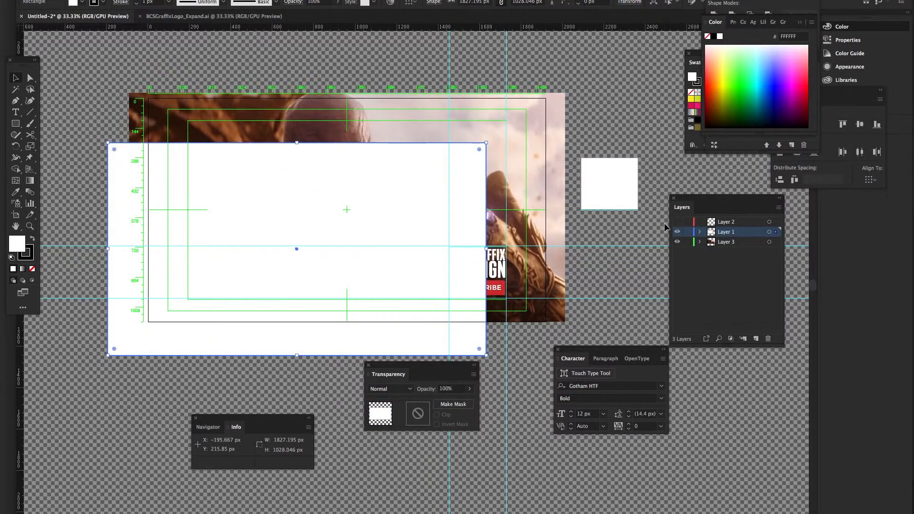
Cut the white rectangle, add Layer 4 at the top, then paste and delete the rectangle
{"action": "key", "text": "Delete"}
{"action": "left_click", "coordinate": [756, 338]}
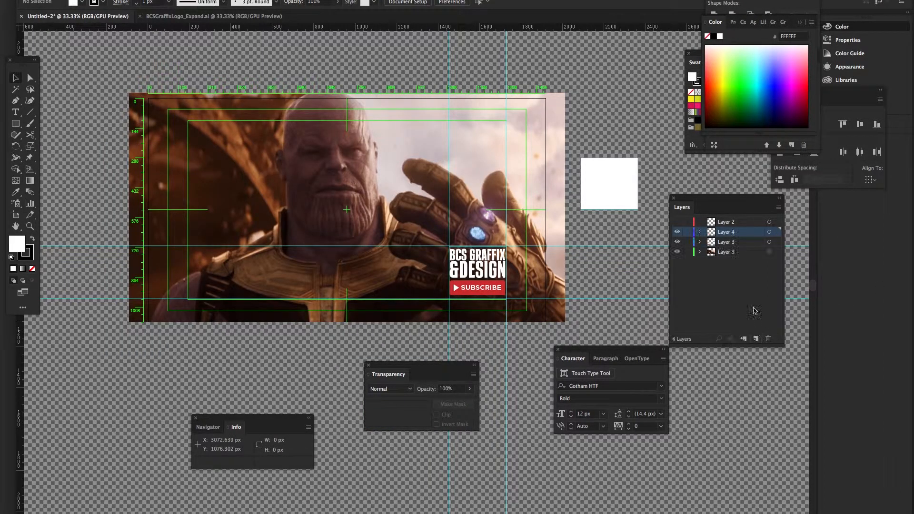
{"action": "left_click_drag", "start_coordinate": [731, 232], "coordinate": [733, 224]}
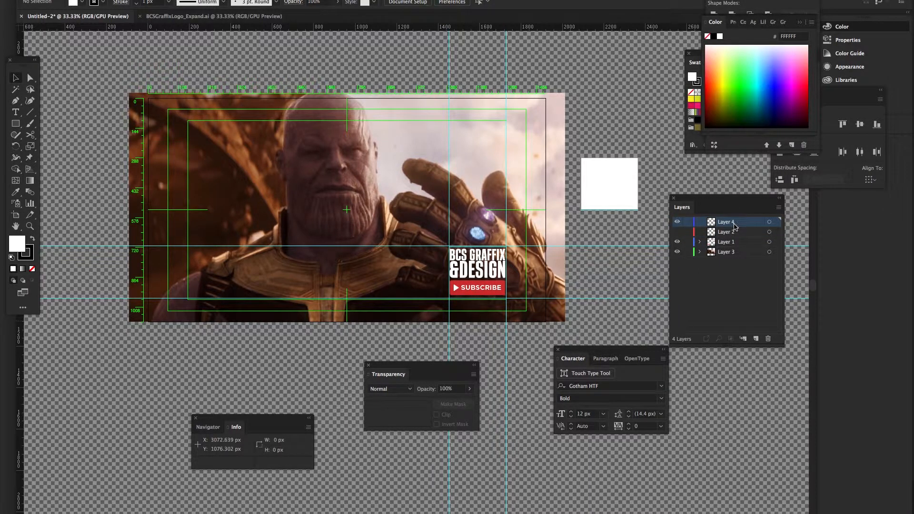
{"action": "key", "text": "ctrl+f"}
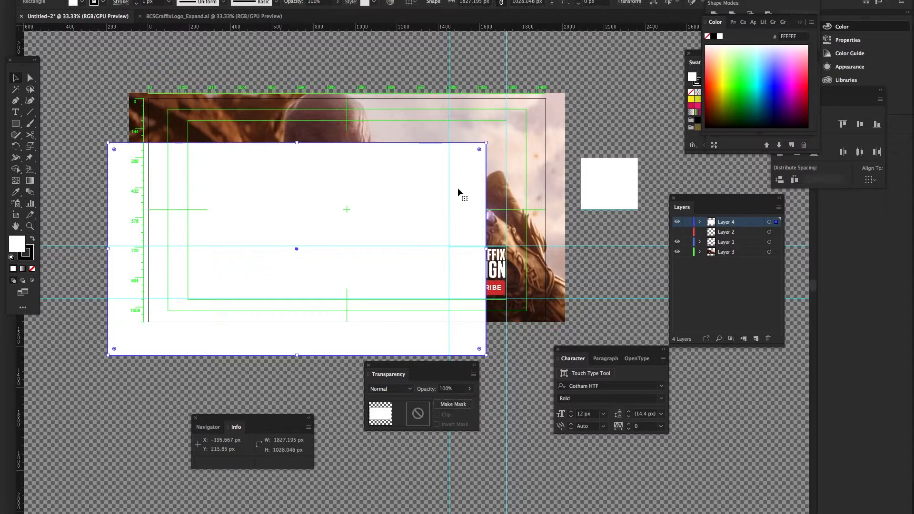
{"action": "left_click_drag", "start_coordinate": [479, 159], "coordinate": [516, 144]}
{"action": "key", "text": "Delete"}
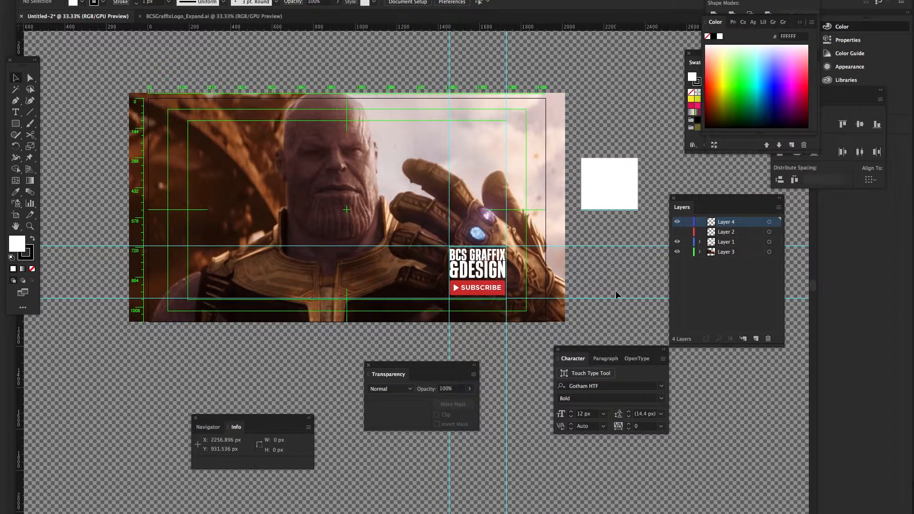
Draw a new rectangle over the artboard on Layer 4 and pull its left and top edges inward
{"action": "left_click", "coordinate": [17, 126]}
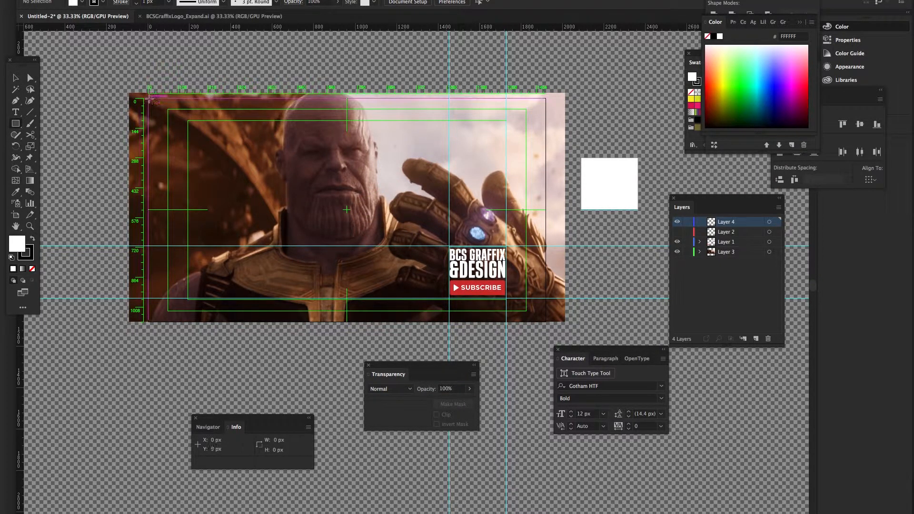
{"action": "left_click_drag", "start_coordinate": [148, 97], "coordinate": [527, 310]}
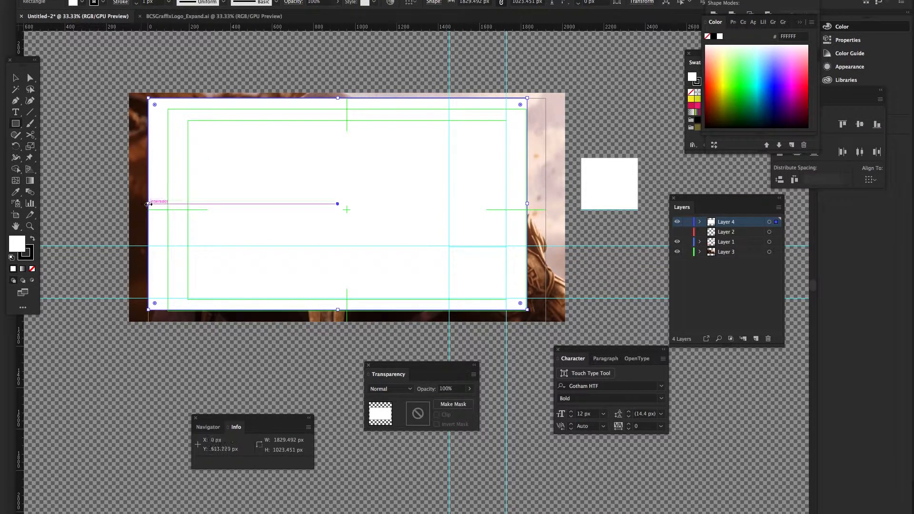
{"action": "left_click_drag", "start_coordinate": [148, 204], "coordinate": [167, 202]}
{"action": "left_click_drag", "start_coordinate": [347, 99], "coordinate": [347, 109]}
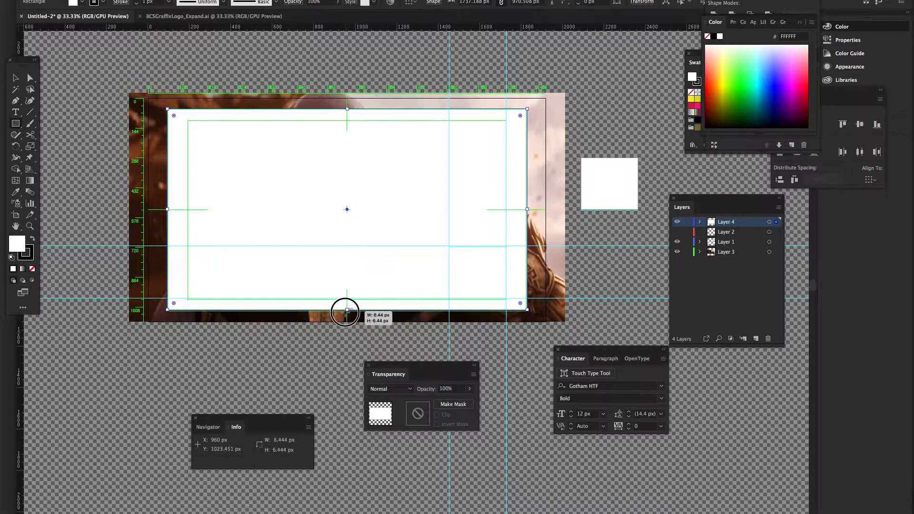
{"action": "left_click", "coordinate": [347, 310]}
{"action": "left_click_drag", "start_coordinate": [347, 309], "coordinate": [349, 307]}
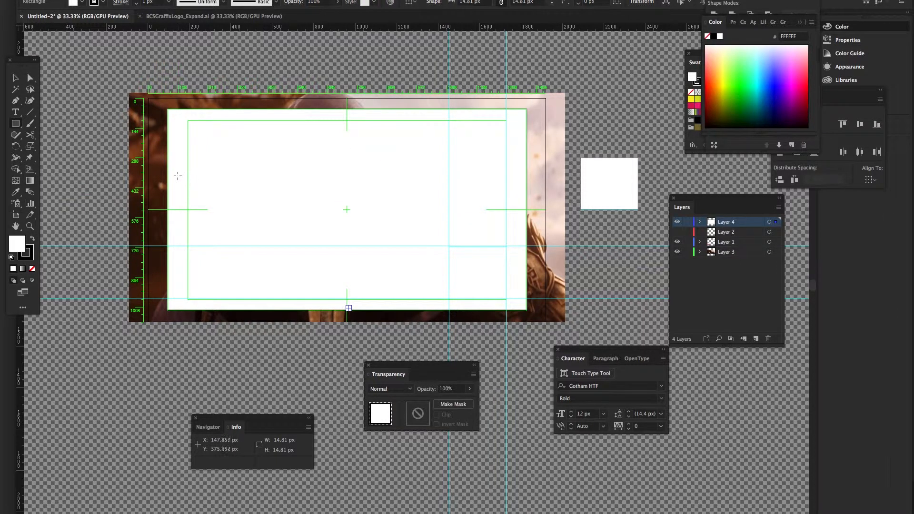
Cancel the accidental Rectangle size dialog and select all objects
{"action": "left_click", "coordinate": [179, 176]}
{"action": "left_click", "coordinate": [423, 260]}
{"action": "key", "text": "v"}
{"action": "key", "text": "super+a"}
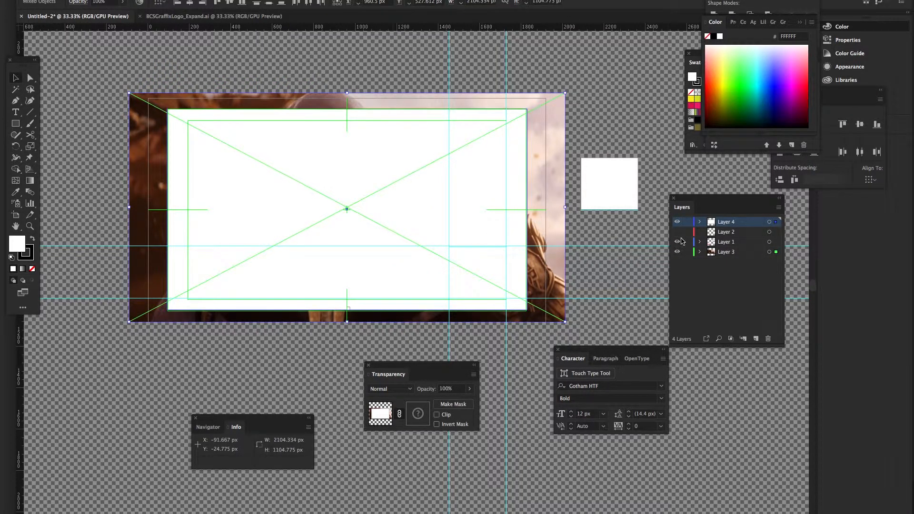
Apply then undo the opacity mask, and pick Layer 3's Thanos image
{"action": "left_click", "coordinate": [452, 405]}
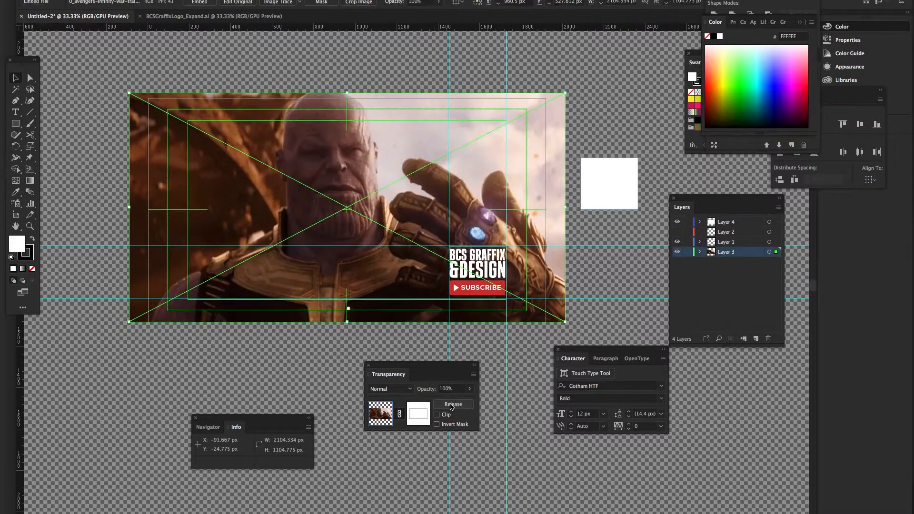
{"action": "key", "text": "super+z"}
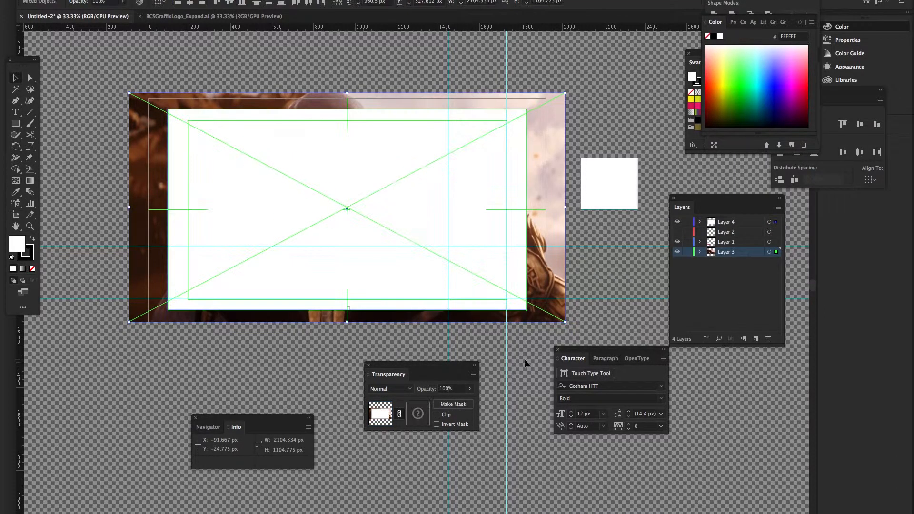
{"action": "left_click", "coordinate": [587, 188]}
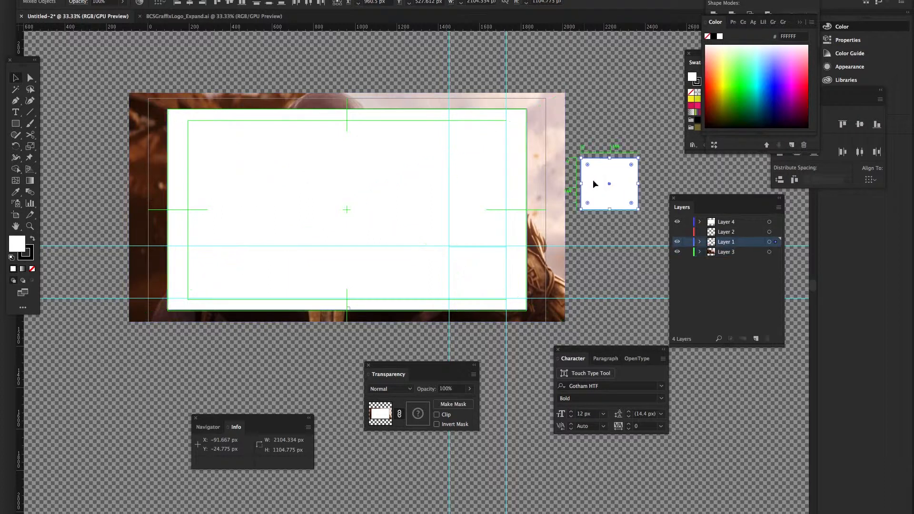
{"action": "left_click", "coordinate": [723, 253]}
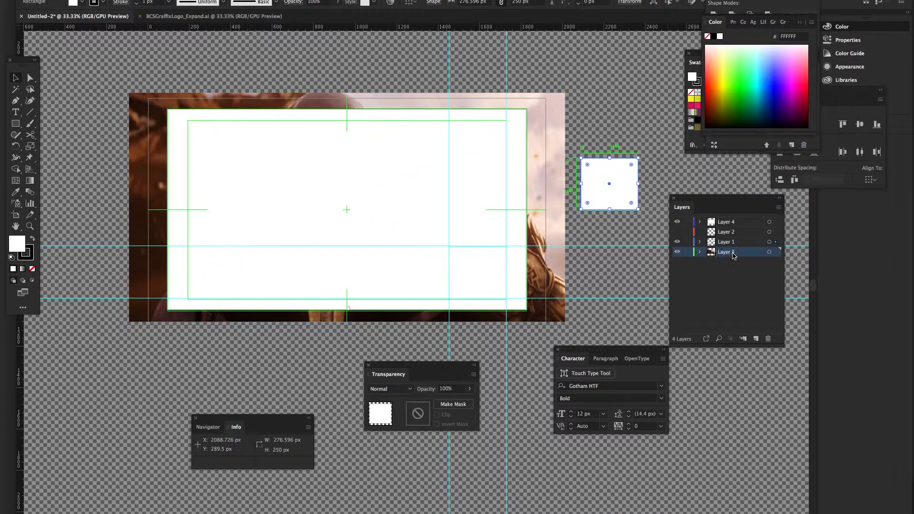
Toggle Layer 4's visibility, widen the large white rectangle, then delete it
{"action": "left_click", "coordinate": [677, 223]}
{"action": "left_click", "coordinate": [678, 223]}
{"action": "left_click", "coordinate": [522, 194]}
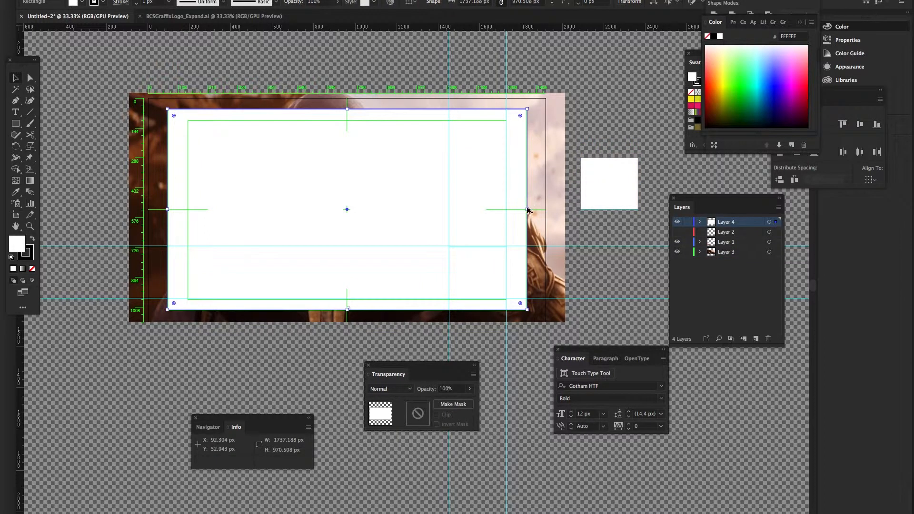
{"action": "mouse_move", "coordinate": [527, 210]}
{"action": "left_mouse_down"}
{"action": "mouse_move", "coordinate": [557, 206]}
{"action": "mouse_move", "coordinate": [545, 208]}
{"action": "left_mouse_up"}
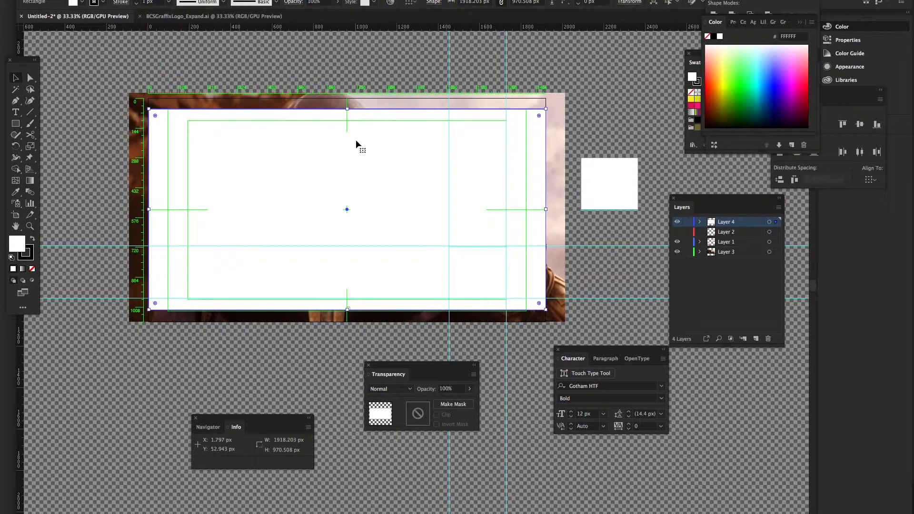
{"action": "key", "text": "Delete"}
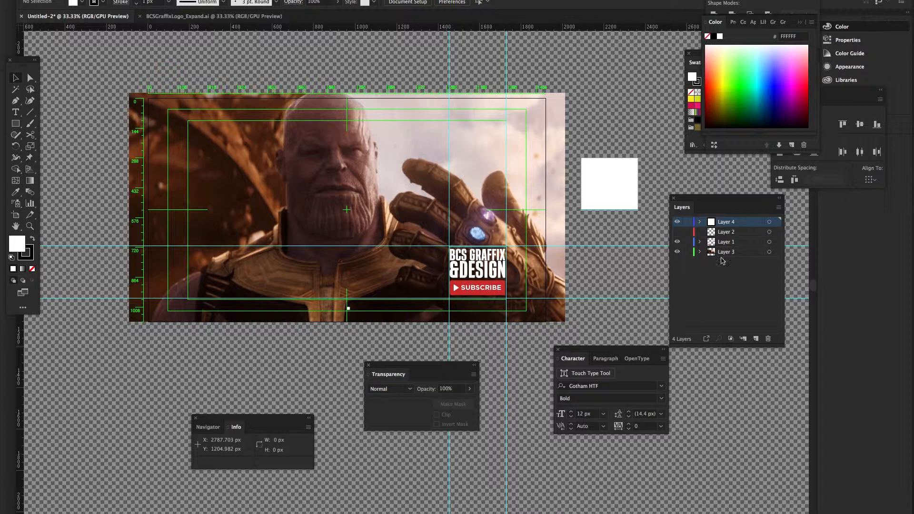
Move Layer 3 up under Layer 4 and draw a rectangle over the thumbnail area
{"action": "left_click_drag", "start_coordinate": [735, 255], "coordinate": [729, 228]}
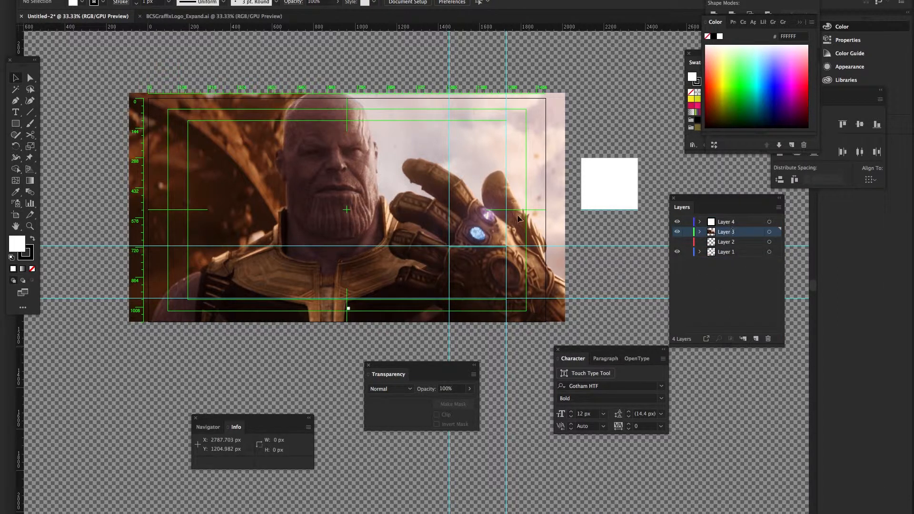
{"action": "left_click", "coordinate": [16, 123]}
{"action": "left_click_drag", "start_coordinate": [151, 99], "coordinate": [526, 311]}
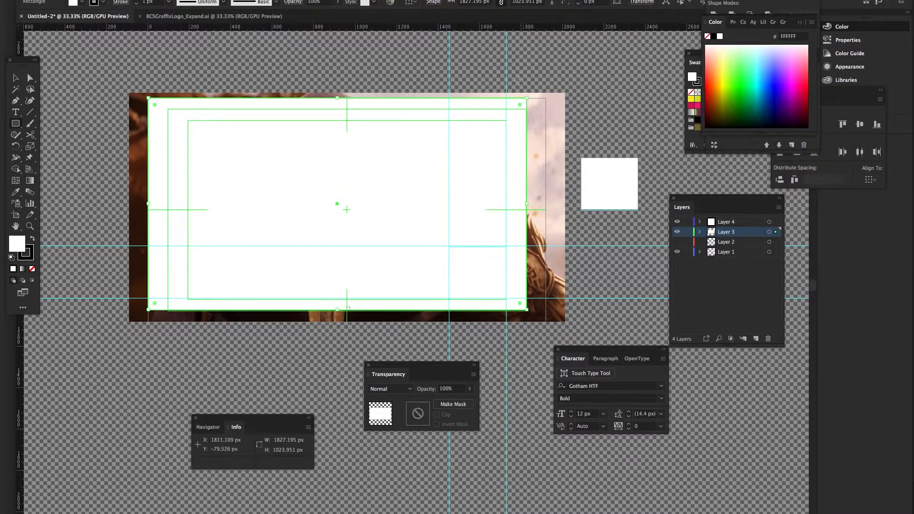
{"action": "key", "text": "v"}
{"action": "left_click_drag", "start_coordinate": [475, 73], "coordinate": [487, 127]}
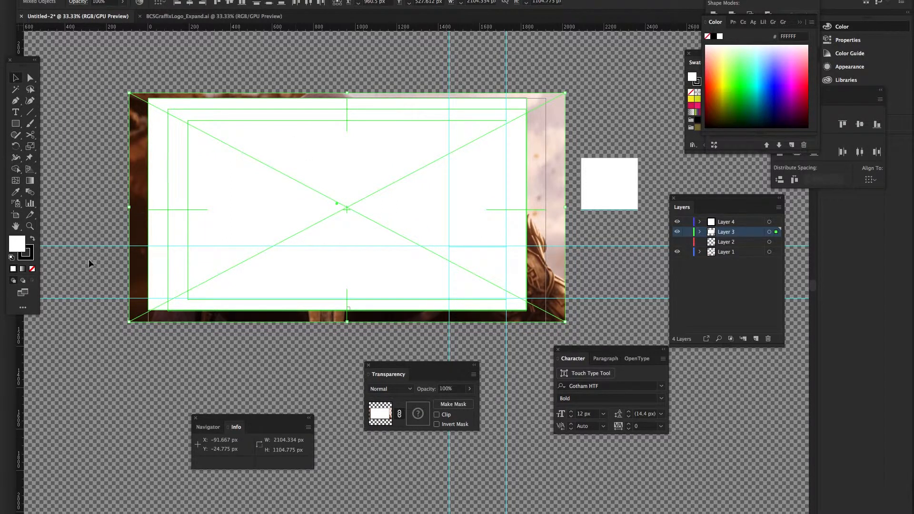
Set the rectangle's stroke to None and use it as a clipping opacity mask on the image
{"action": "left_click", "coordinate": [194, 204]}
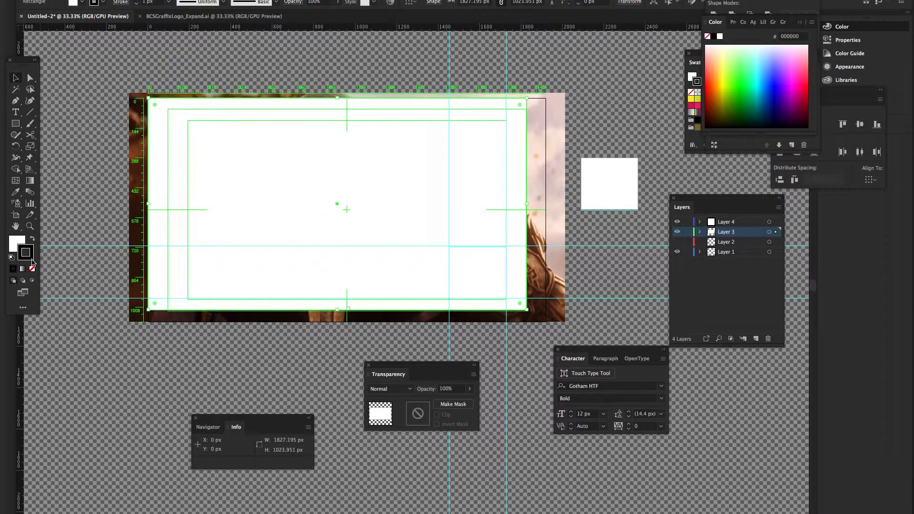
{"action": "left_click", "coordinate": [32, 268]}
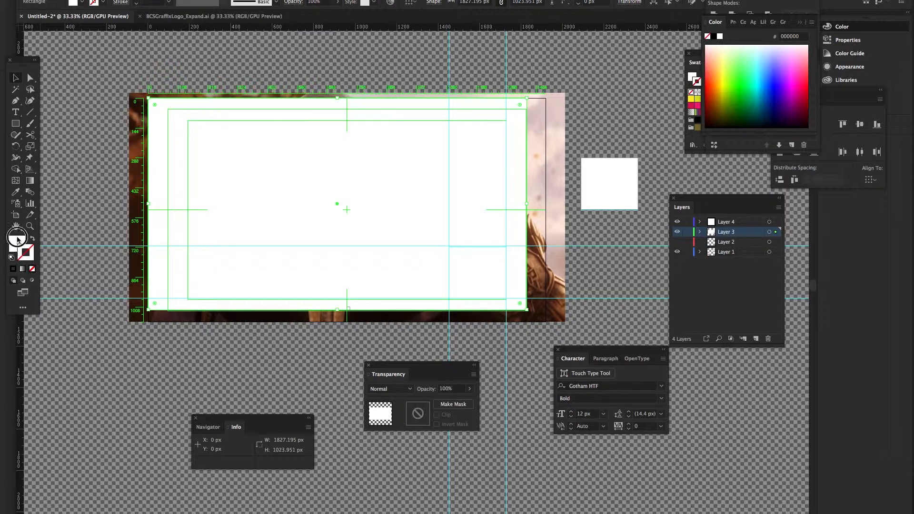
{"action": "left_click", "coordinate": [15, 250]}
{"action": "left_click_drag", "start_coordinate": [168, 101], "coordinate": [200, 118]}
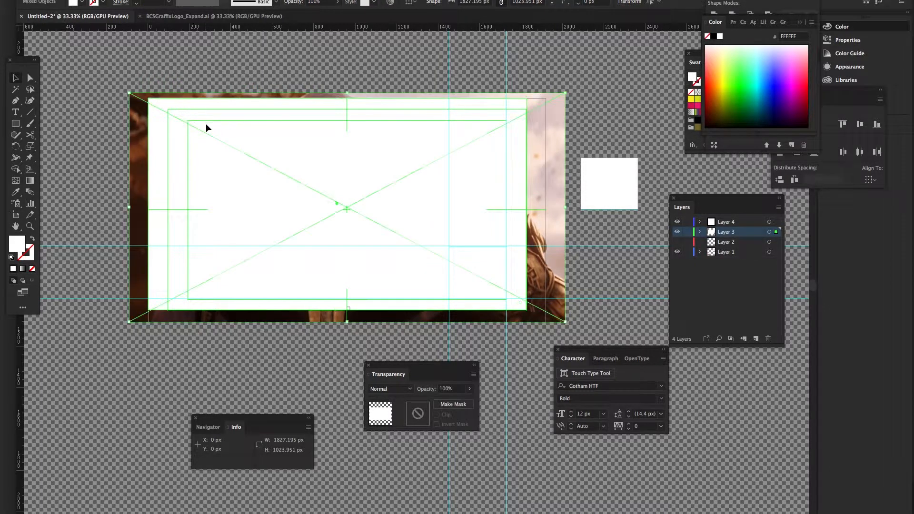
{"action": "left_click", "coordinate": [456, 404]}
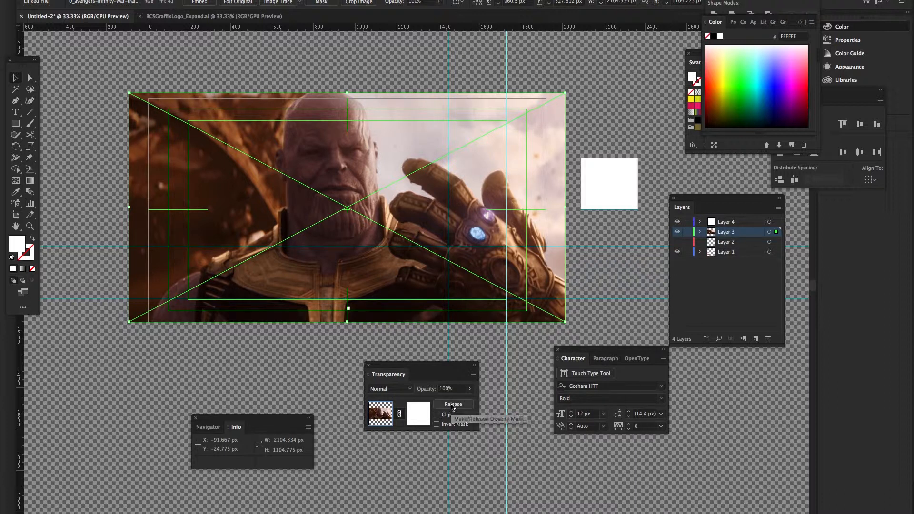
{"action": "left_click", "coordinate": [453, 404]}
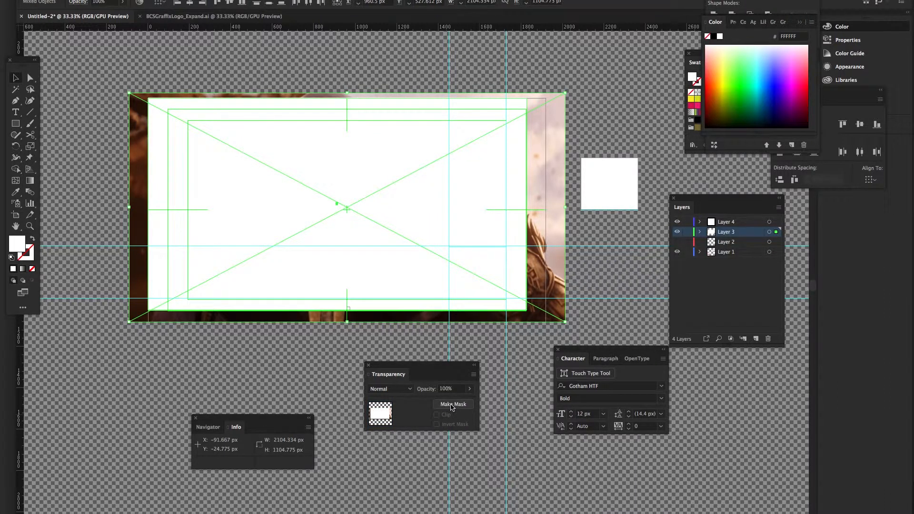
{"action": "left_click", "coordinate": [453, 406]}
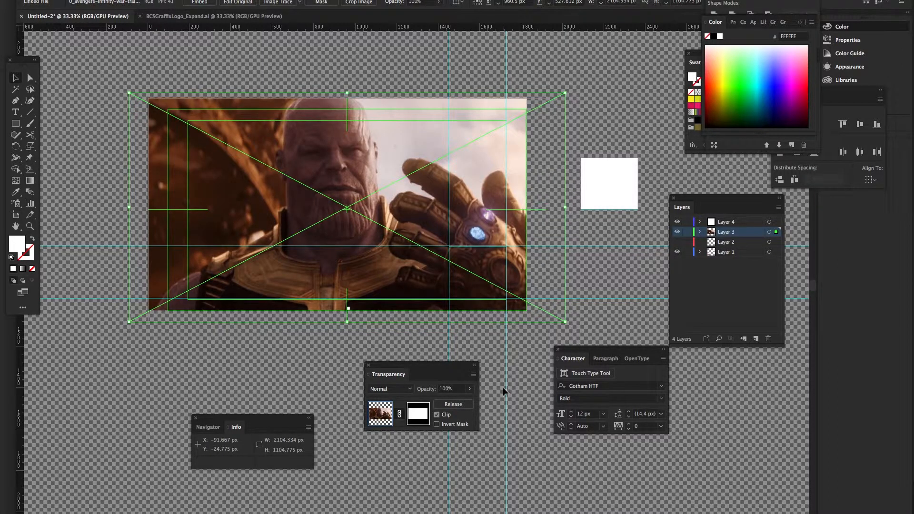
{"action": "left_click", "coordinate": [516, 352]}
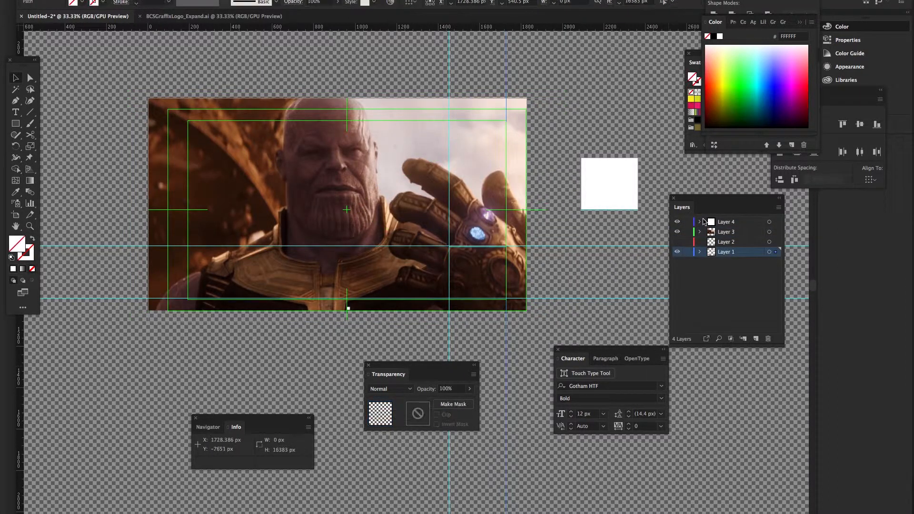
Drag Layer 3 with the masked Thanos photo to the bottom of the stack, beneath the logo
{"action": "left_click", "coordinate": [678, 242]}
{"action": "left_click", "coordinate": [678, 241]}
{"action": "left_click_drag", "start_coordinate": [722, 232], "coordinate": [729, 258]}
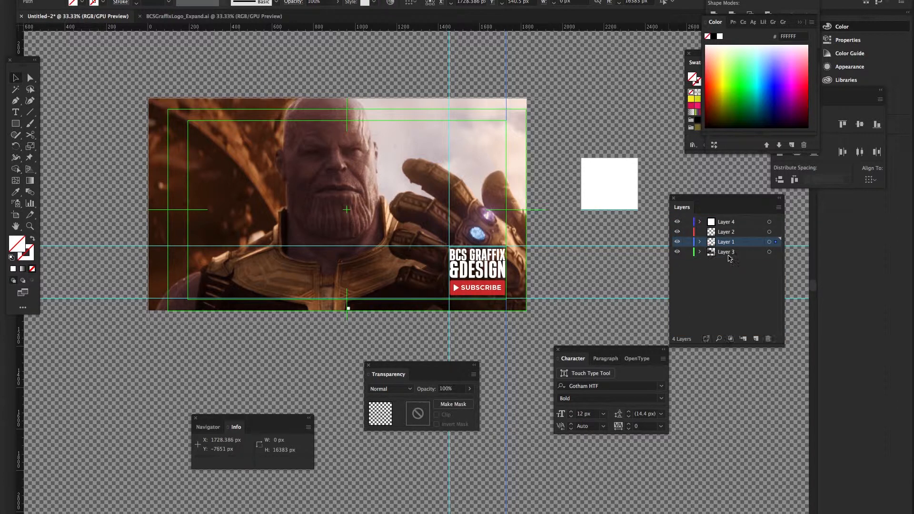
{"action": "left_click", "coordinate": [643, 269]}
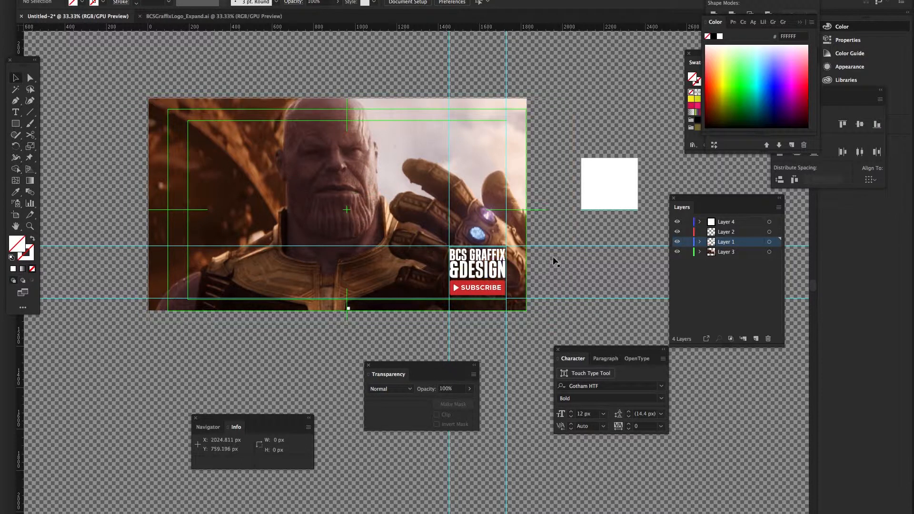
{"action": "left_click_drag", "start_coordinate": [554, 261], "coordinate": [470, 242]}
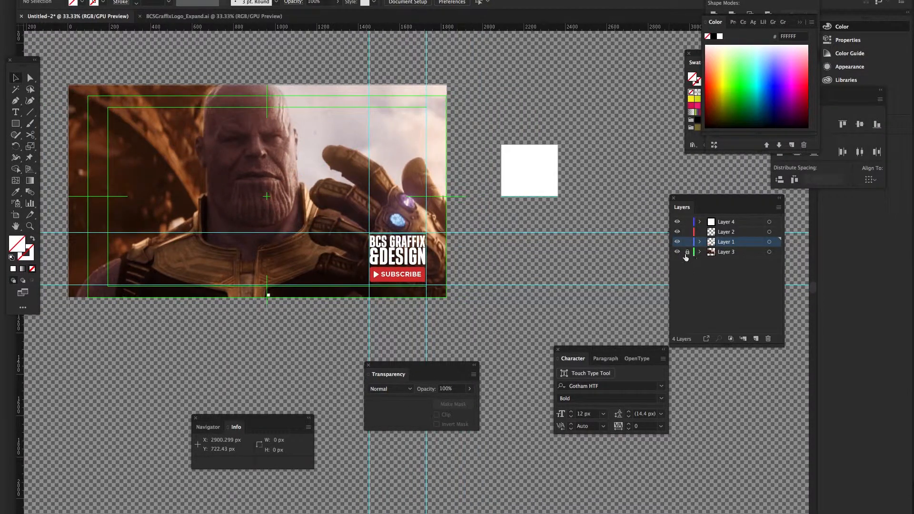
Lock Layer 2, then select the white square and the BCS Graffix logo group in turn
{"action": "left_click", "coordinate": [687, 233]}
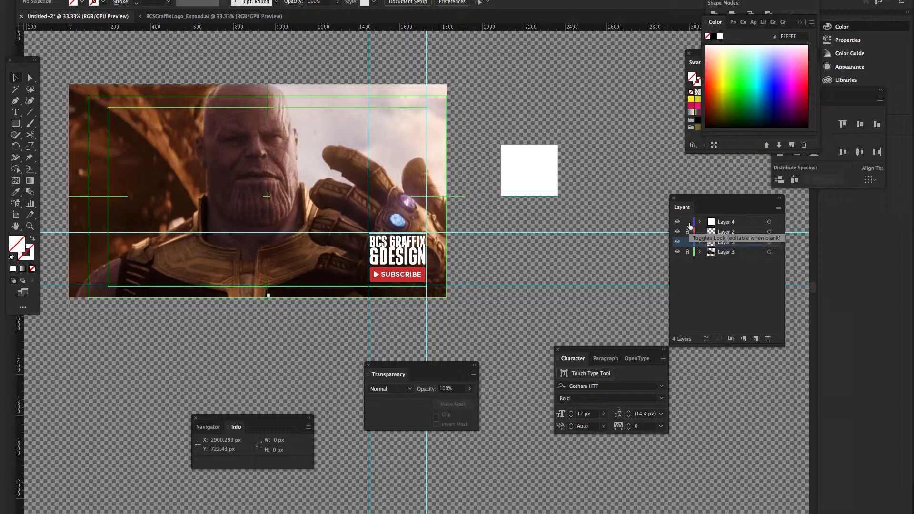
{"action": "left_click", "coordinate": [541, 170]}
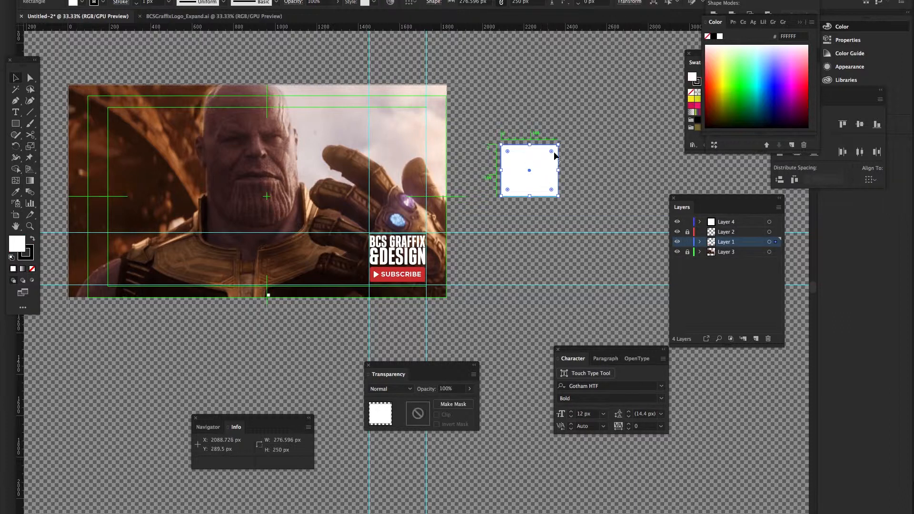
{"action": "left_click", "coordinate": [393, 233]}
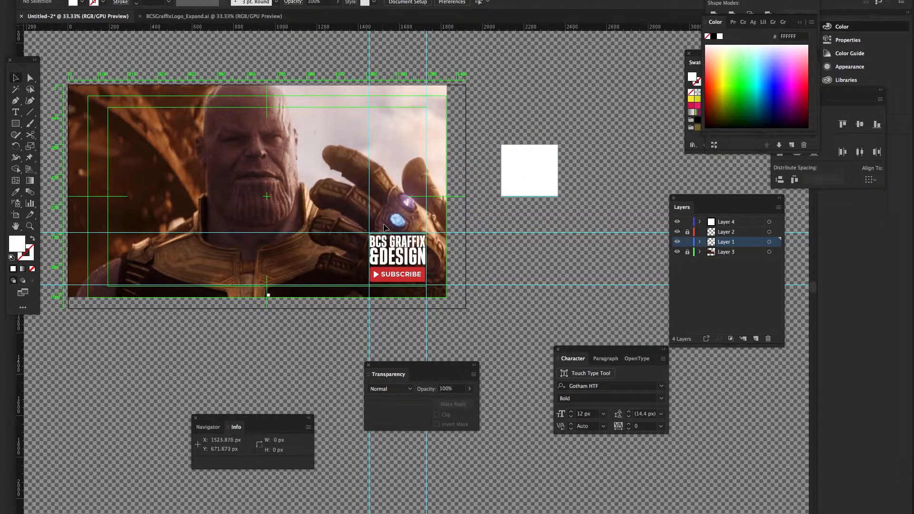
{"action": "left_click", "coordinate": [418, 271]}
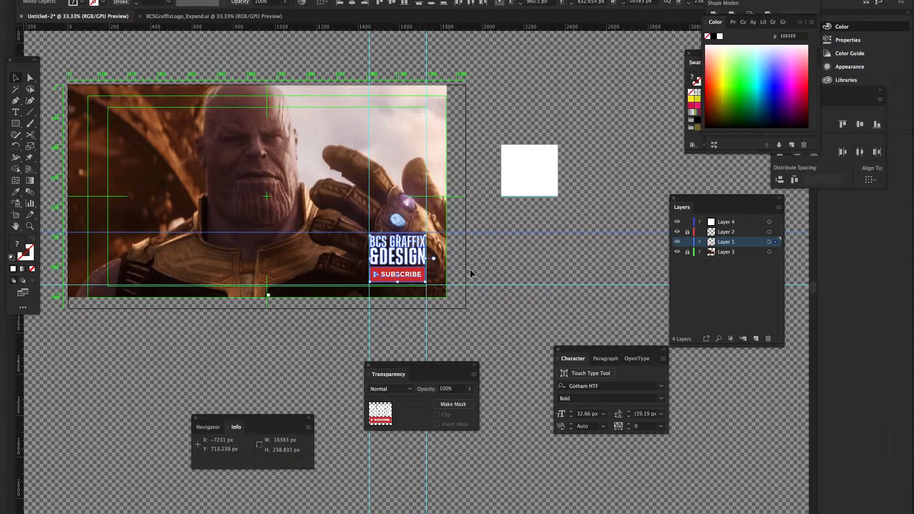
{"action": "left_click", "coordinate": [576, 148]}
{"action": "left_click", "coordinate": [536, 165]}
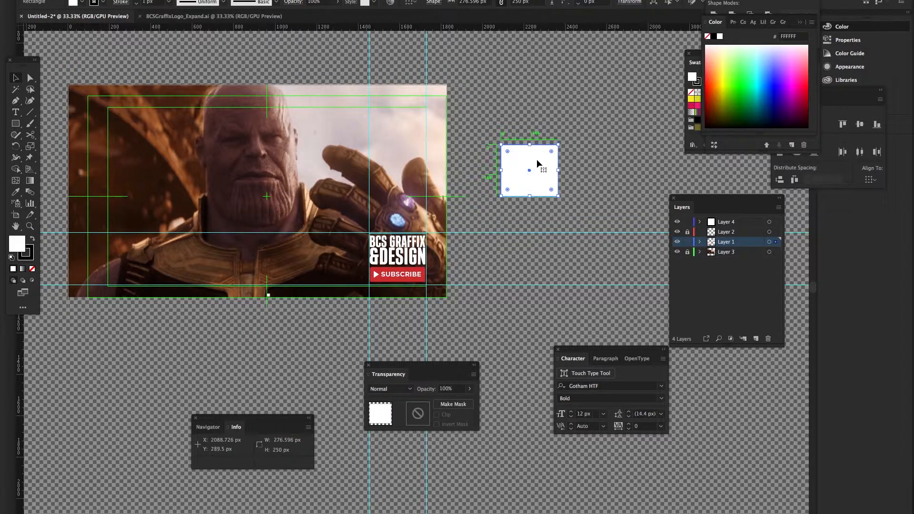
{"action": "key", "text": "ctrl+a"}
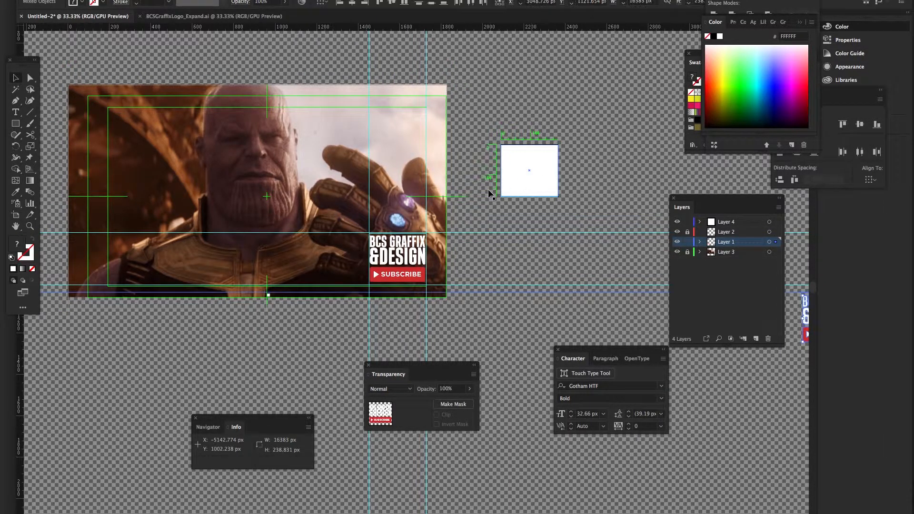
Try moving the logo onto the white square, undo both moves, and deselect
{"action": "left_click_drag", "start_coordinate": [394, 261], "coordinate": [493, 208]}
{"action": "key", "text": "ctrl+z"}
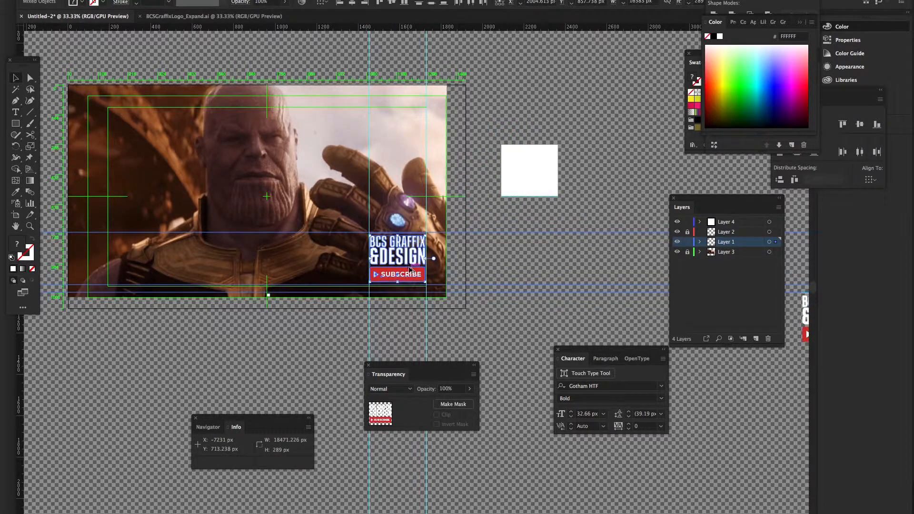
{"action": "left_click_drag", "start_coordinate": [460, 235], "coordinate": [526, 188]}
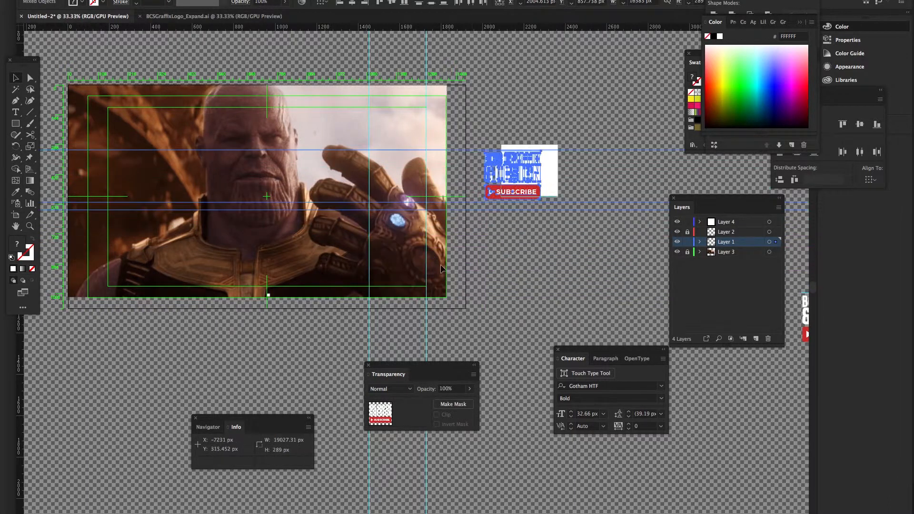
{"action": "key", "text": "ctrl+z"}
{"action": "left_click", "coordinate": [435, 275]}
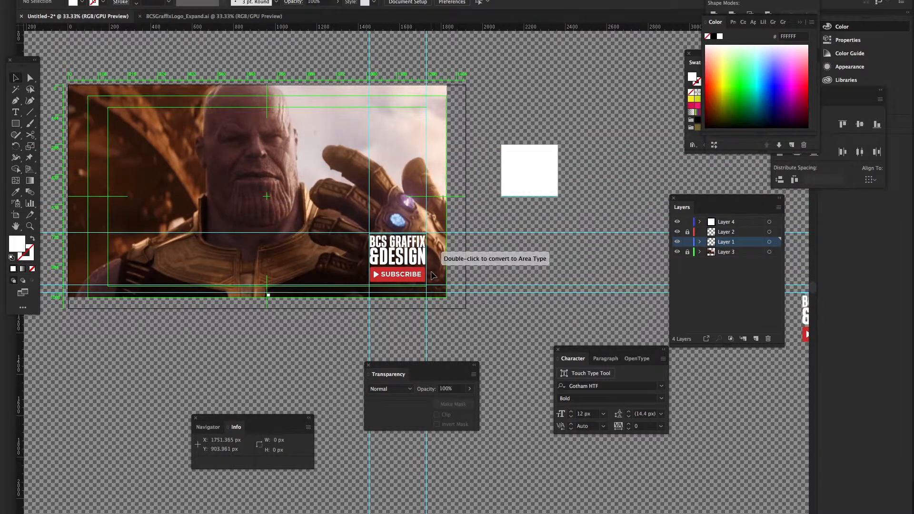
{"action": "left_click", "coordinate": [265, 1]}
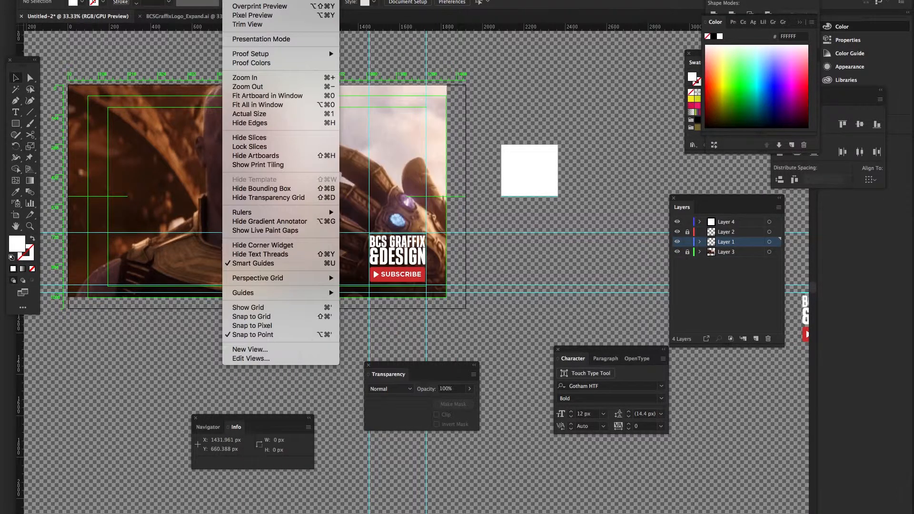
Switch off Smart Guides and clear all cyan guides from the thumbnail canvas
{"action": "mouse_move", "coordinate": [277, 212]}
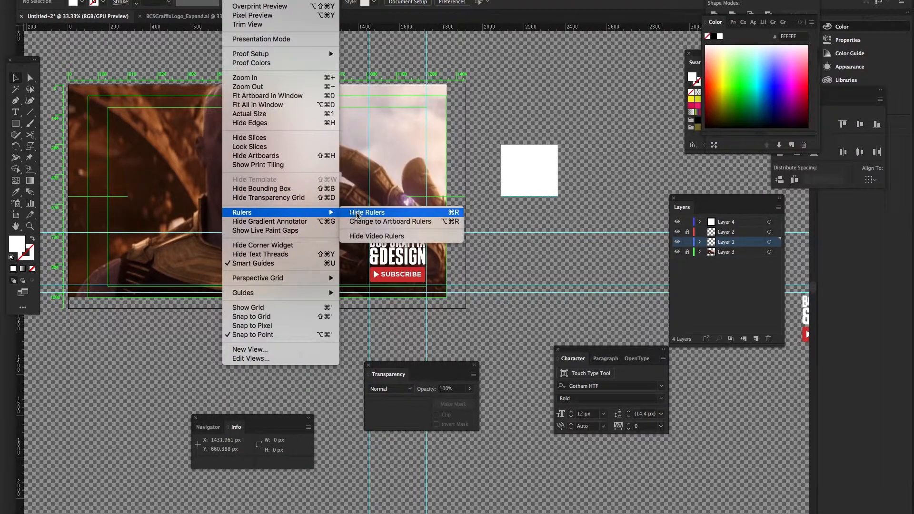
{"action": "left_click", "coordinate": [289, 265]}
{"action": "left_click", "coordinate": [250, 1]}
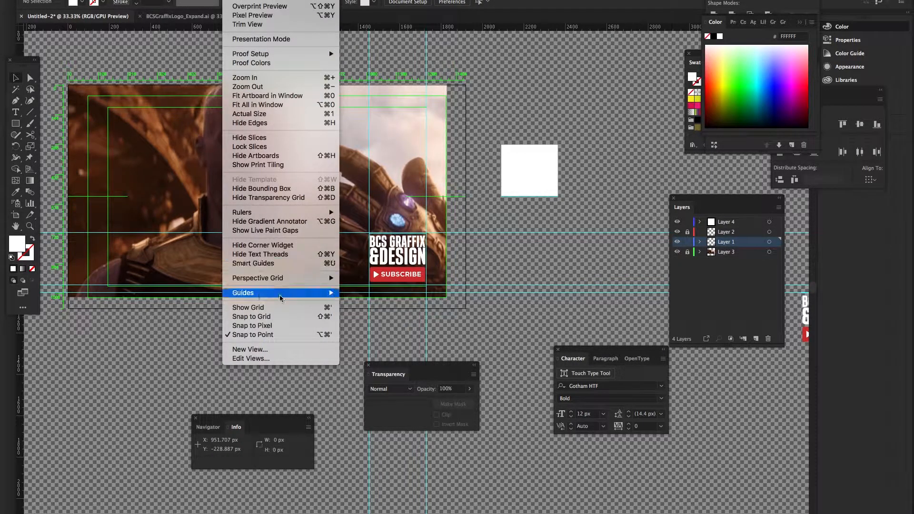
{"action": "mouse_move", "coordinate": [300, 294]}
{"action": "left_click", "coordinate": [372, 329]}
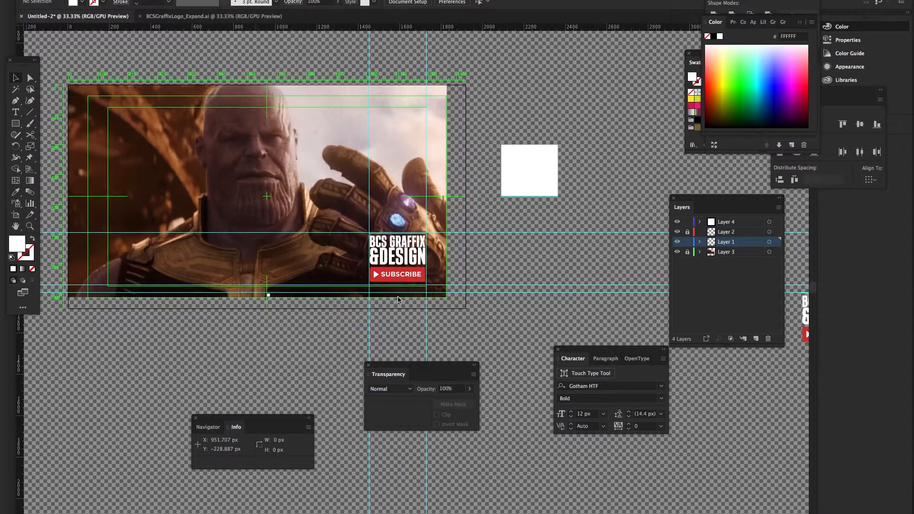
Select the BCS Graffix logo and subscribe button, then hide the guides
{"action": "left_click_drag", "start_coordinate": [403, 266], "coordinate": [402, 265]}
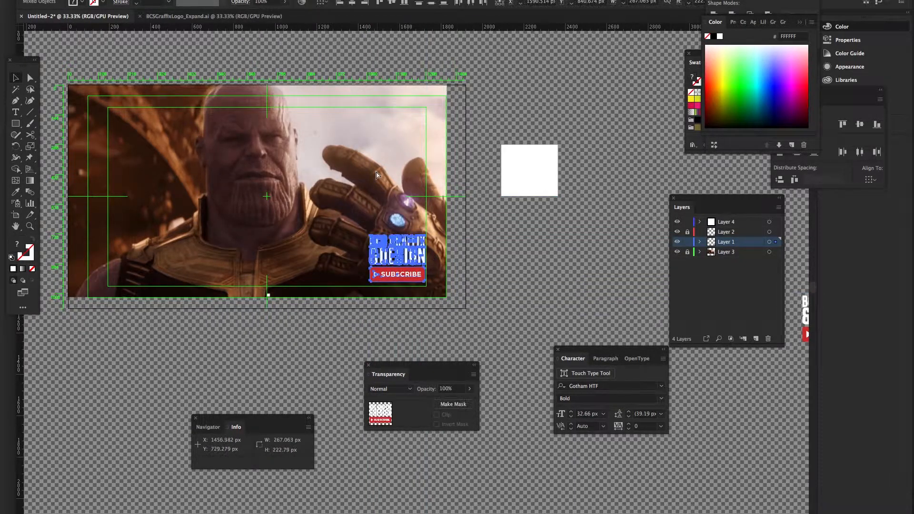
{"action": "left_click", "coordinate": [233, 0]}
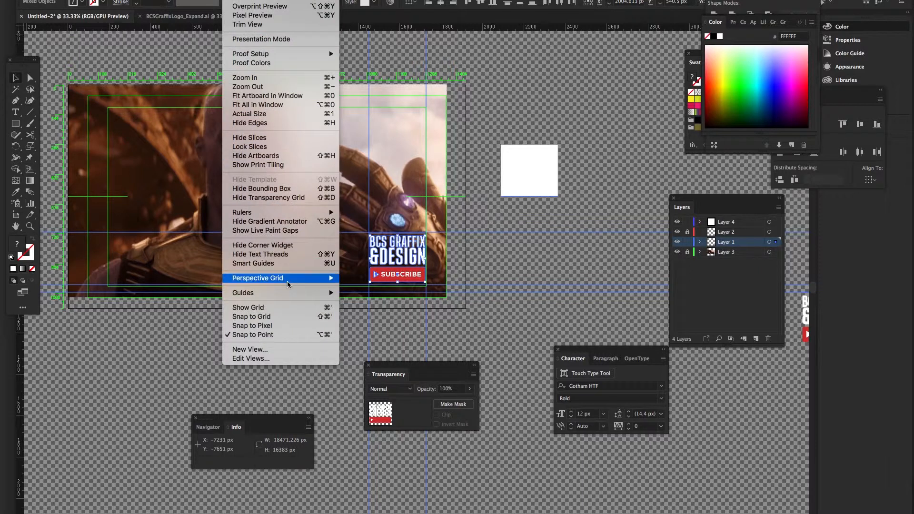
{"action": "mouse_move", "coordinate": [289, 293]}
{"action": "left_click", "coordinate": [367, 294]}
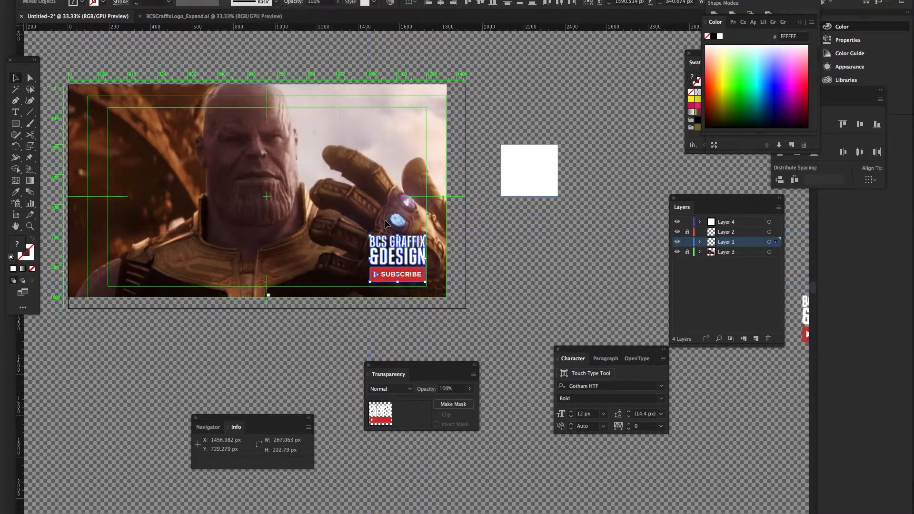
Alt-drag a copy of the logo group onto the small white square
{"action": "left_click", "coordinate": [415, 285]}
{"action": "left_click", "coordinate": [409, 270]}
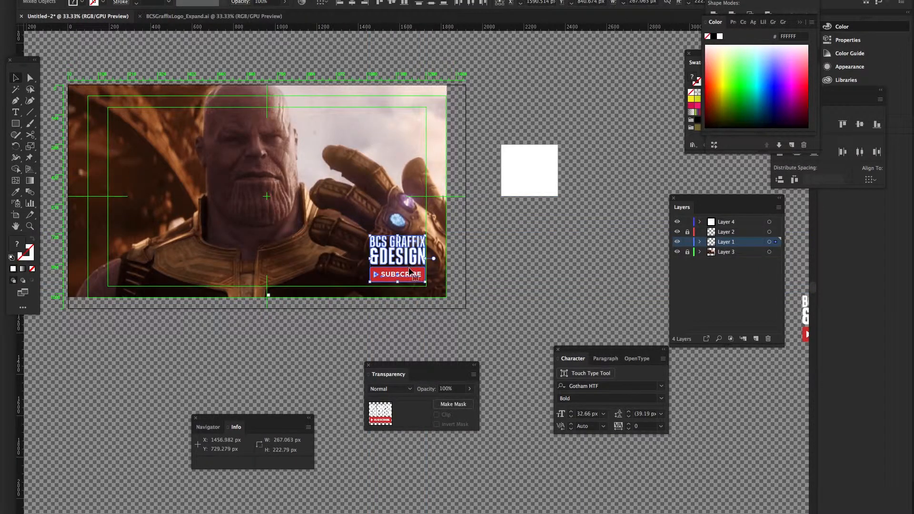
{"action": "left_click_drag", "start_coordinate": [409, 271], "coordinate": [540, 186]}
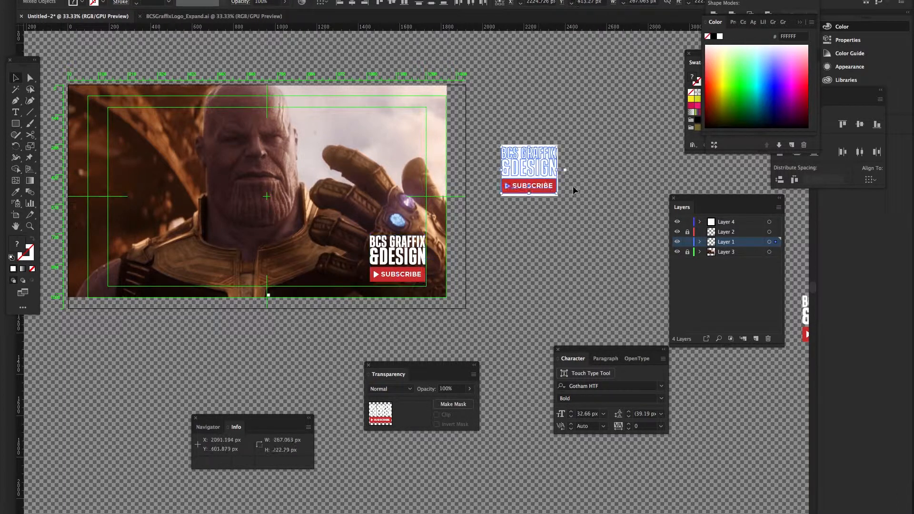
{"action": "left_click", "coordinate": [576, 179]}
{"action": "scroll", "coordinate": [576, 184], "scroll_direction": "left", "scroll_amount": 1}
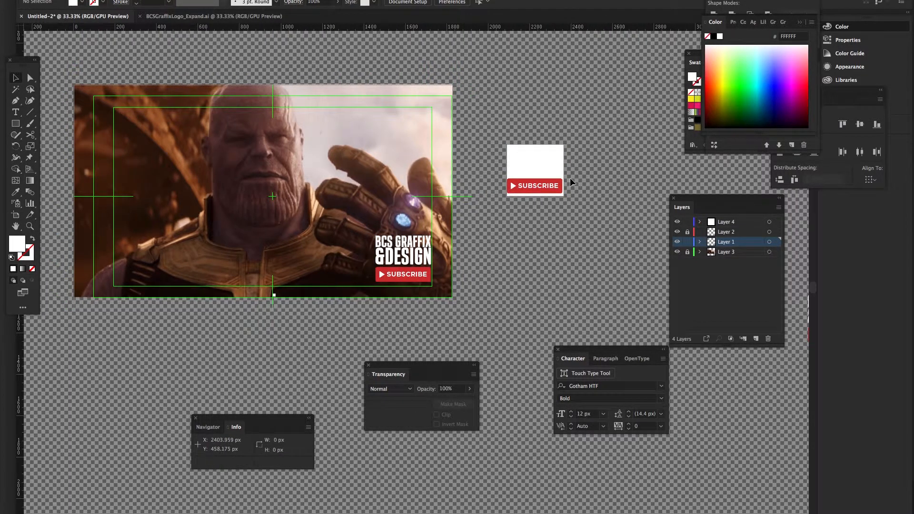
Select the copied BCS GRAFFIX &DESIGN logo together with the SUBSCRIBE button
{"action": "scroll", "coordinate": [570, 179], "scroll_direction": "down", "scroll_amount": 2}
{"action": "scroll", "coordinate": [571, 179], "scroll_direction": "up", "scroll_amount": 8}
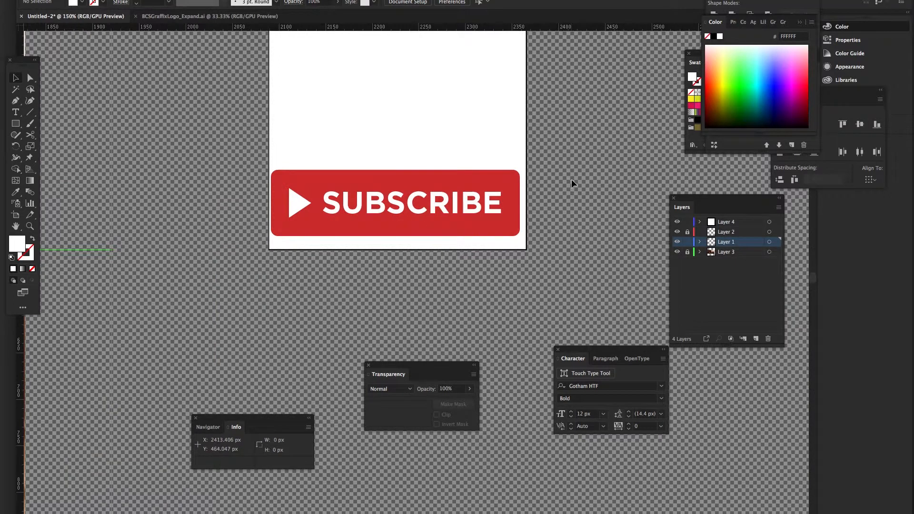
{"action": "scroll", "coordinate": [572, 179], "scroll_direction": "down", "scroll_amount": 4}
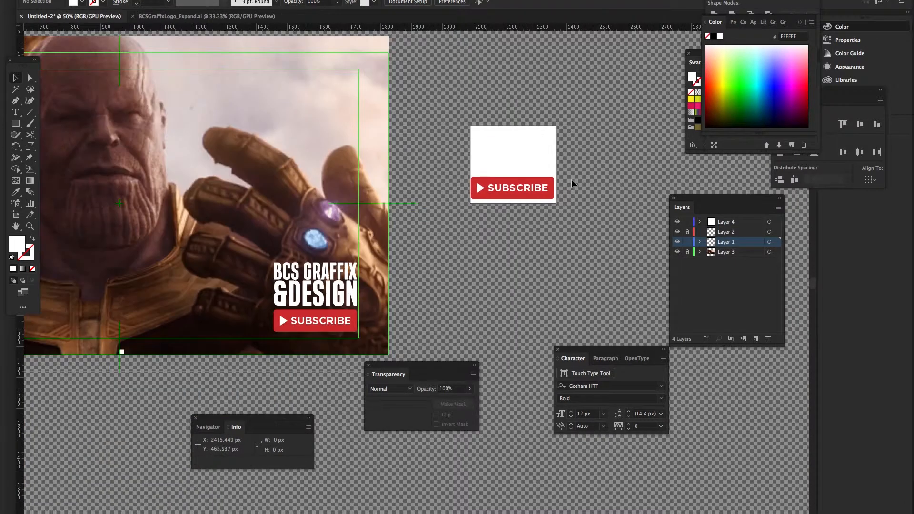
{"action": "left_click", "coordinate": [485, 151]}
{"action": "right_click", "coordinate": [504, 162]}
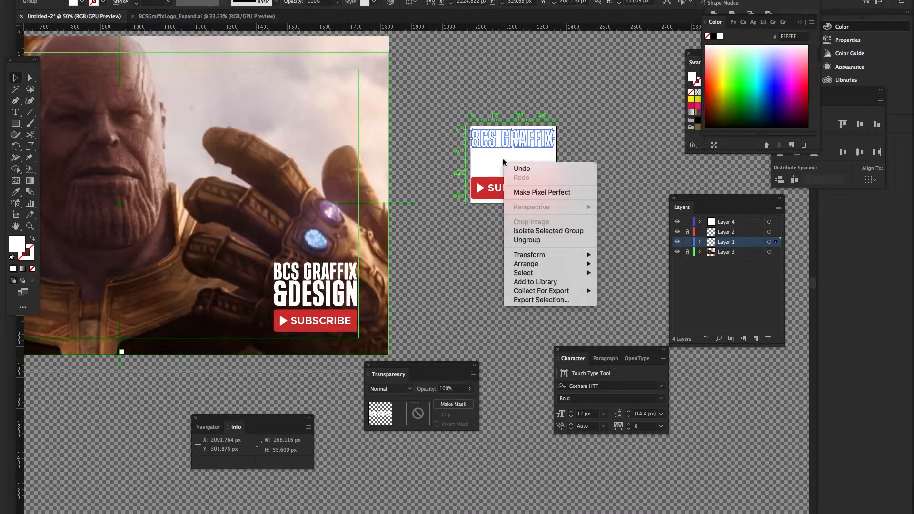
{"action": "key", "text": "Escape"}
{"action": "key", "text": "super+f"}
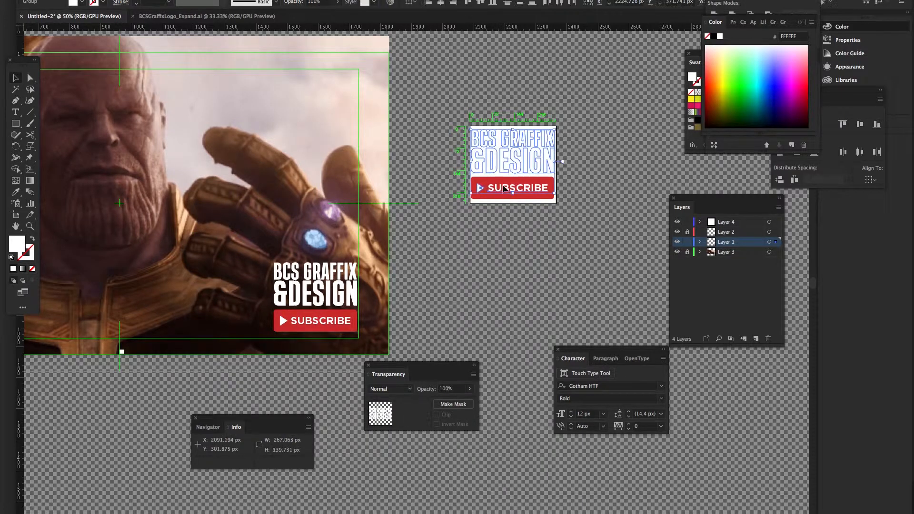
{"action": "left_click", "coordinate": [485, 198], "text": "shift"}
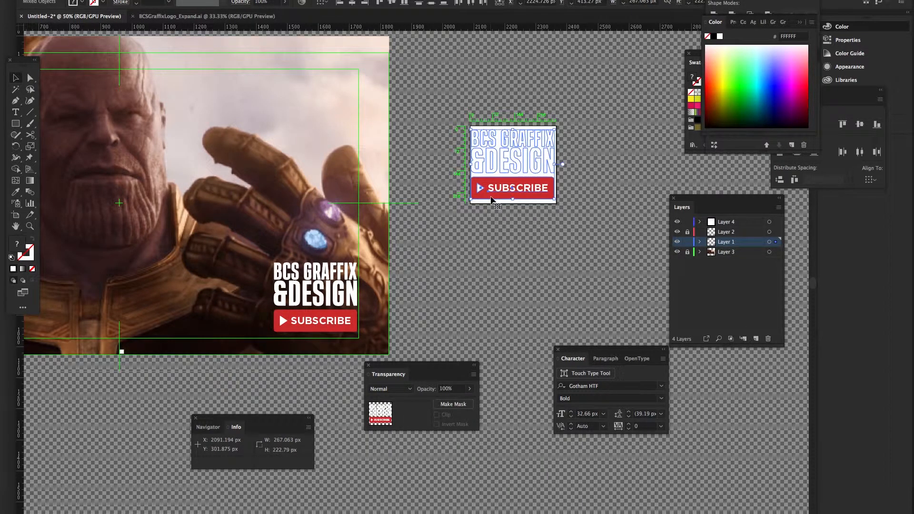
Nudge the logo and button 1 px right, then select the white rectangle behind them
{"action": "left_click_drag", "start_coordinate": [497, 198], "coordinate": [497, 198]}
{"action": "key", "text": "Right"}
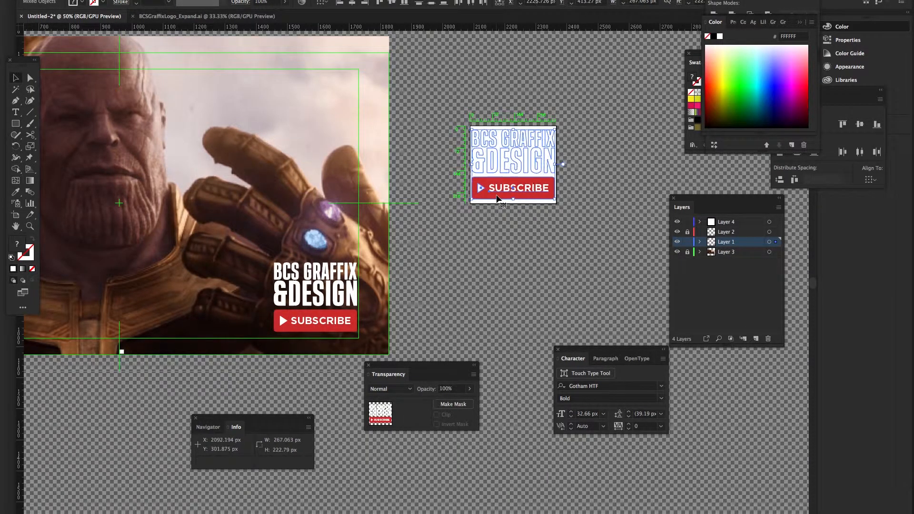
{"action": "left_click", "coordinate": [562, 252]}
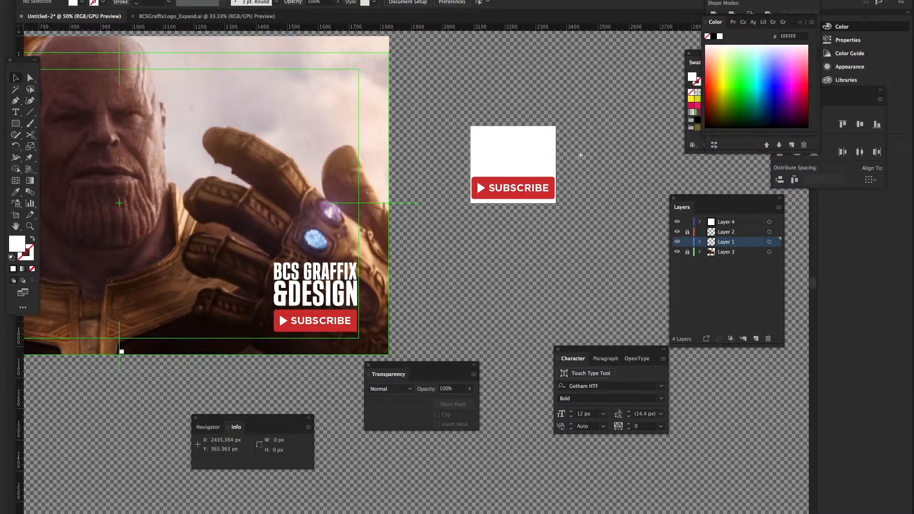
{"action": "scroll", "coordinate": [619, 143], "scroll_direction": "left", "scroll_amount": 1}
{"action": "left_click", "coordinate": [518, 131]}
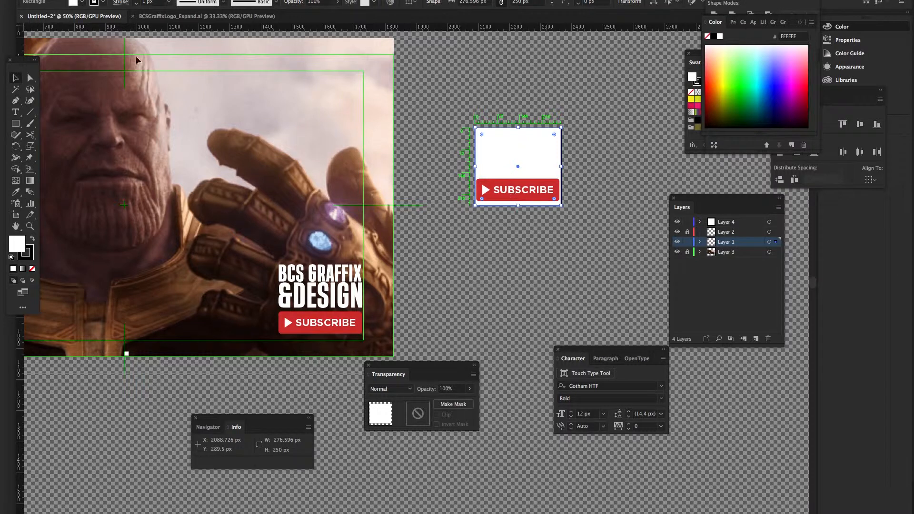
{"action": "left_click", "coordinate": [88, 0]}
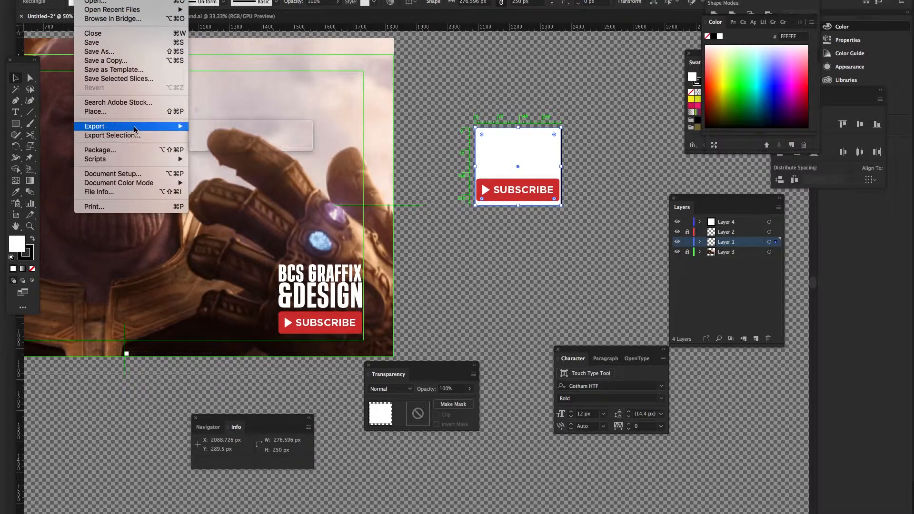
{"action": "mouse_move", "coordinate": [136, 126]}
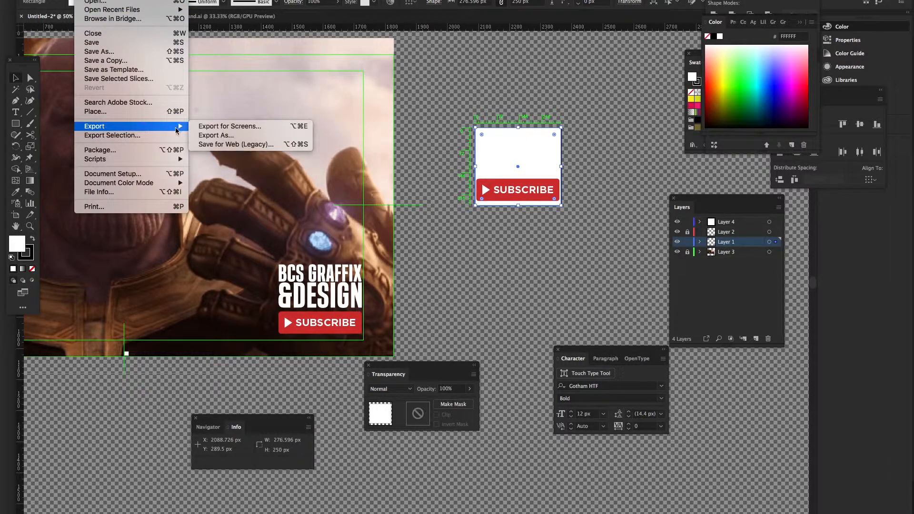
{"action": "left_click", "coordinate": [217, 144]}
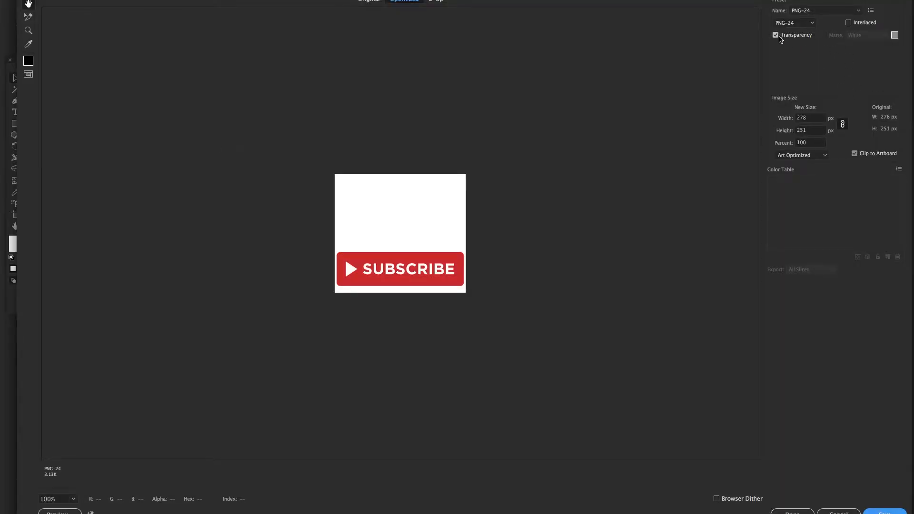
{"action": "left_click", "coordinate": [838, 511]}
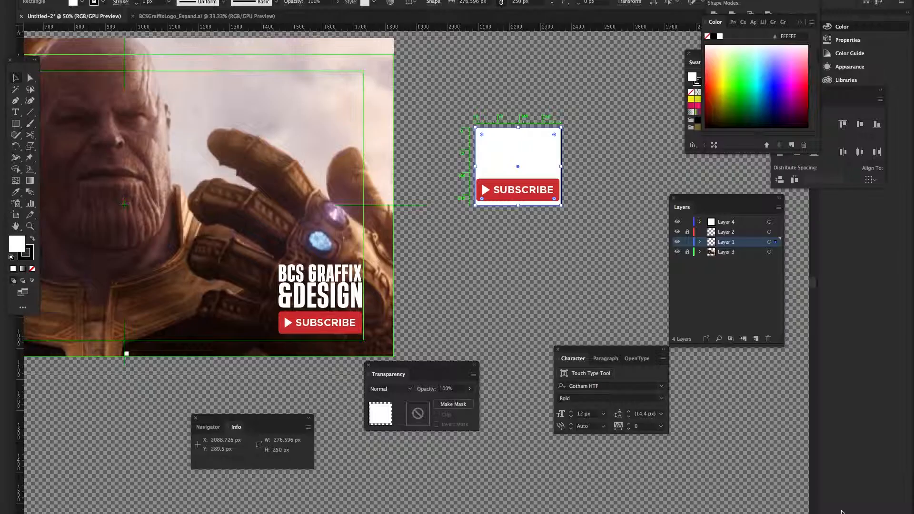
Hide Layer 4 and expand Layer 1, undoing an accidental &DESIGN group move
{"action": "left_click", "coordinate": [678, 222]}
{"action": "left_click", "coordinate": [699, 243]}
{"action": "scroll", "coordinate": [718, 269], "scroll_direction": "down", "scroll_amount": 5}
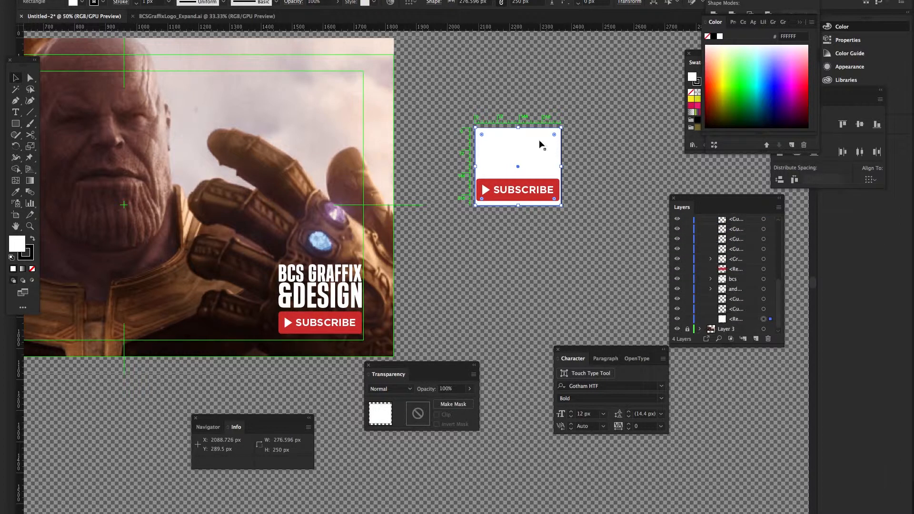
{"action": "key", "text": "ctrl+v"}
{"action": "left_click_drag", "start_coordinate": [554, 146], "coordinate": [558, 167]}
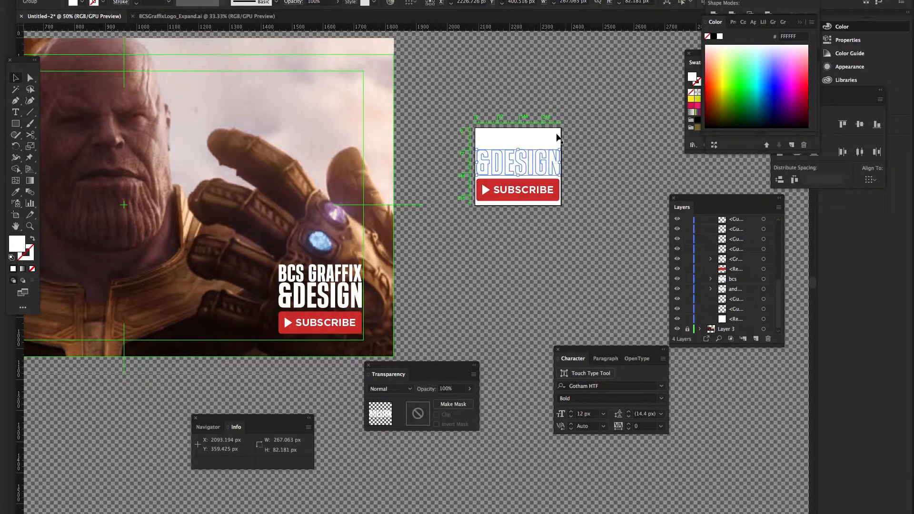
{"action": "key", "text": "ctrl+z"}
{"action": "key", "text": "ctrl+z"}
{"action": "key", "text": "ctrl+z"}
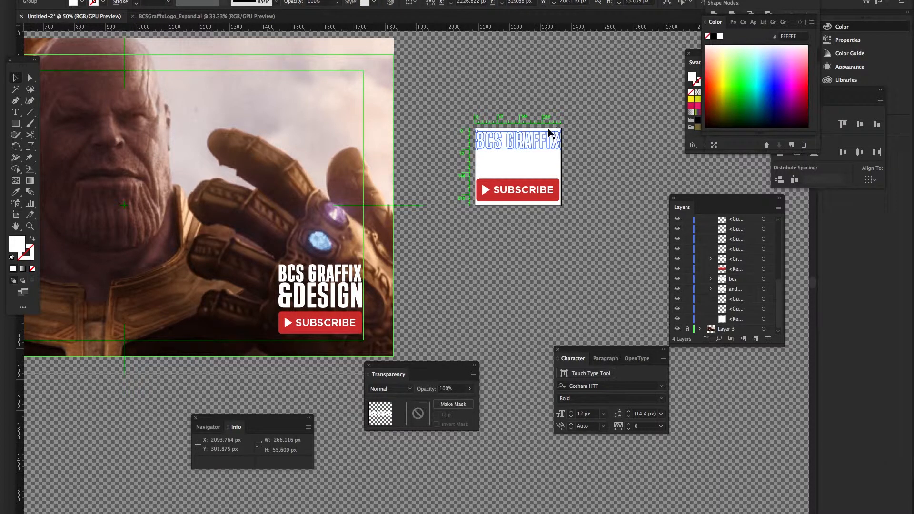
Delete the white background box and collapse Layer 1
{"action": "key", "text": "ctrl+z"}
{"action": "key", "text": "ctrl+z"}
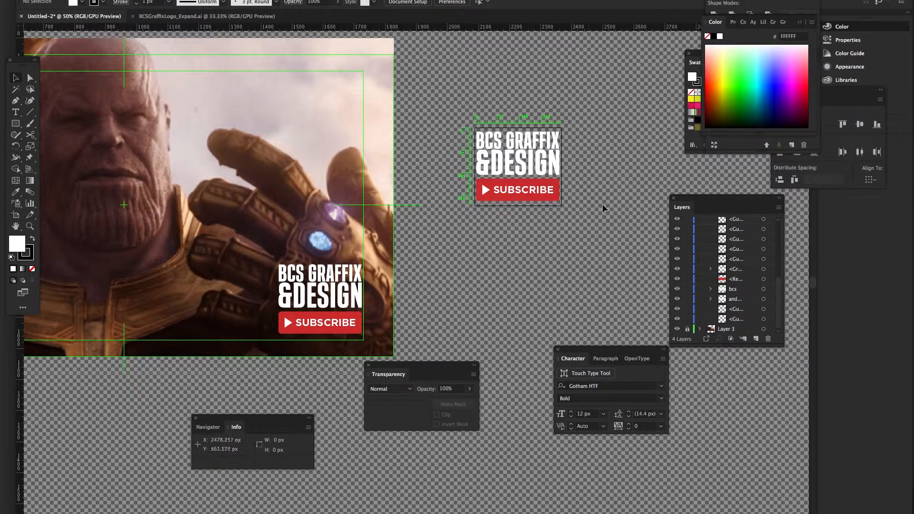
{"action": "scroll", "coordinate": [696, 243], "scroll_direction": "up", "scroll_amount": 5}
{"action": "left_click", "coordinate": [699, 241]}
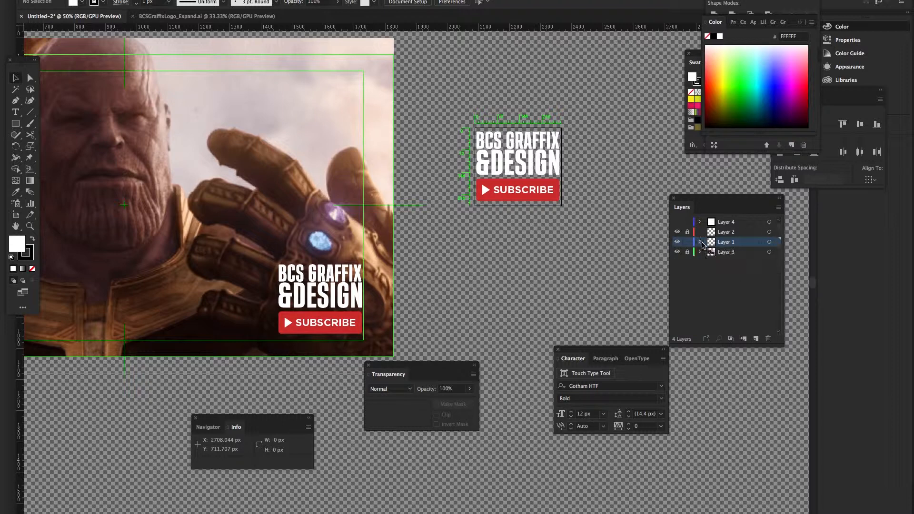
{"action": "left_click", "coordinate": [88, 0]}
Export via Save for Web (Legacy), keeping PNG-24 with transparency
{"action": "mouse_move", "coordinate": [176, 127]}
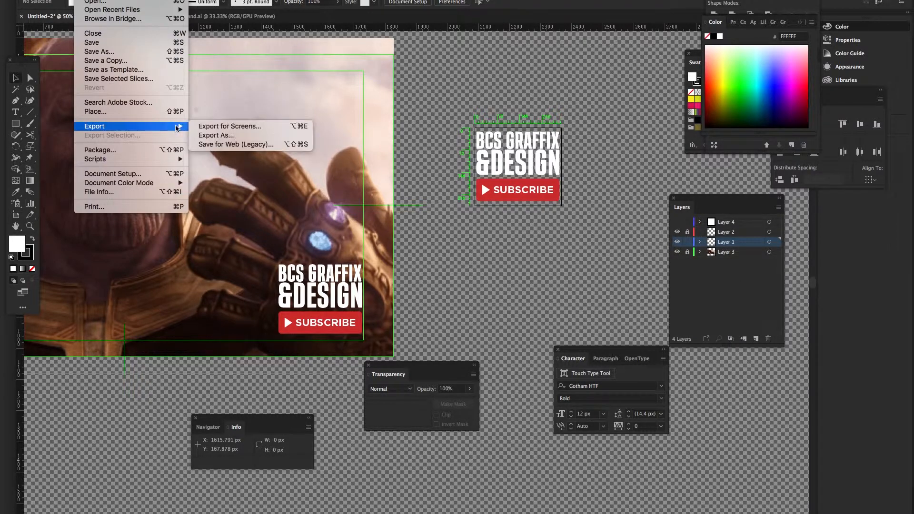
{"action": "left_click", "coordinate": [235, 141]}
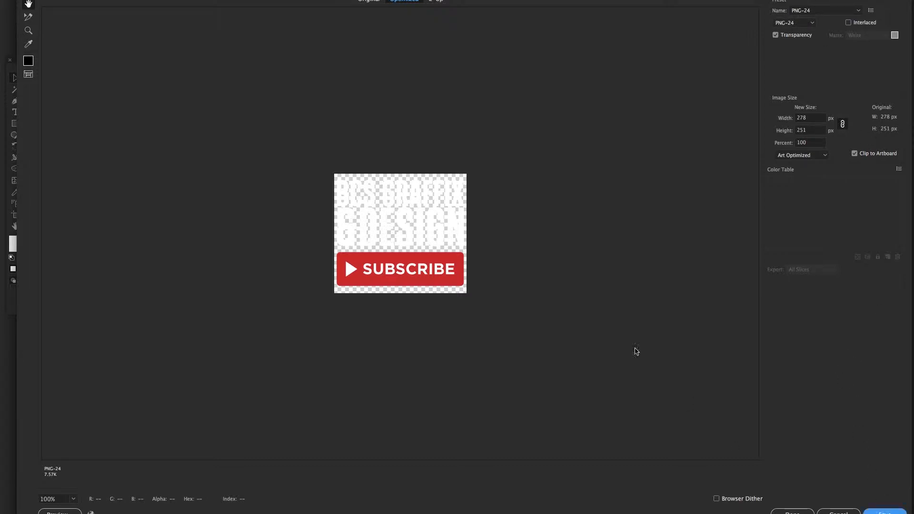
{"action": "key", "text": "Return"}
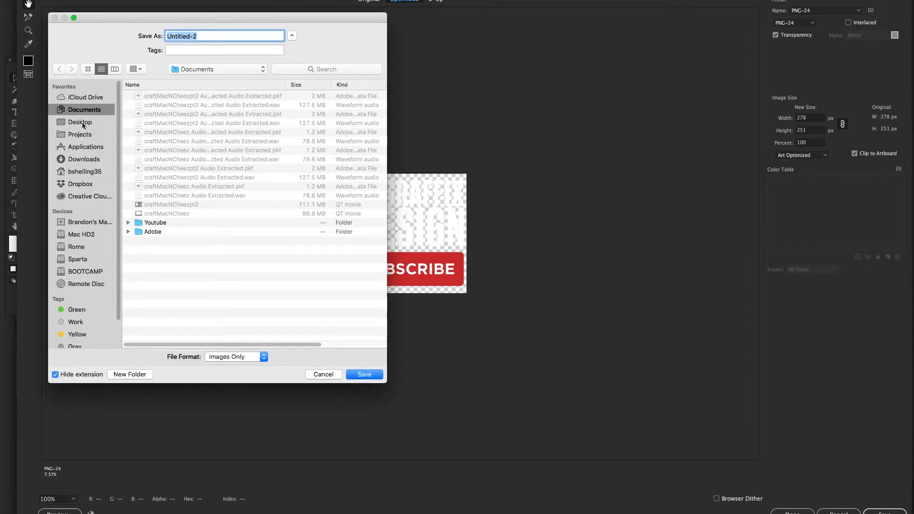
Save to the Desktop, replacing the Untitled-2 file name with 'Yout'
{"action": "left_click", "coordinate": [81, 122]}
{"action": "left_click", "coordinate": [127, 114]}
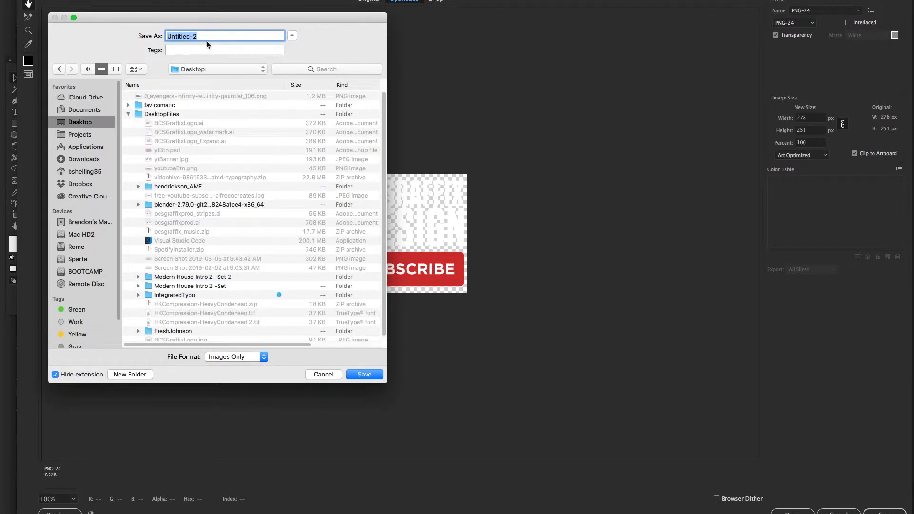
{"action": "left_click", "coordinate": [128, 114]}
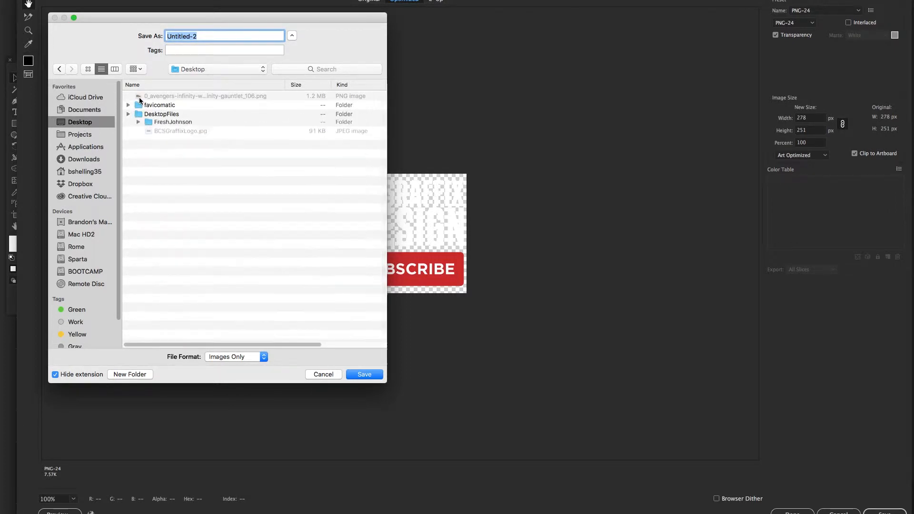
{"action": "triple_click", "coordinate": [218, 36]}
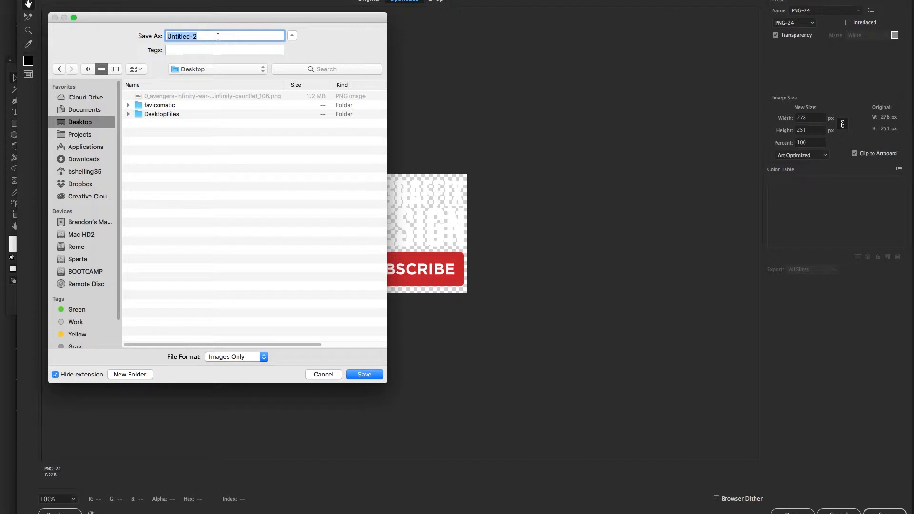
{"action": "type", "text": "Youtub"}
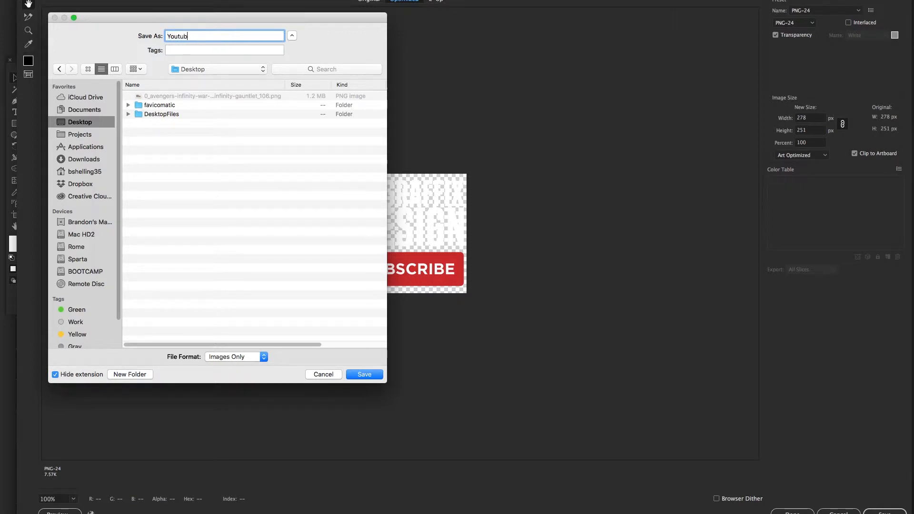